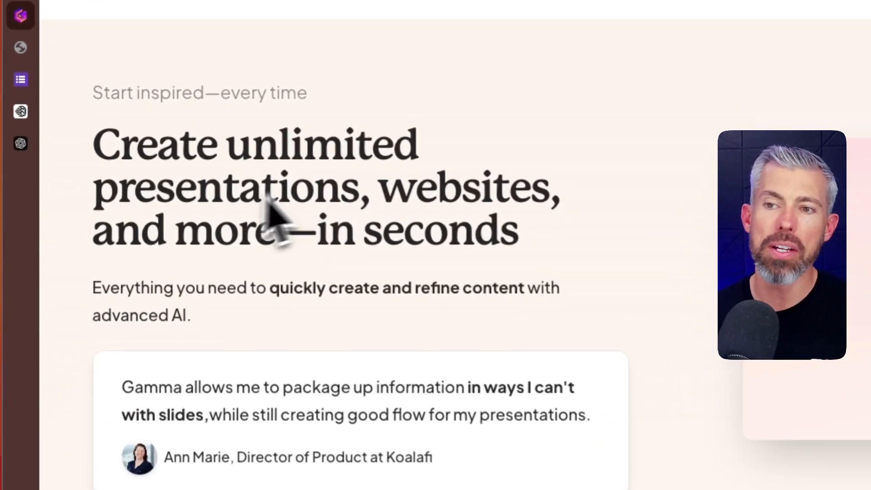
Examine the Gamma homepage sections on content creation, AI design, restyling, sharing and integrations
drag(133, 148, 224, 151)
click(221, 165)
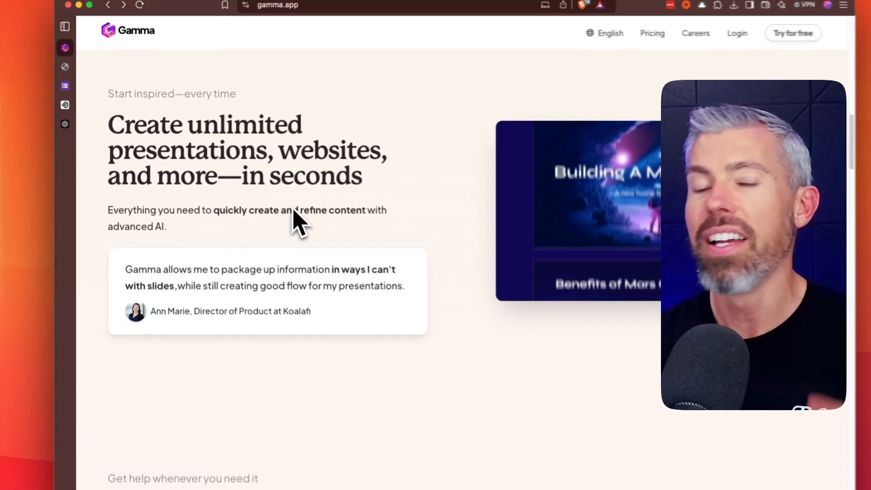
scroll(360, 266, down, 10)
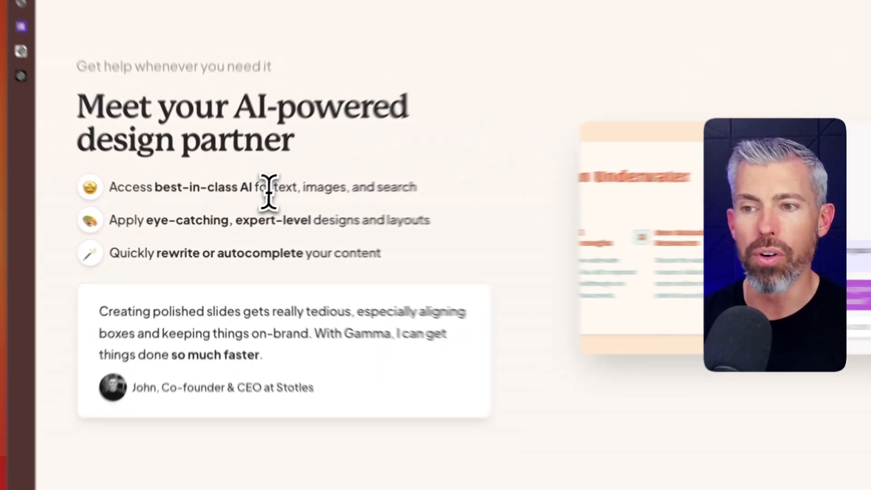
drag(250, 205, 284, 203)
click(325, 204)
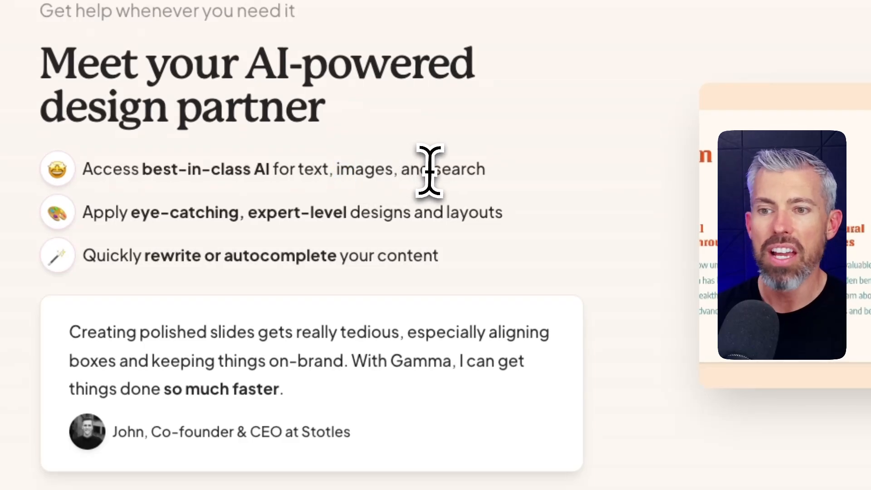
scroll(418, 252, down, 15)
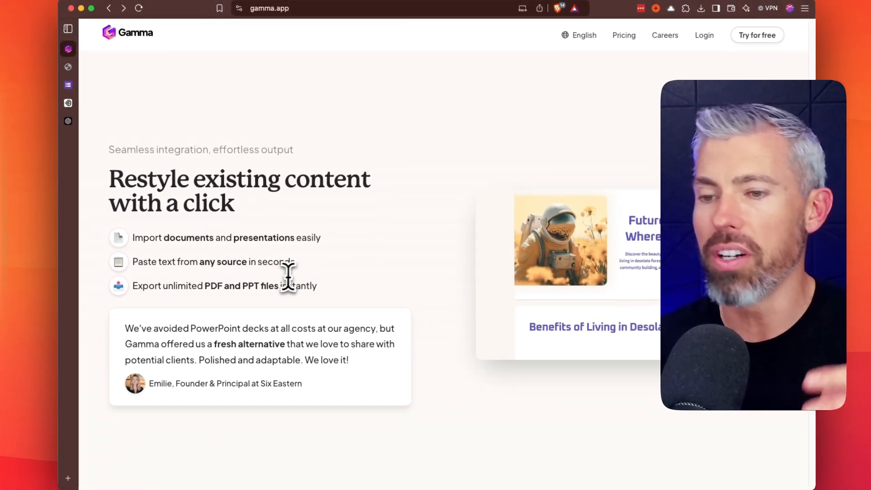
scroll(342, 274, down, 8)
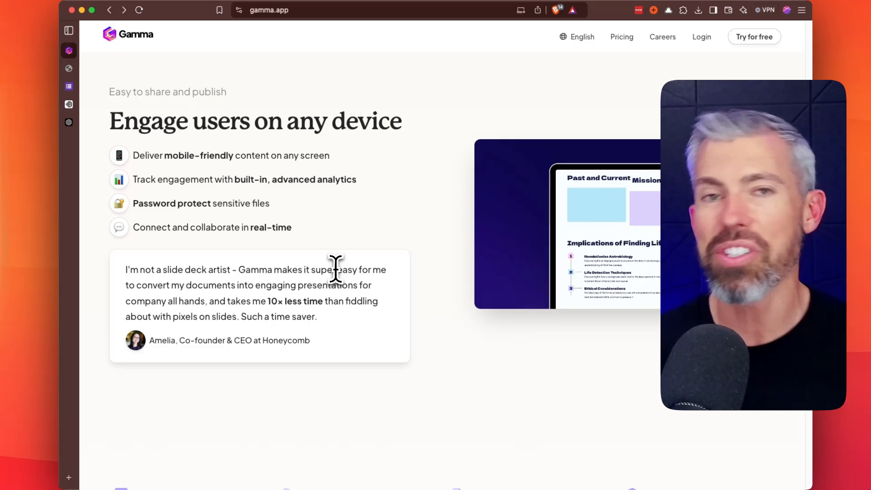
scroll(338, 265, down, 6)
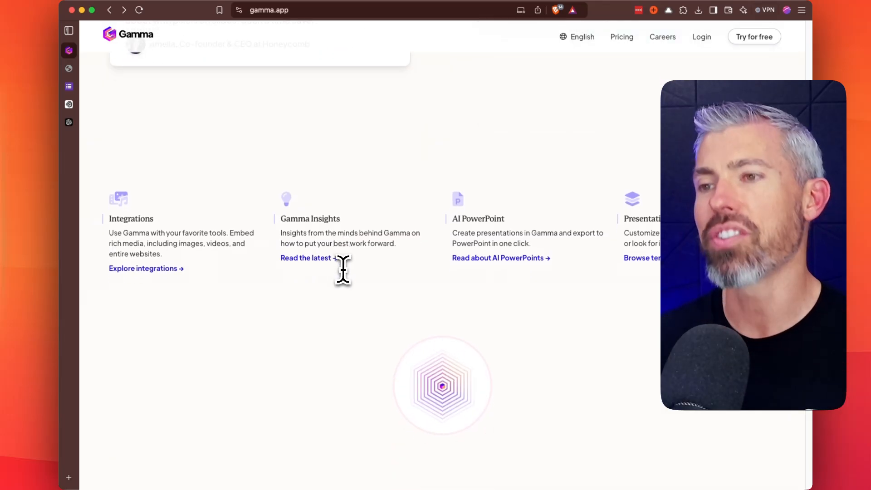
scroll(343, 269, up, 15)
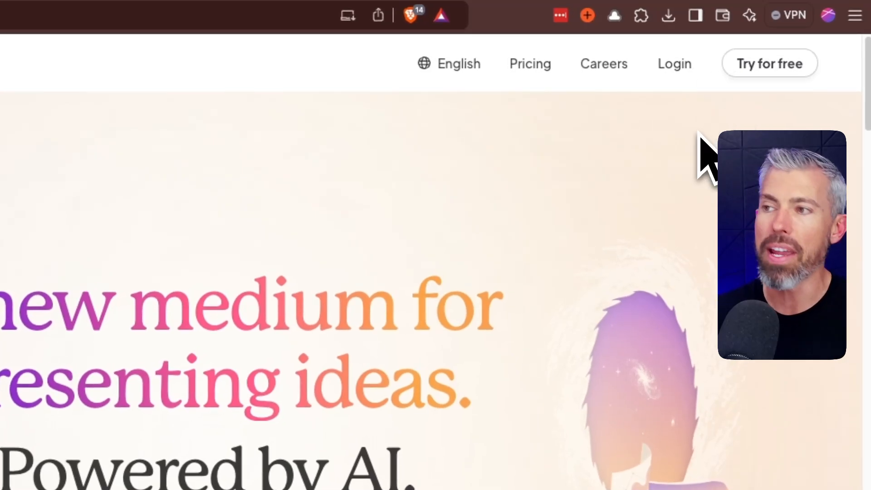
Log in to Gamma and start creating a new gamma with AI
click(676, 64)
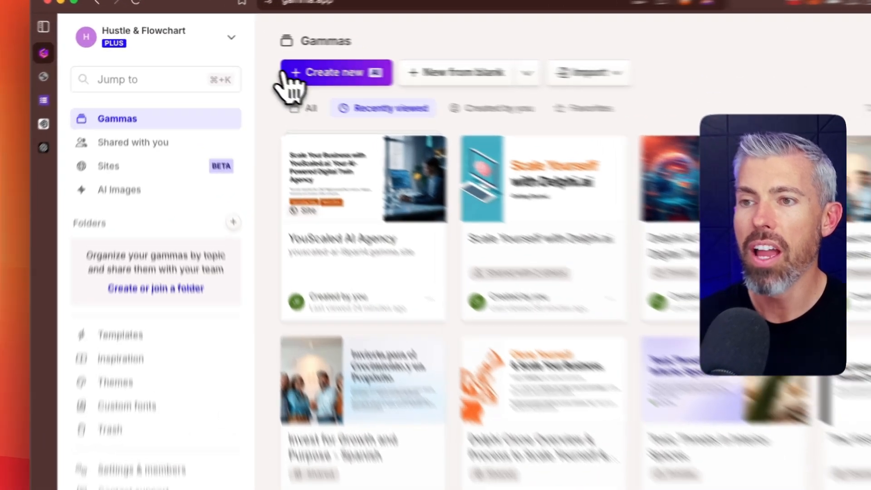
click(283, 73)
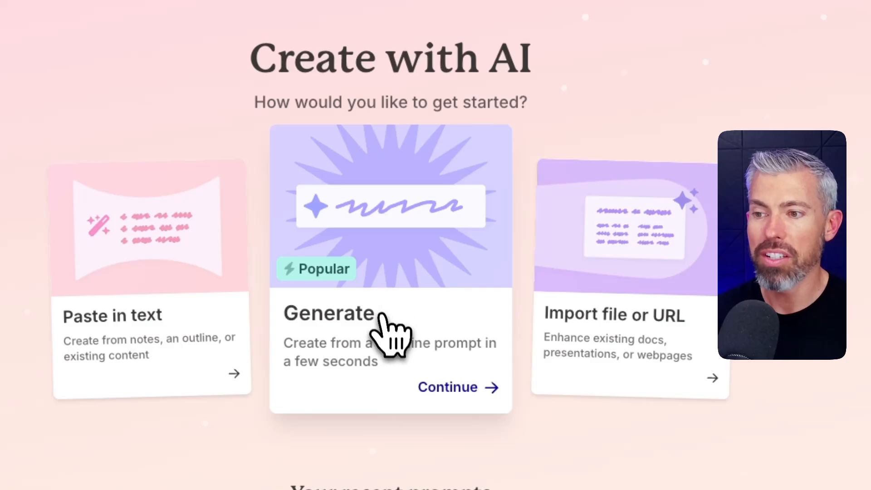
Examine the AI creation methods, including importing existing content from a file or URL
click(386, 323)
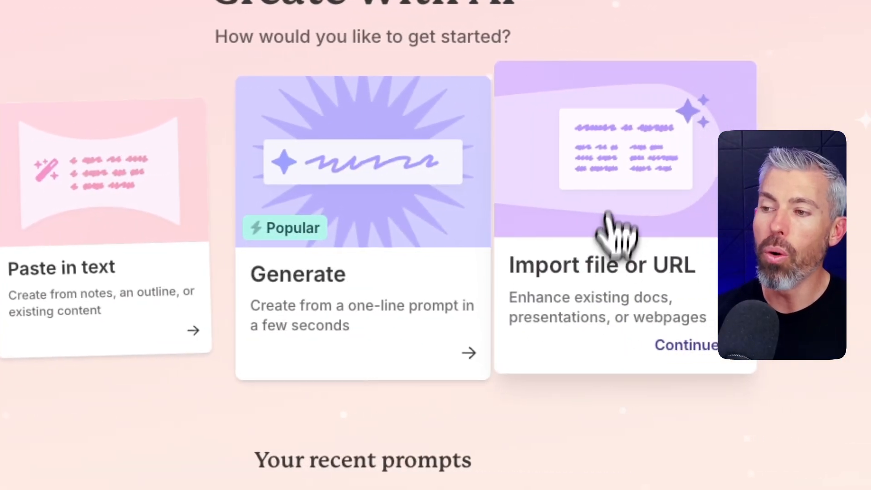
click(608, 215)
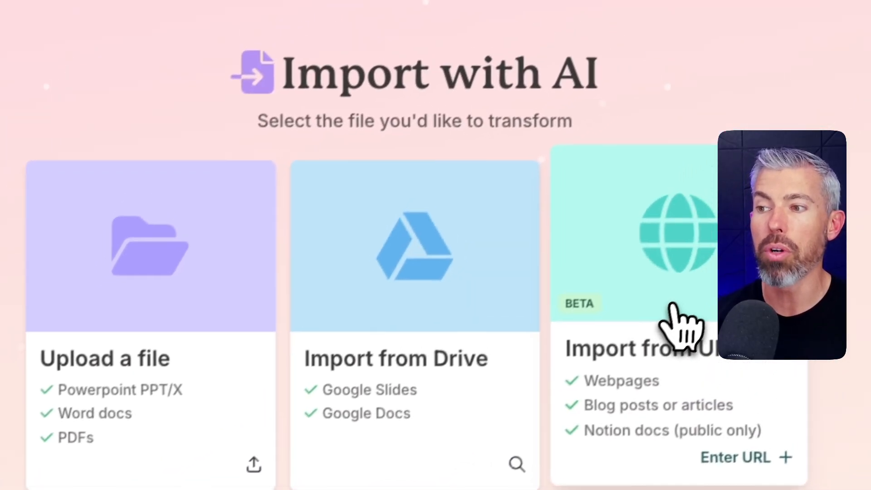
click(672, 304)
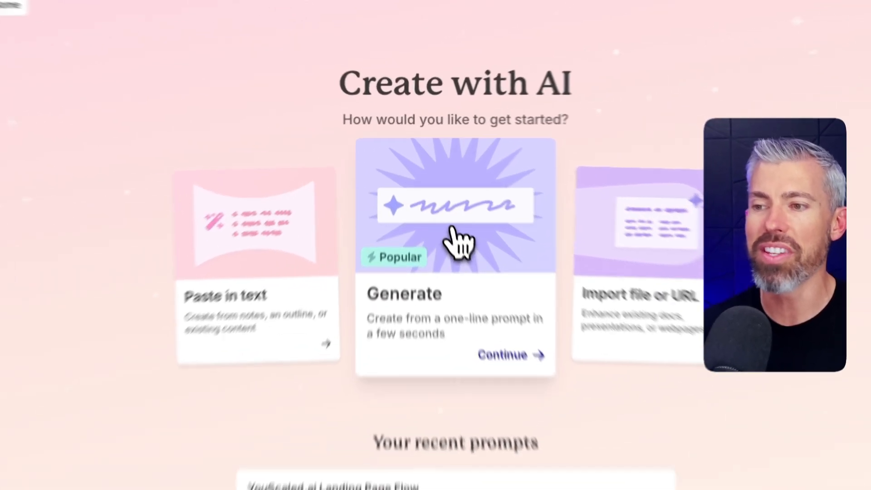
Choose to generate from a one-line prompt and set the output type to Webpage
click(471, 225)
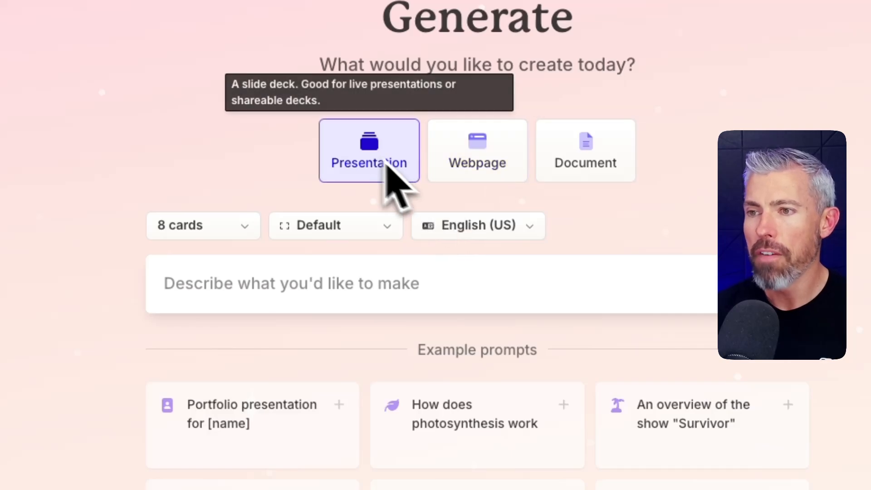
click(490, 147)
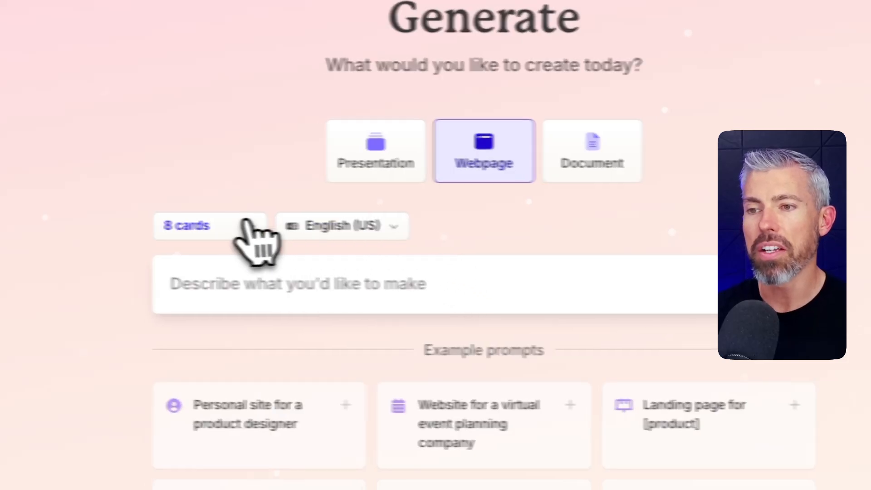
Examine the available card counts for the webpage and close the list without changing the selection
click(227, 226)
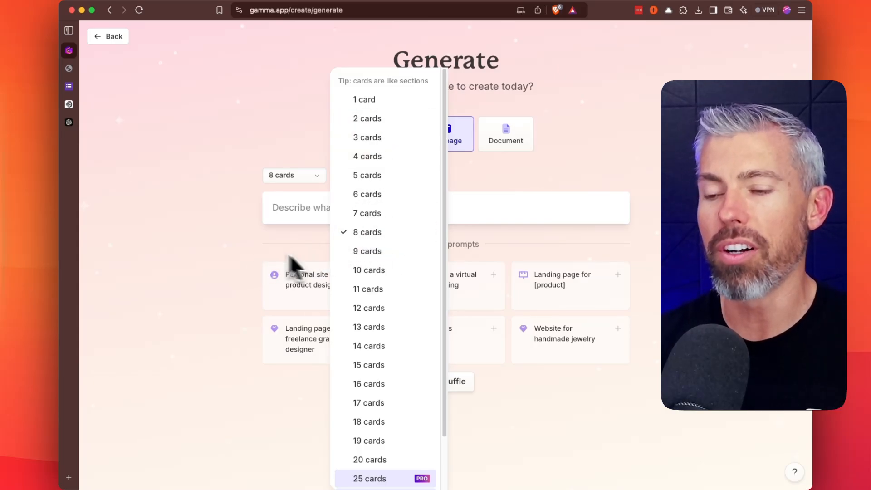
scroll(383, 330, down, 3)
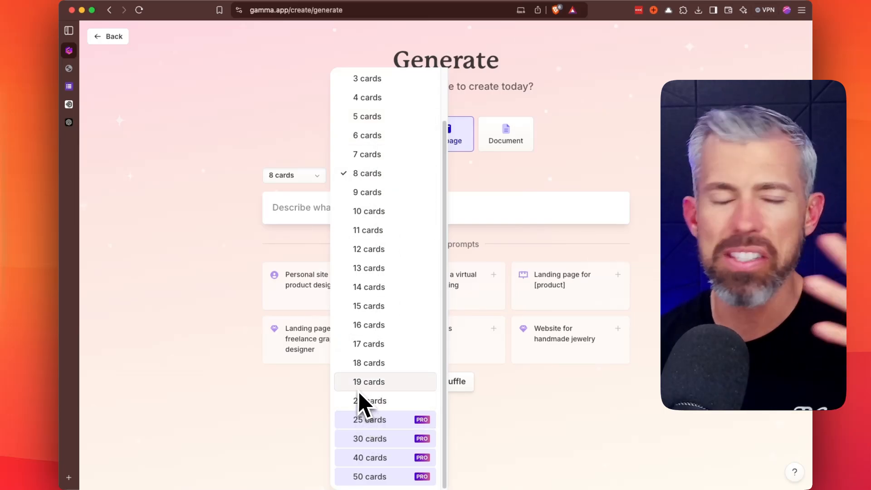
scroll(360, 393, up, 3)
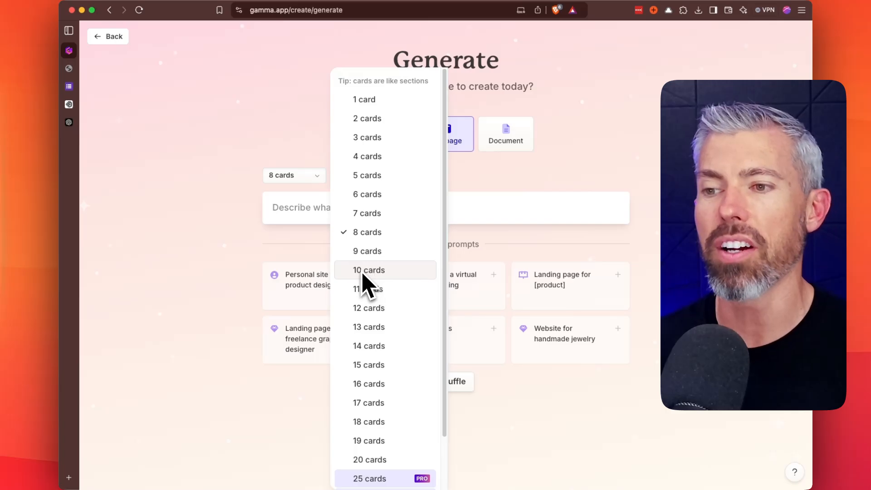
click(314, 273)
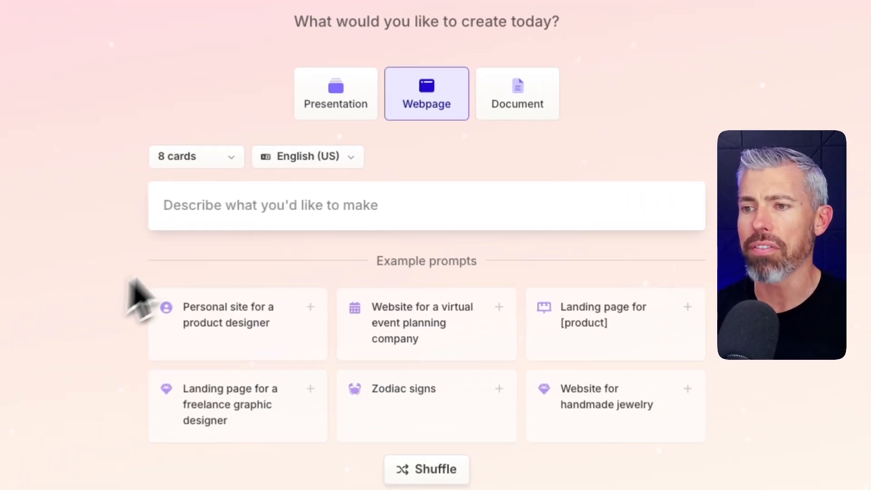
Shuffle the example prompts and use "Landing page for a marketing agency that helps real estate agents"
click(248, 215)
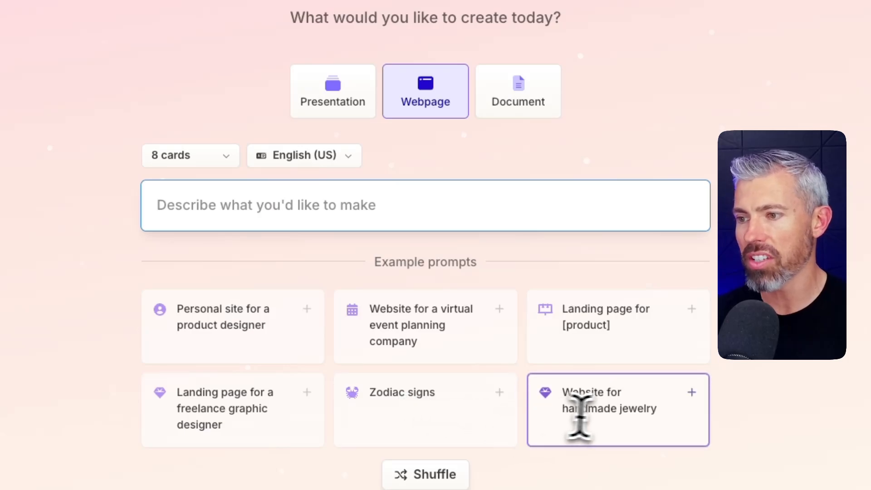
click(429, 472)
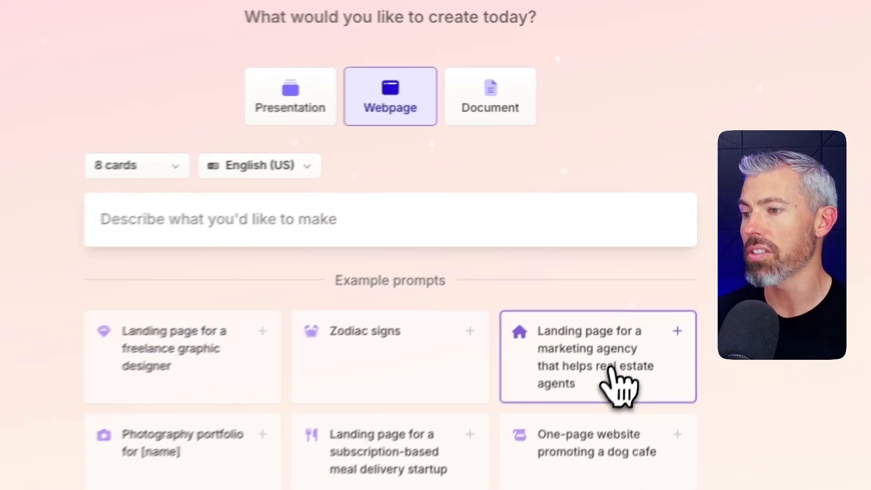
click(632, 335)
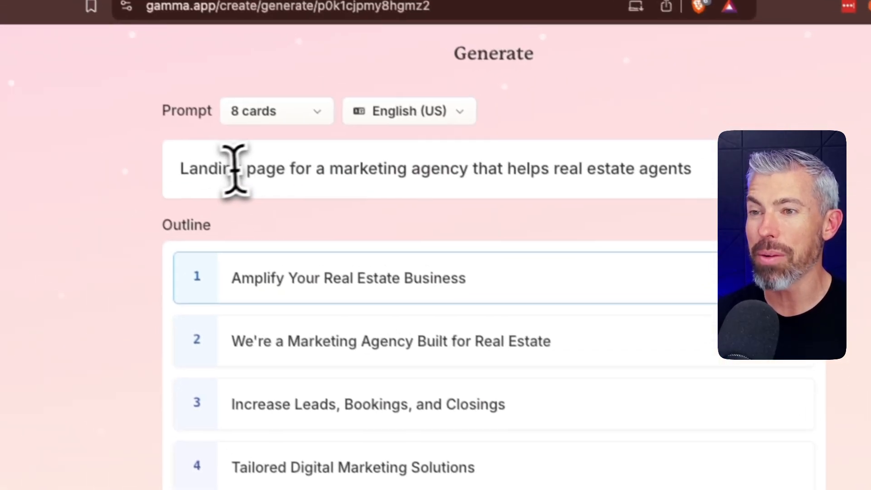
Review the landing page prompt and the card titles in the generated outline
drag(66, 76, 557, 86)
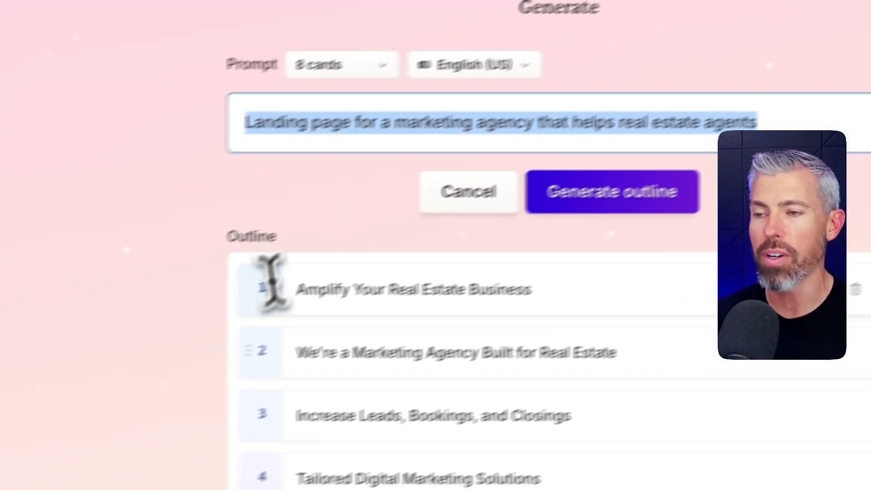
click(117, 435)
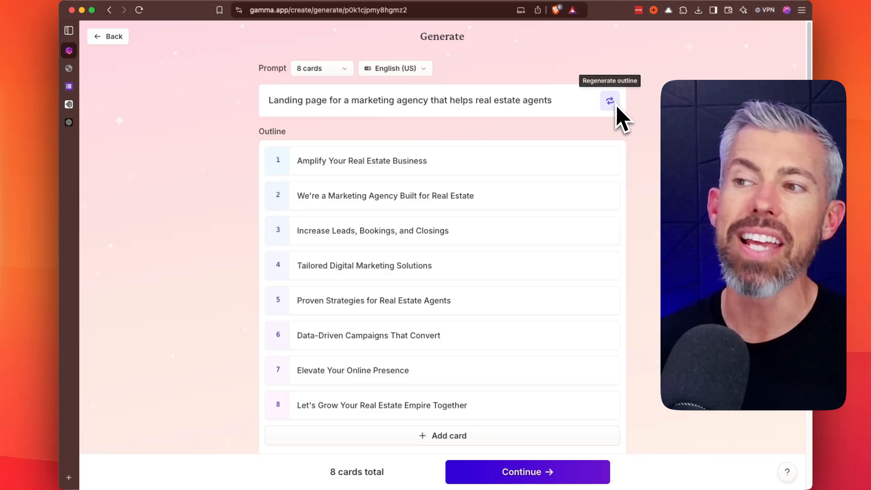
scroll(249, 214, down, 3)
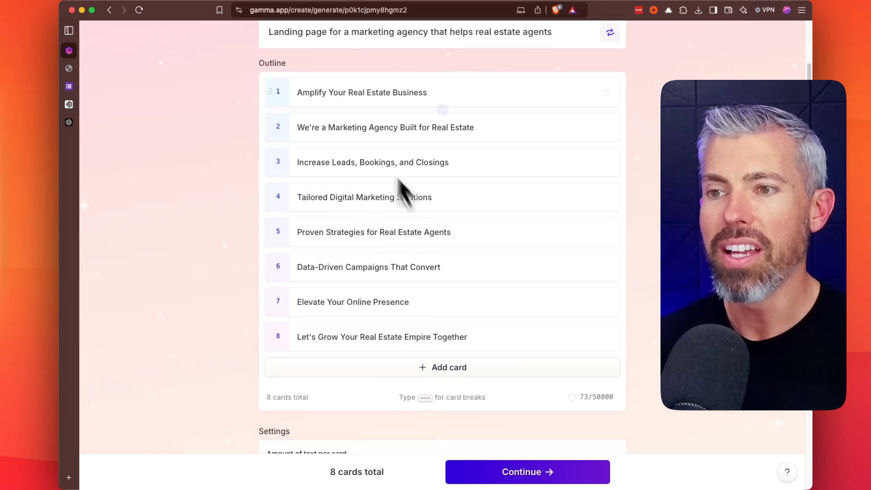
scroll(290, 247, up, 1)
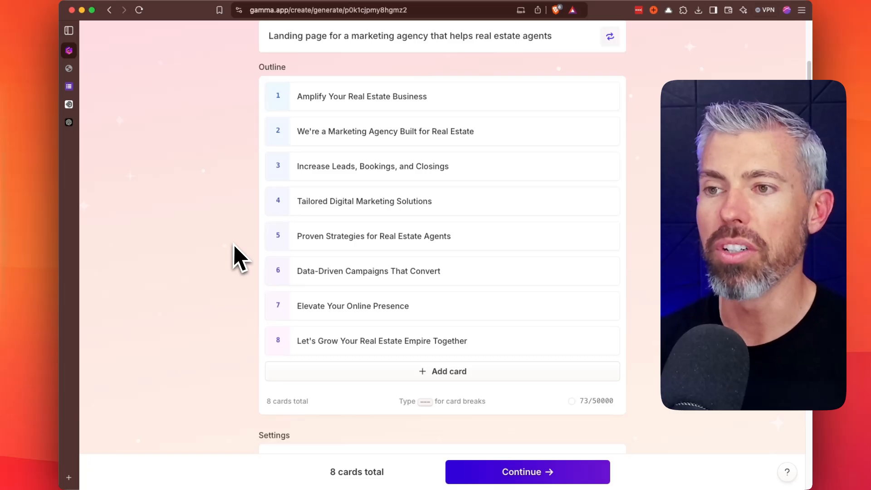
scroll(254, 245, up, 1)
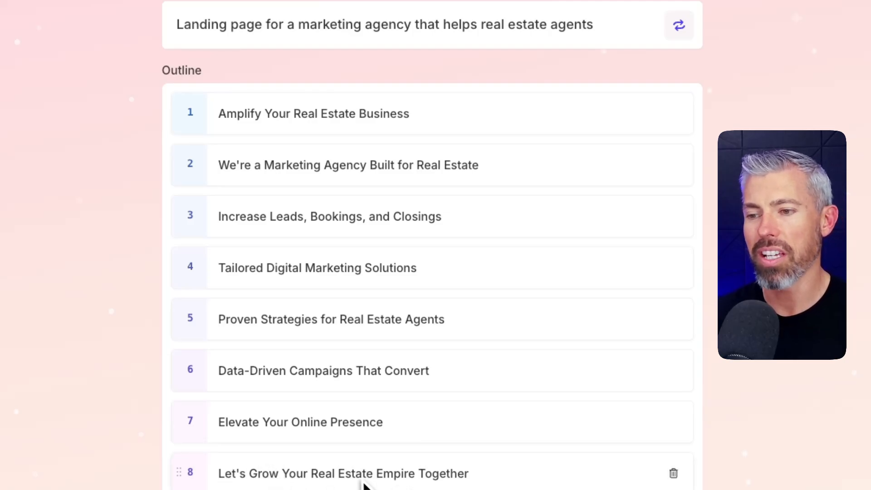
Add a blank card at the end of the outline and delete it again
scroll(431, 244, down, 3)
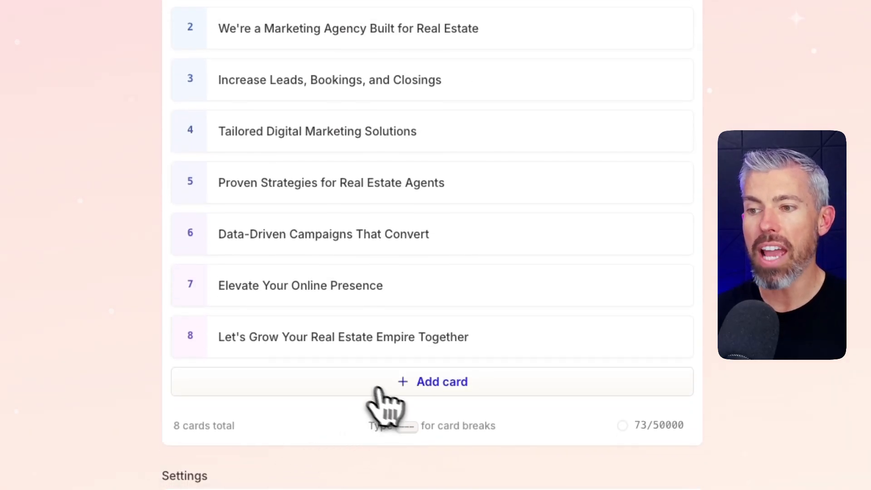
click(336, 385)
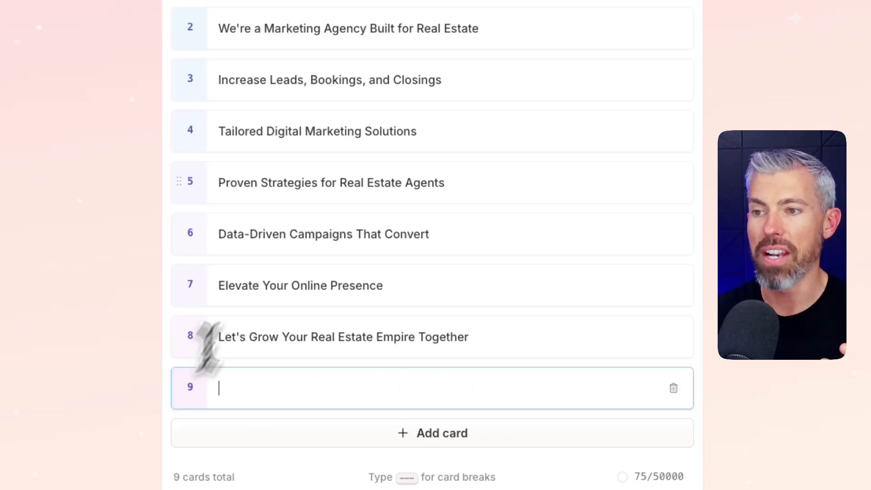
scroll(429, 268, up, 5)
scroll(349, 360, down, 5)
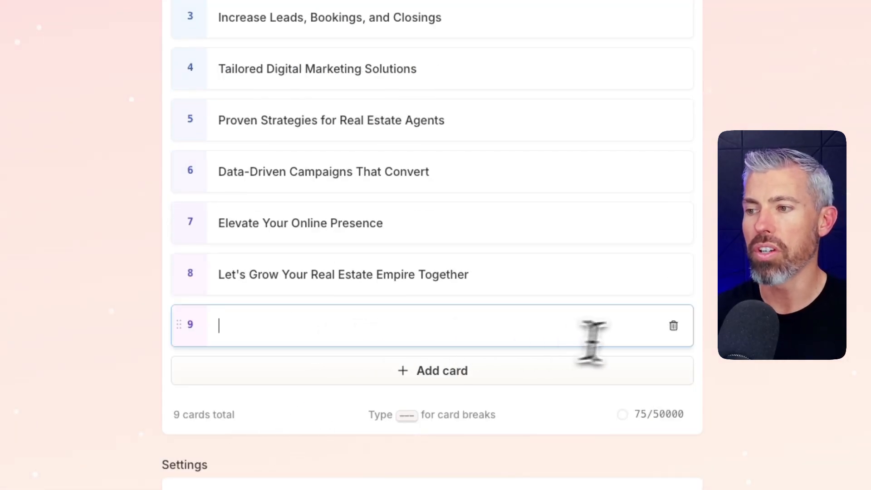
click(673, 325)
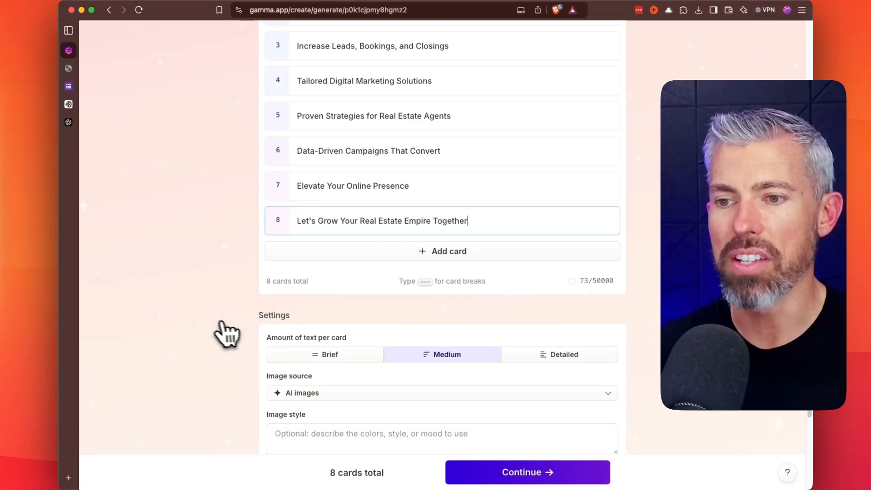
Review the image source options in the settings and set the image source to Automatic
scroll(254, 335, down, 2)
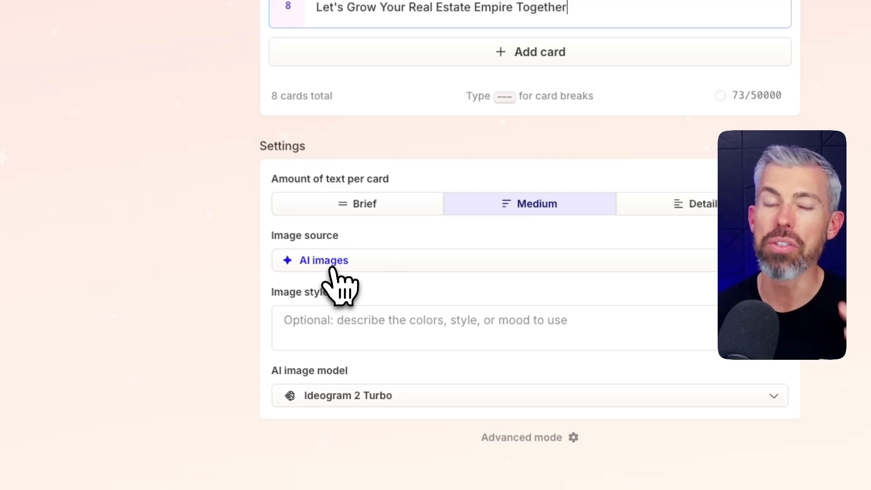
click(330, 262)
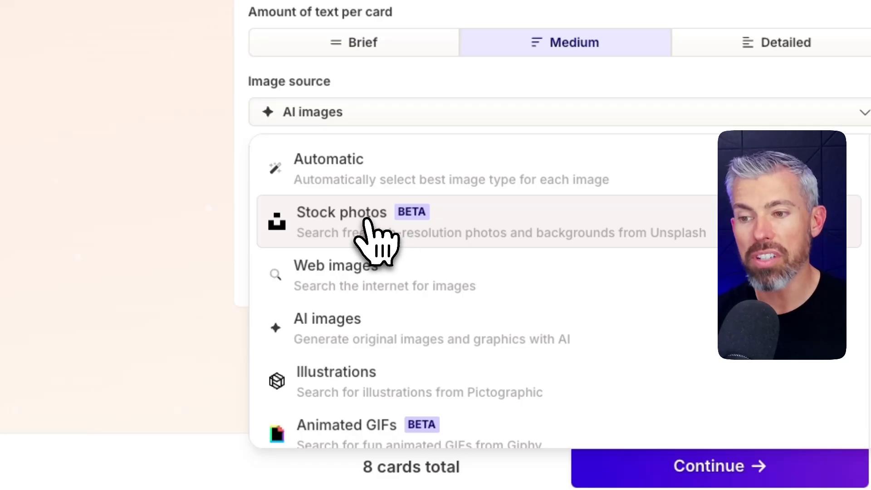
scroll(369, 232, down, 1)
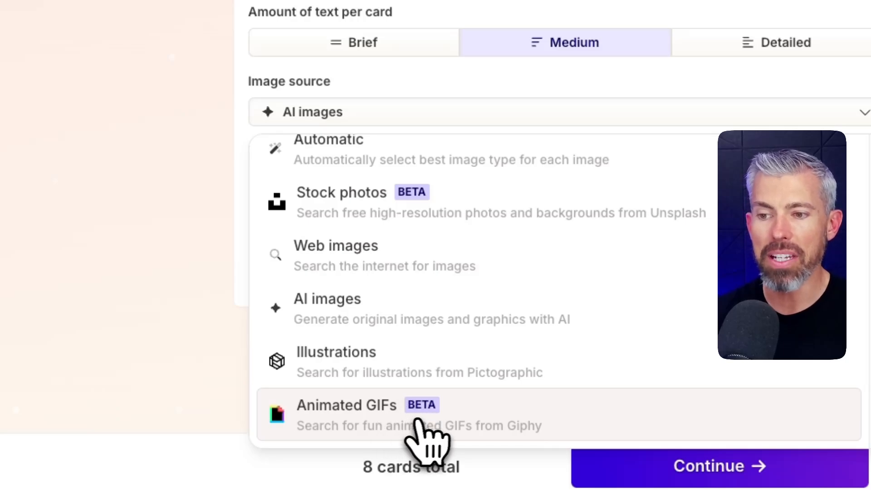
scroll(346, 185, up, 1)
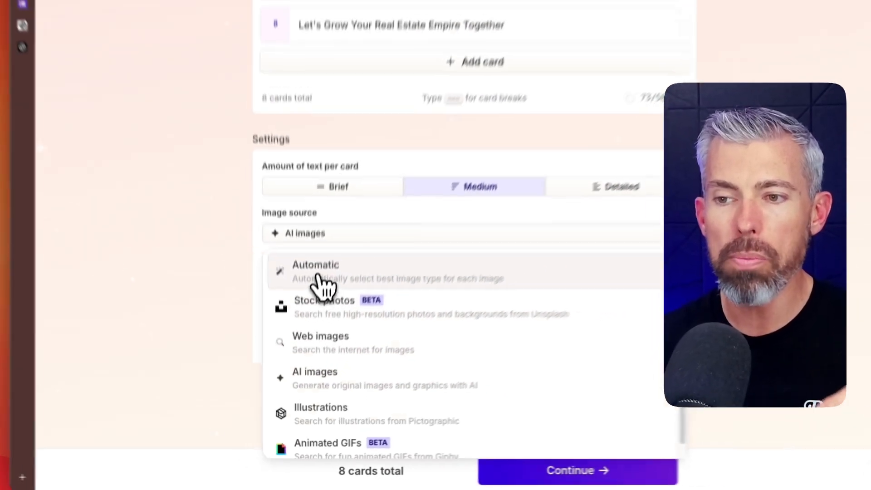
click(331, 175)
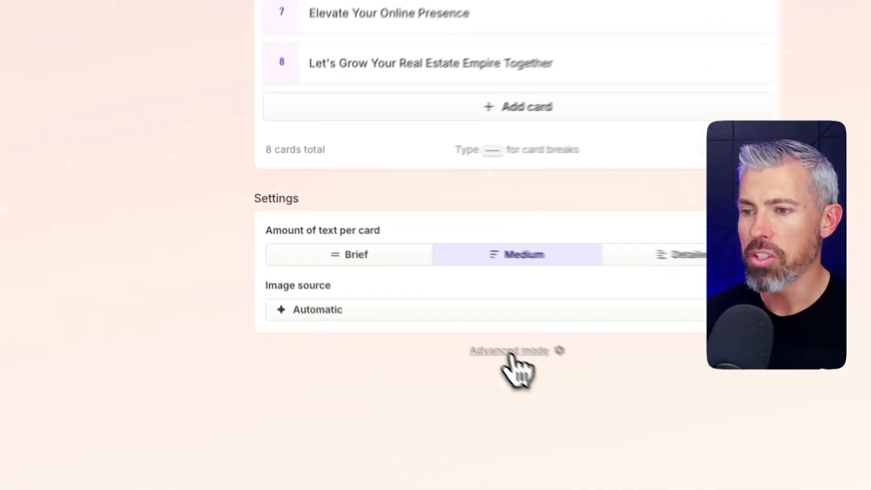
Open the advanced prompt editor, view the content as Freeform, and set it back to Card-by-card
click(436, 304)
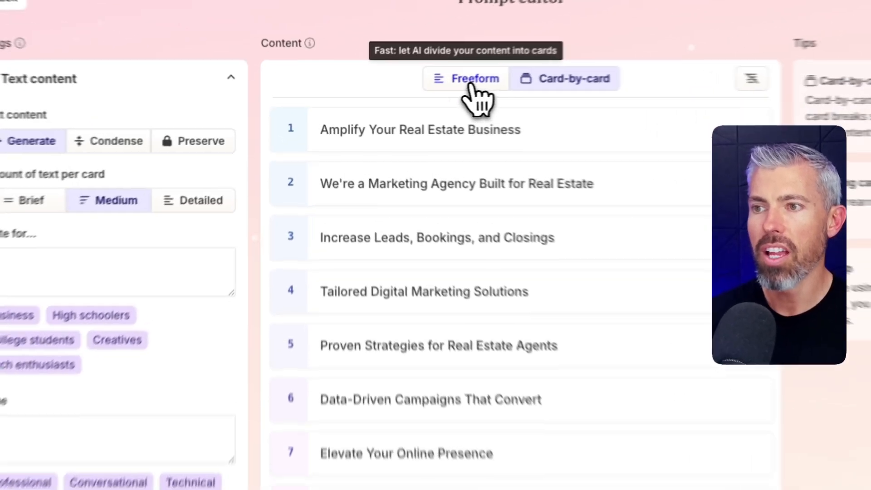
click(418, 90)
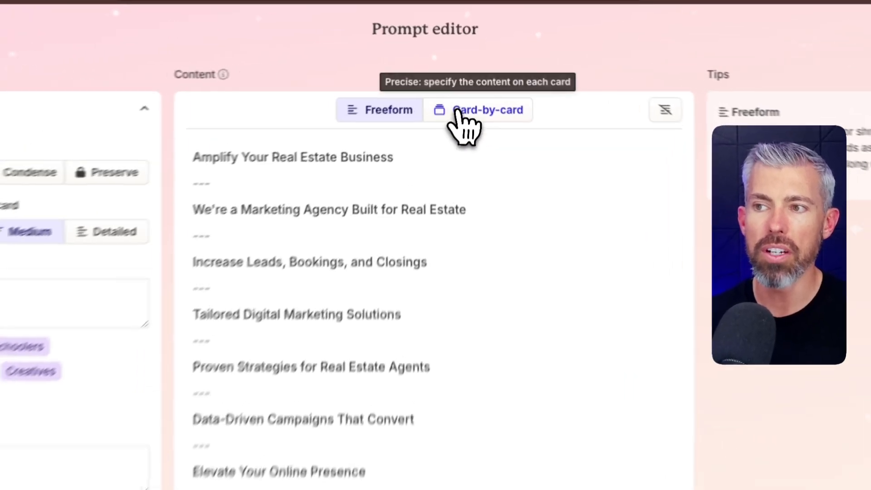
click(465, 91)
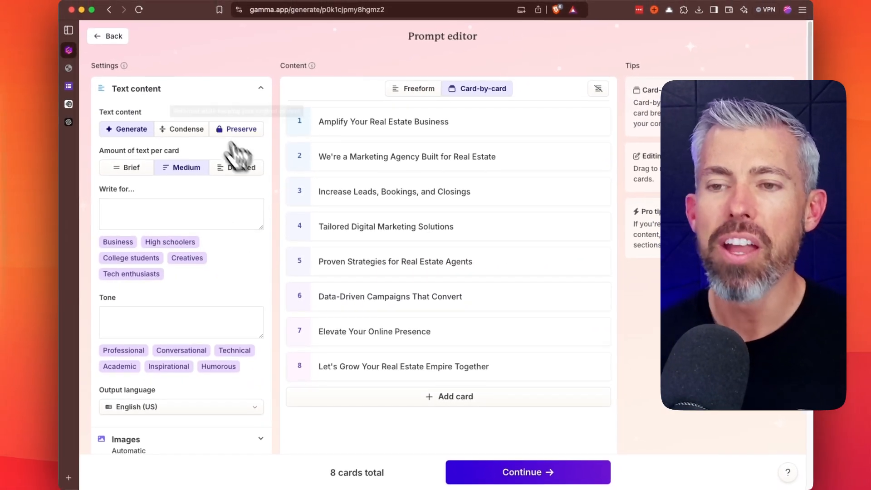
scroll(214, 313, down, 4)
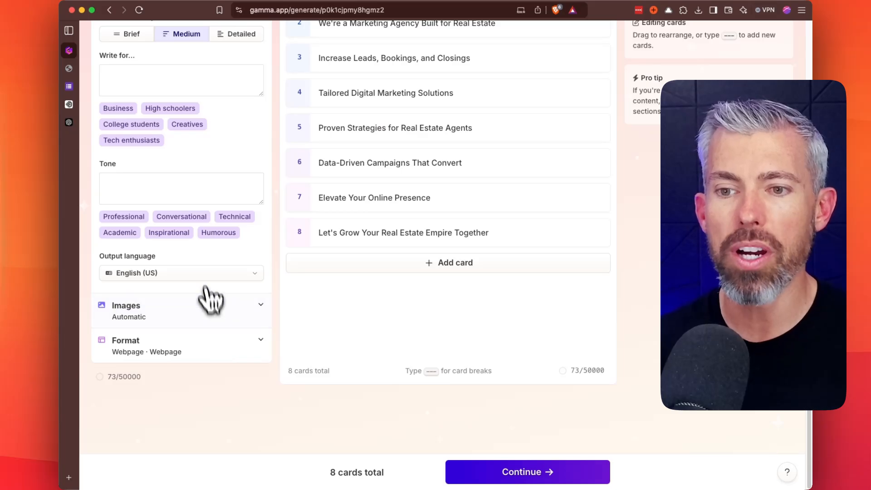
scroll(208, 285, up, 4)
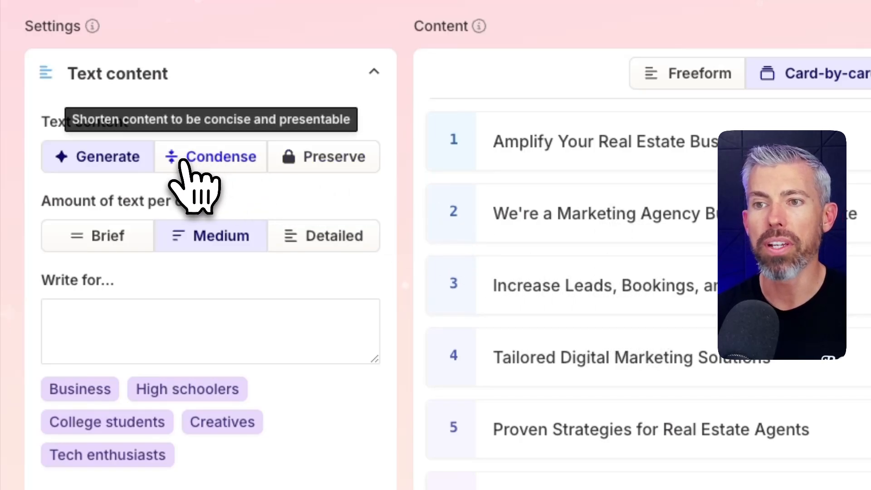
Try the Condense and Preserve text content modes and return the text content to Generate
click(210, 159)
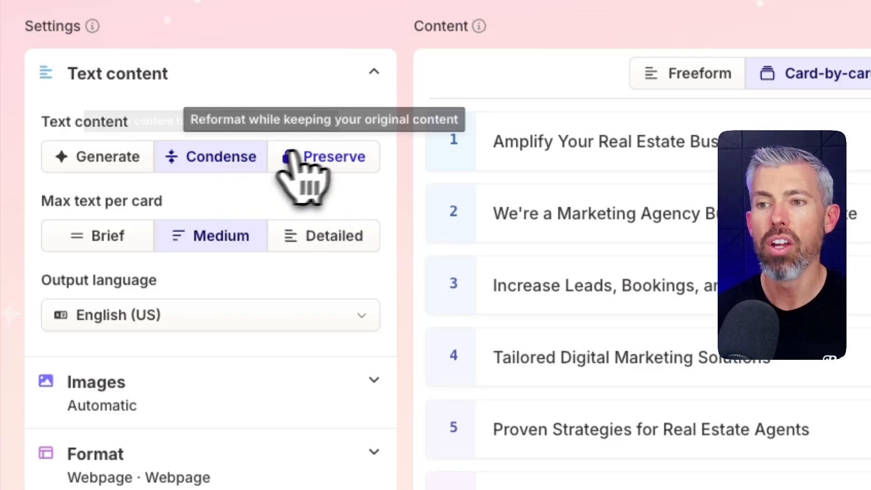
click(335, 172)
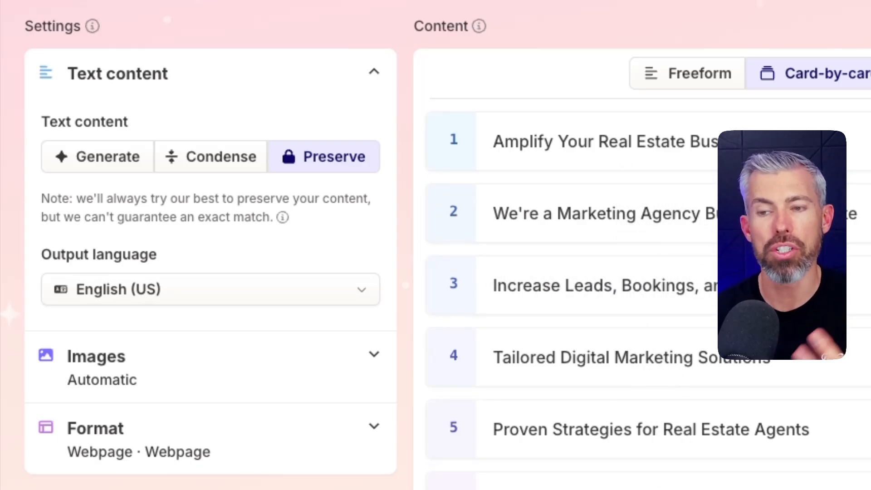
click(93, 157)
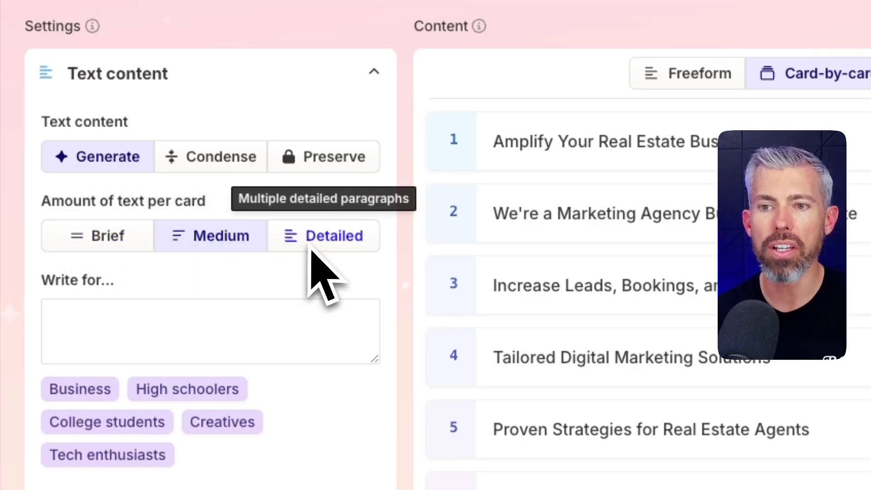
Set the audience to write for to "Real estate agents" and the tone to "Professional and friendly"
scroll(148, 307, down, 1)
click(122, 295)
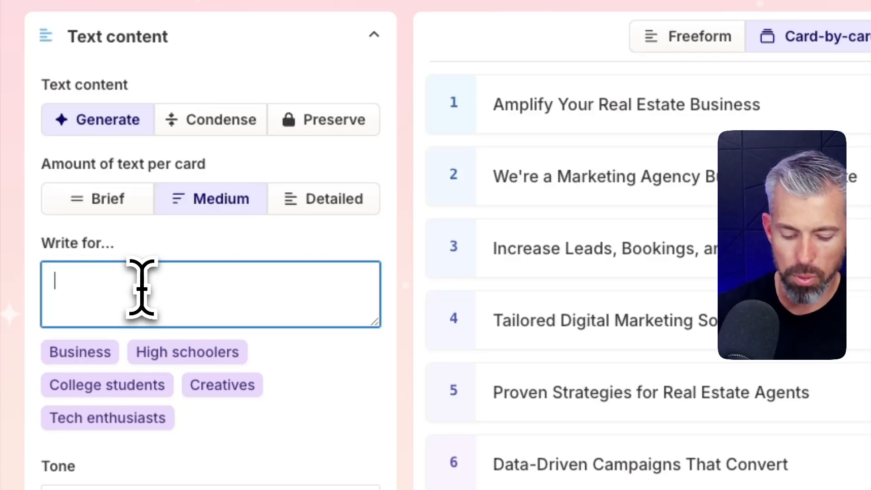
text(Real estate agents)
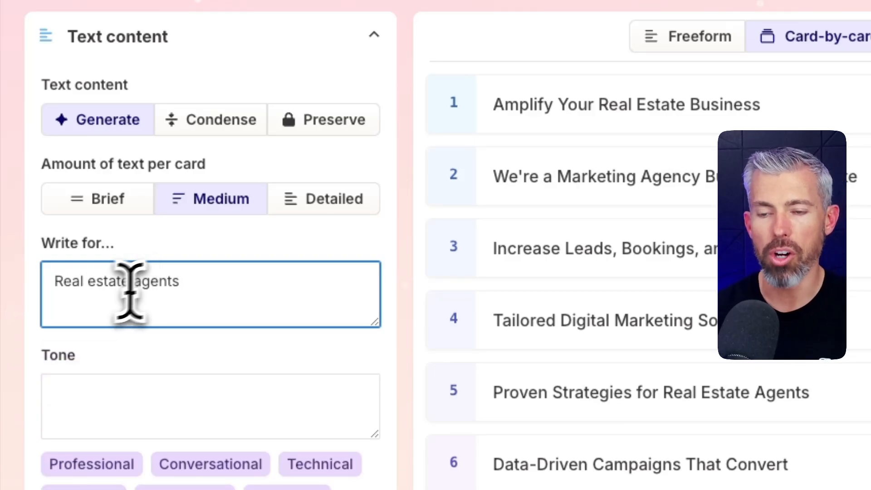
scroll(112, 389, down, 1)
click(107, 359)
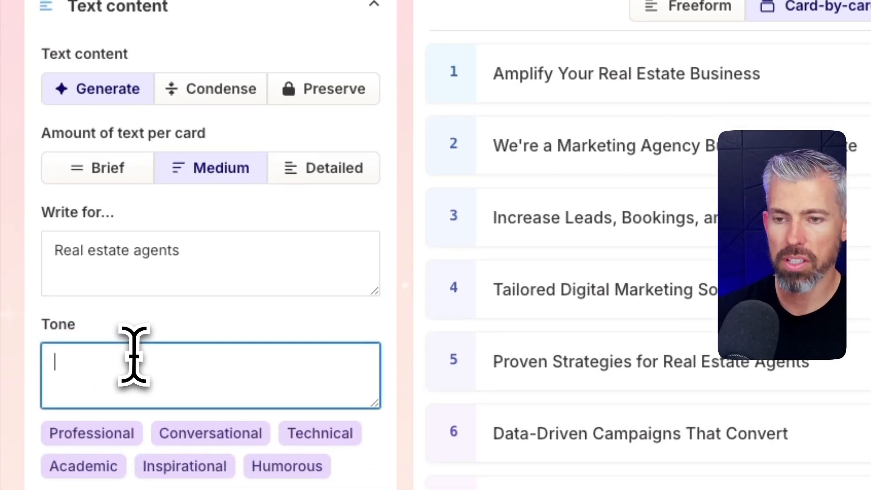
text(Profess)
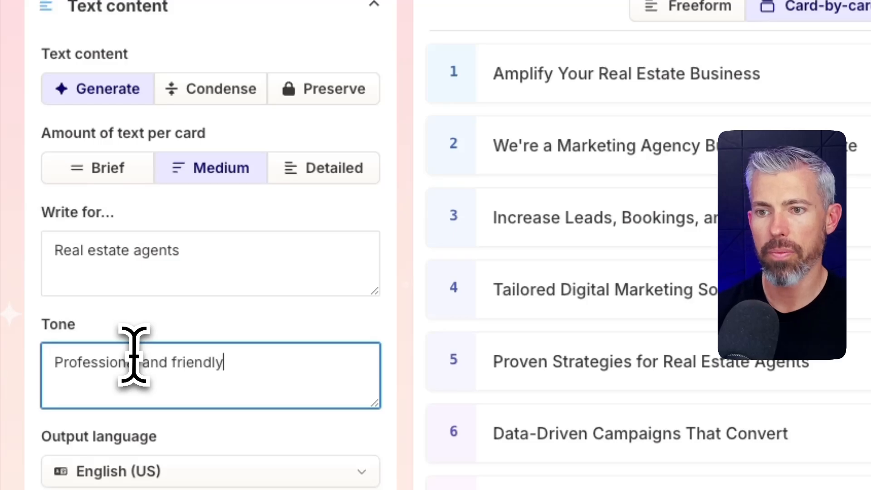
text(ional and friendly)
Look through the available output languages and close the list without choosing a different one
scroll(175, 379, down, 2)
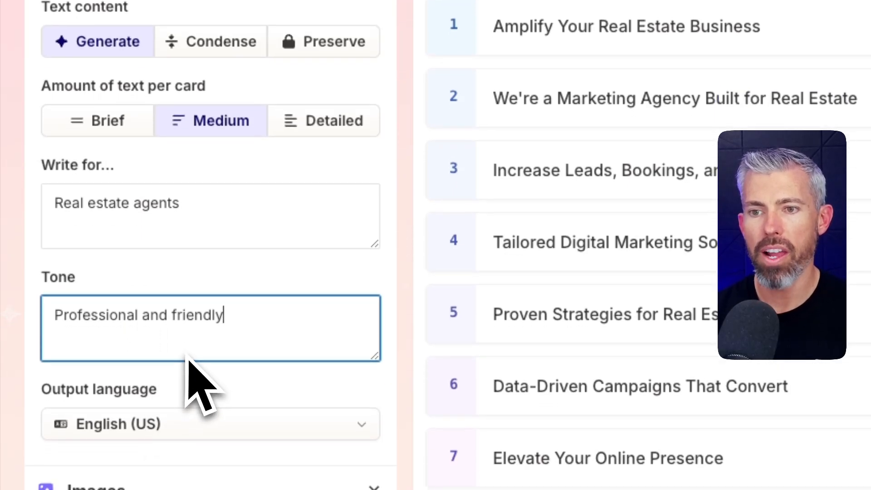
click(183, 428)
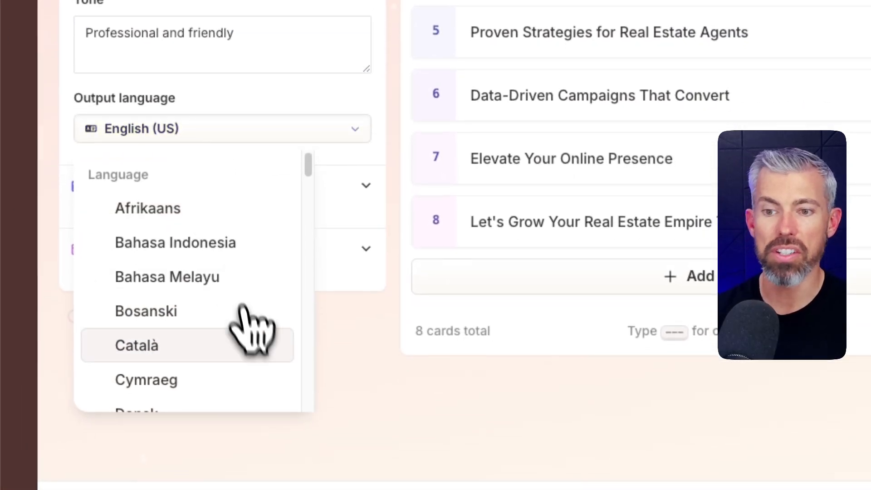
scroll(194, 275, down, 20)
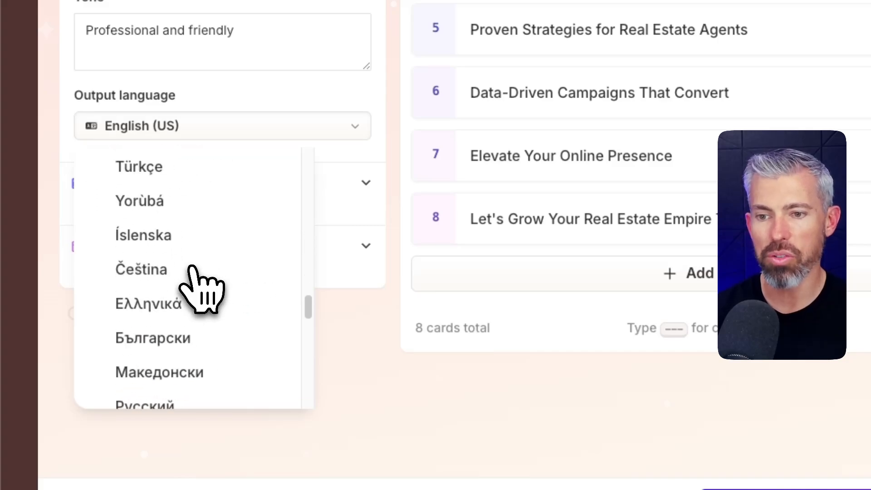
scroll(193, 272, down, 5)
click(381, 406)
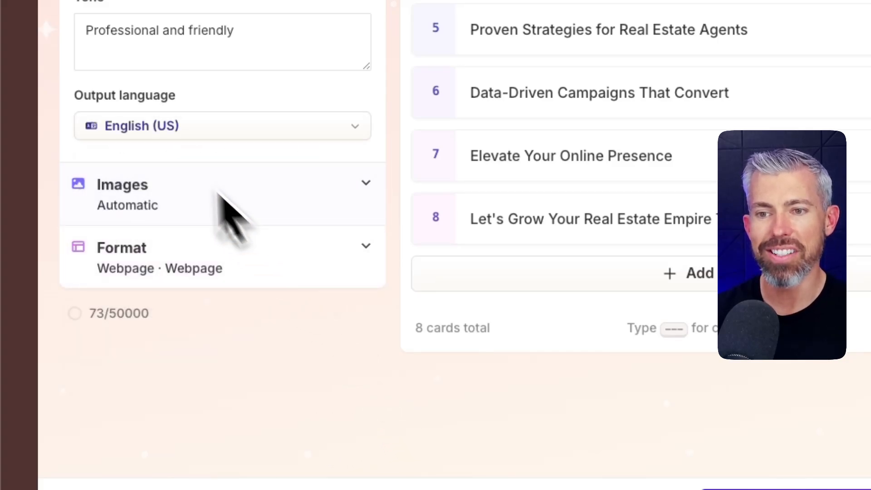
Expand the image settings and review the image source options, leaving the source on Automatic
click(199, 213)
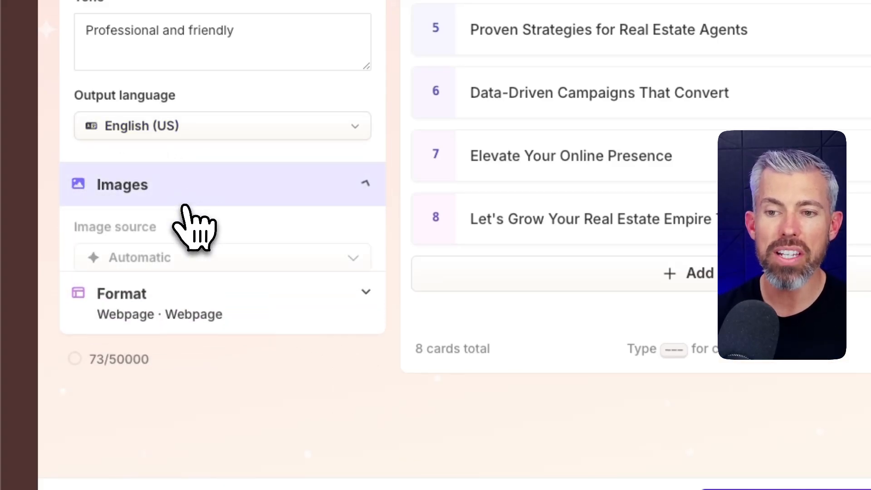
click(183, 271)
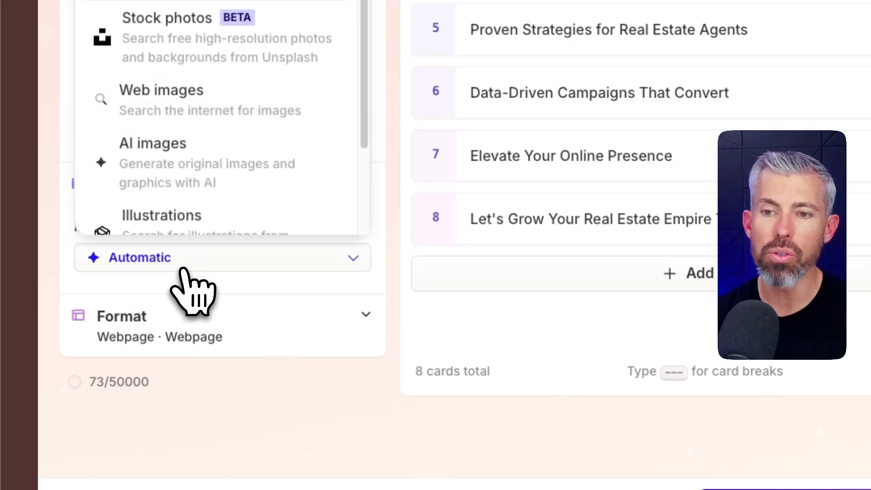
scroll(217, 195, up, 3)
scroll(195, 227, down, 2)
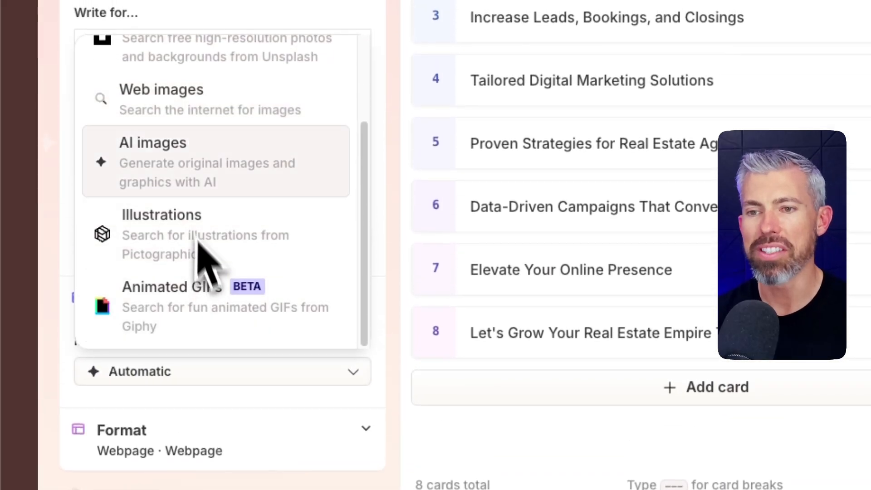
scroll(199, 254, up, 3)
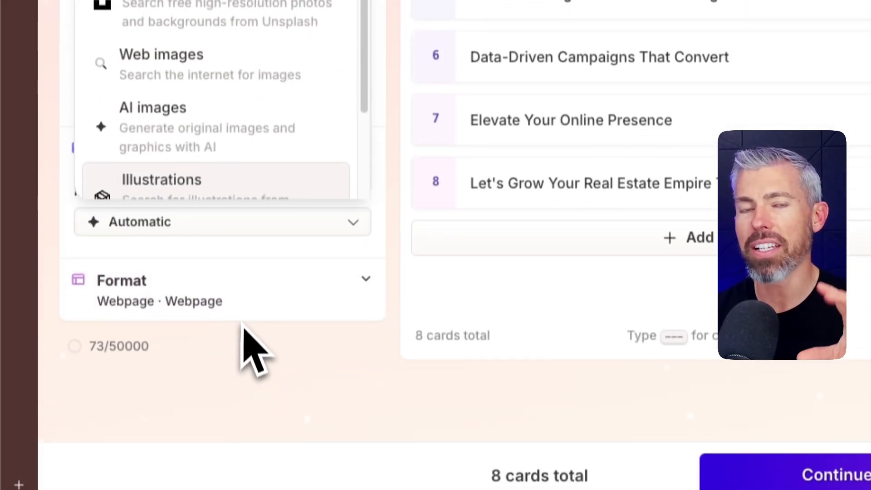
click(265, 361)
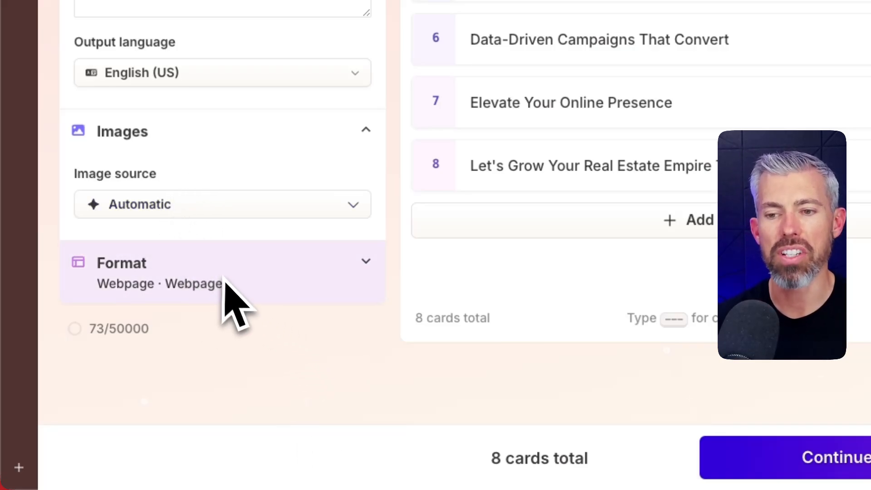
Expand the format settings and review the output formats and the additional instructions for the landing page
click(199, 283)
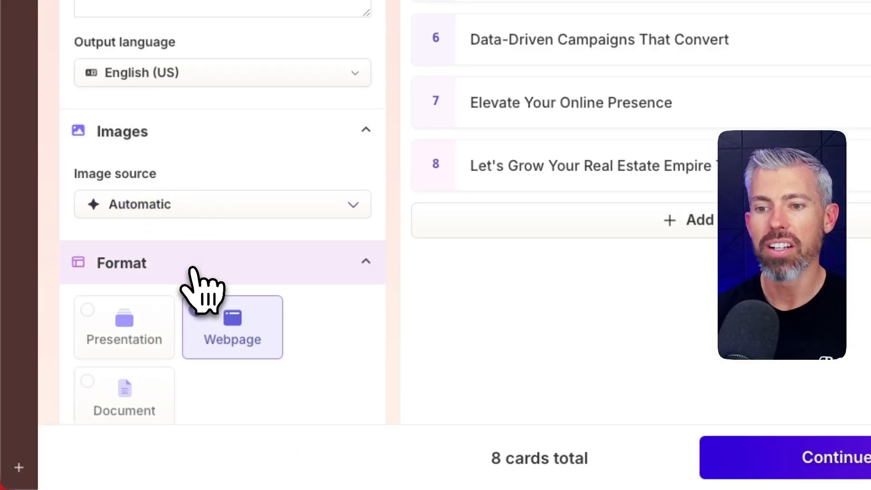
scroll(253, 299, down, 3)
scroll(241, 229, down, 3)
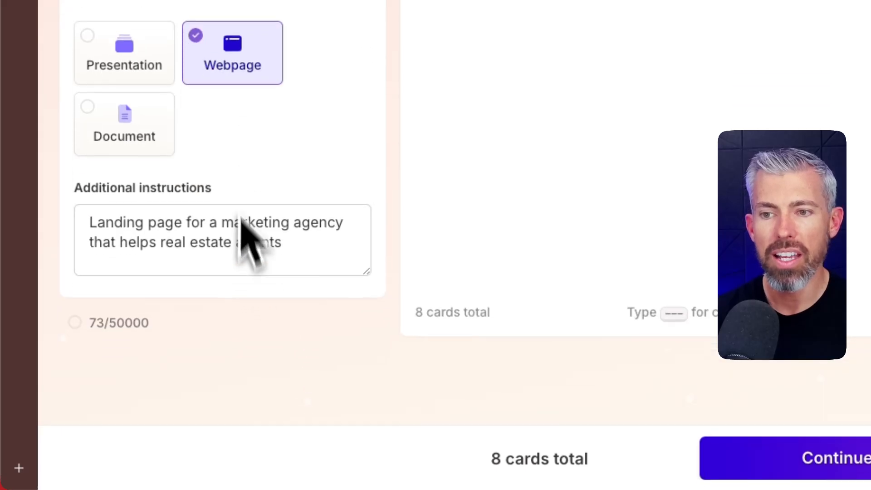
scroll(218, 199, up, 2)
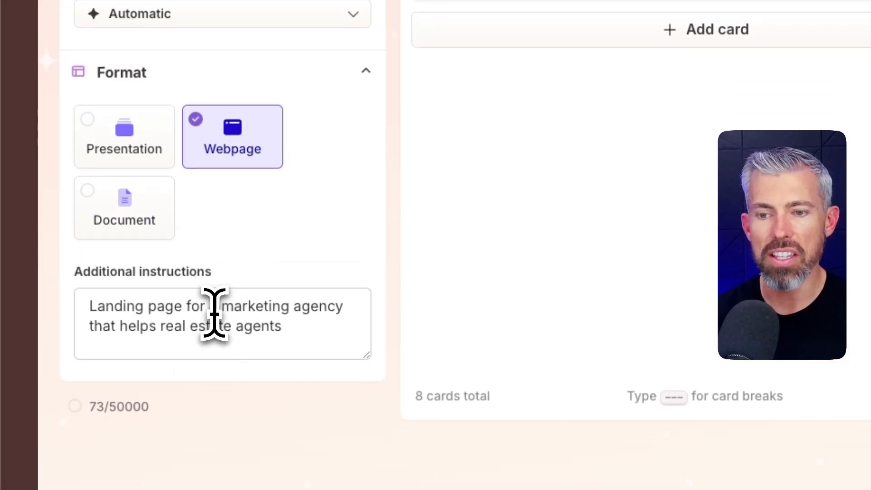
triple_click(210, 312)
click(311, 272)
scroll(335, 300, up, 8)
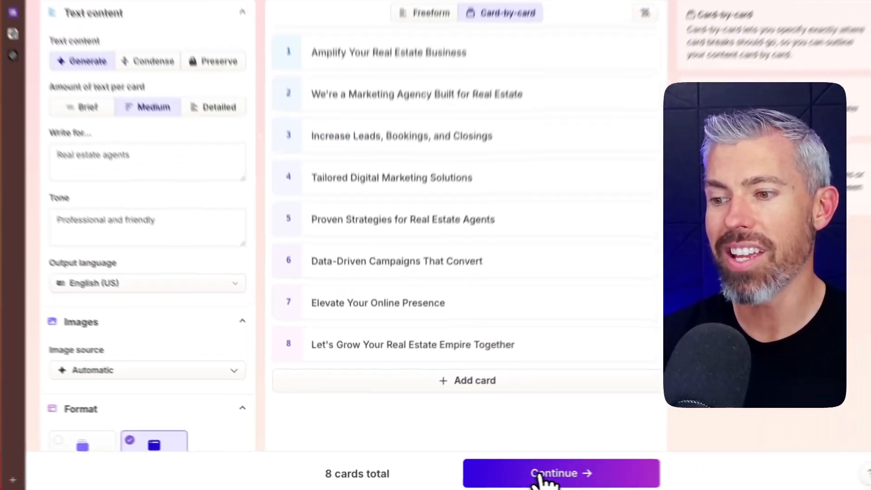
Continue from the prompt editor to the theme selection and browse the standard themes
click(546, 474)
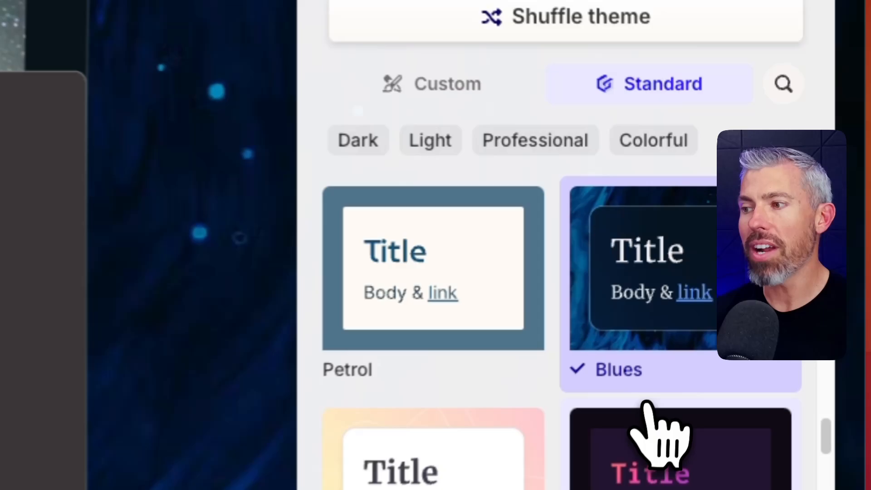
scroll(730, 284, down, 3)
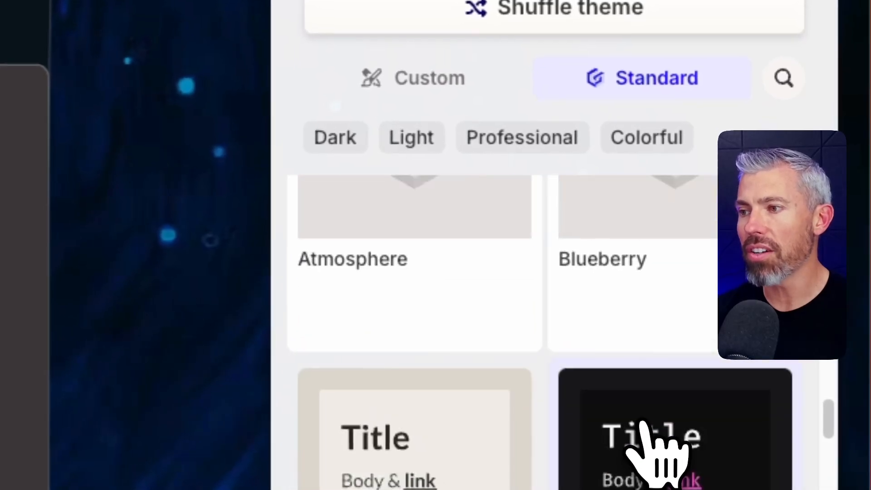
scroll(622, 424, down, 5)
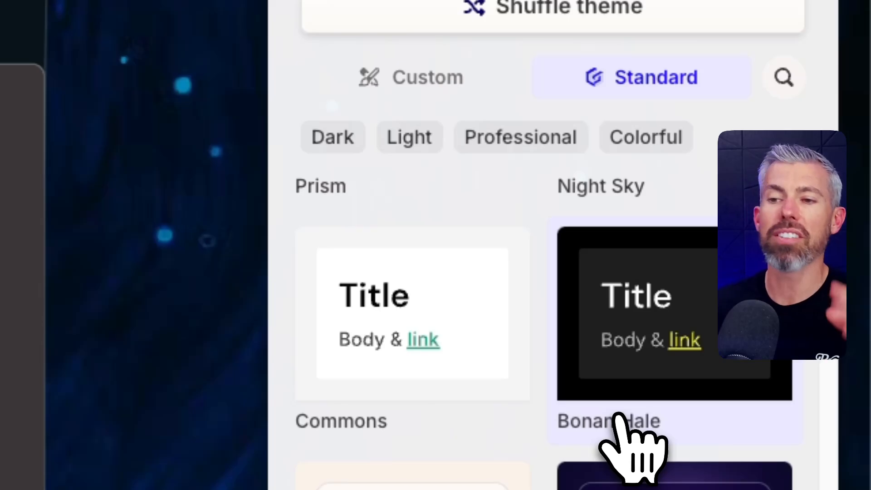
scroll(618, 422, up, 10)
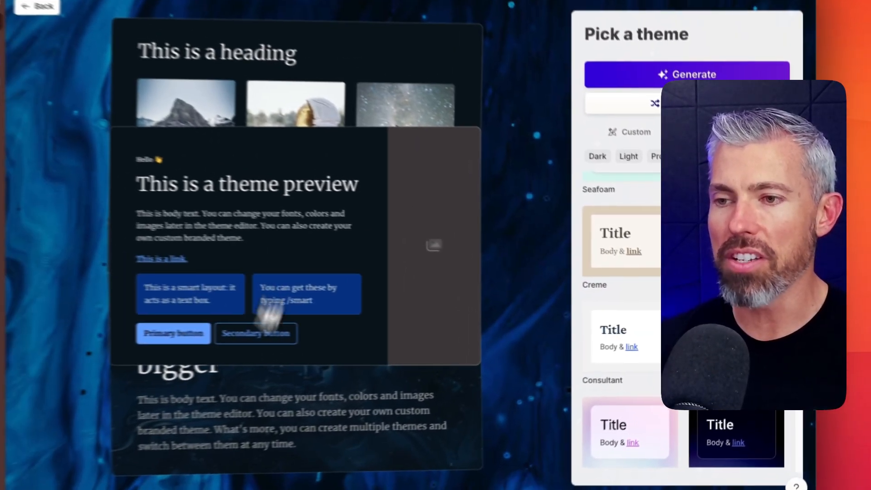
scroll(721, 281, up, 2)
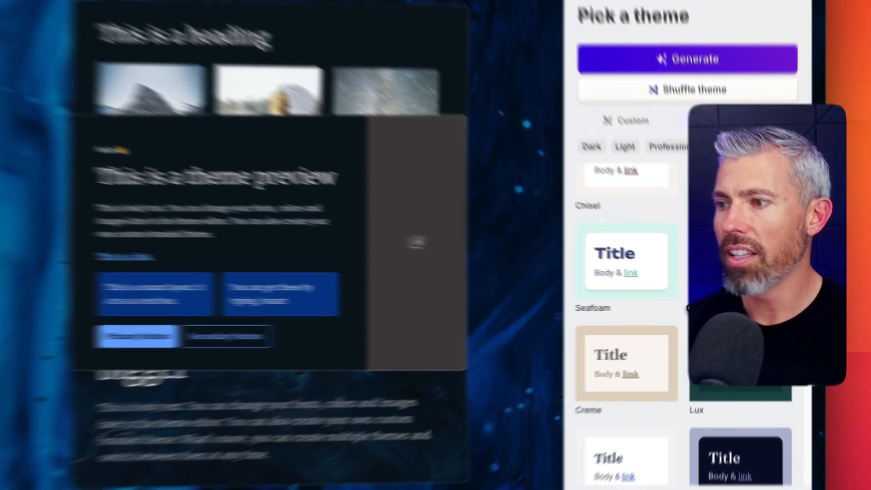
Preview the Nebulae, Stardust and Chisel themes one after another
click(726, 268)
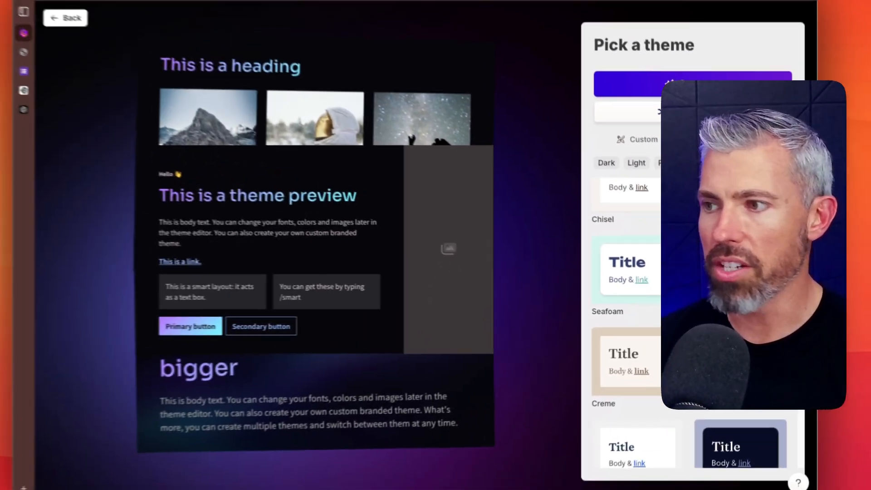
scroll(740, 247, up, 2)
click(741, 247)
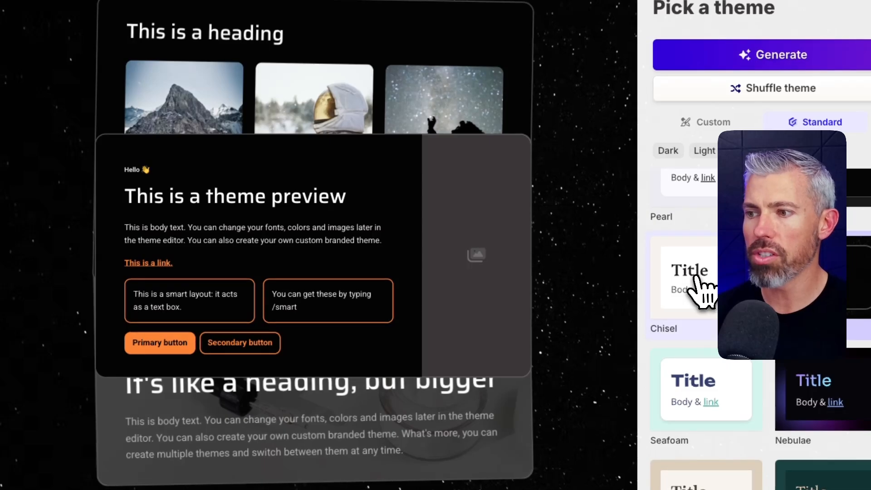
click(695, 277)
scroll(699, 291, up, 1)
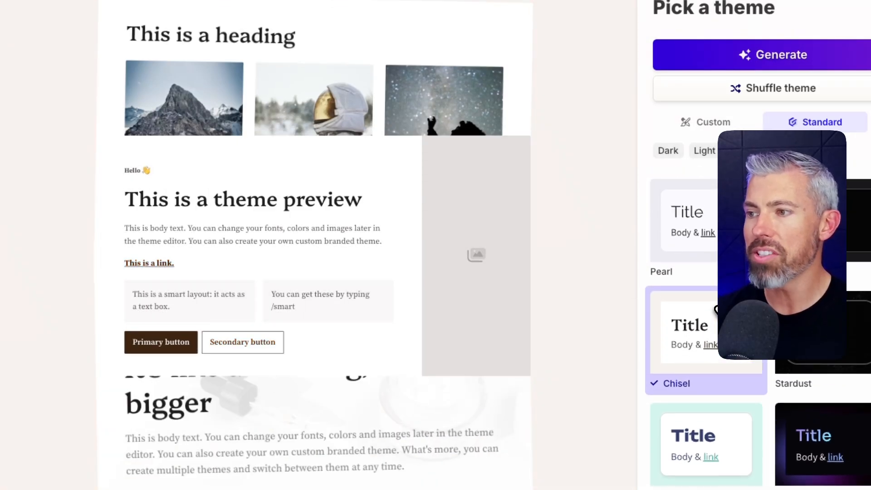
Find the Gamma theme among the standard themes and select it for the landing page
scroll(741, 313, down, 10)
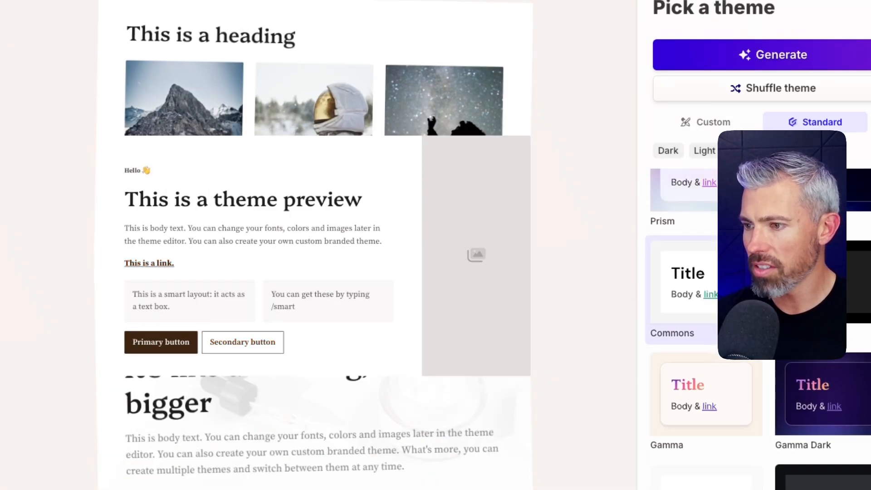
scroll(742, 303, down, 1)
click(741, 304)
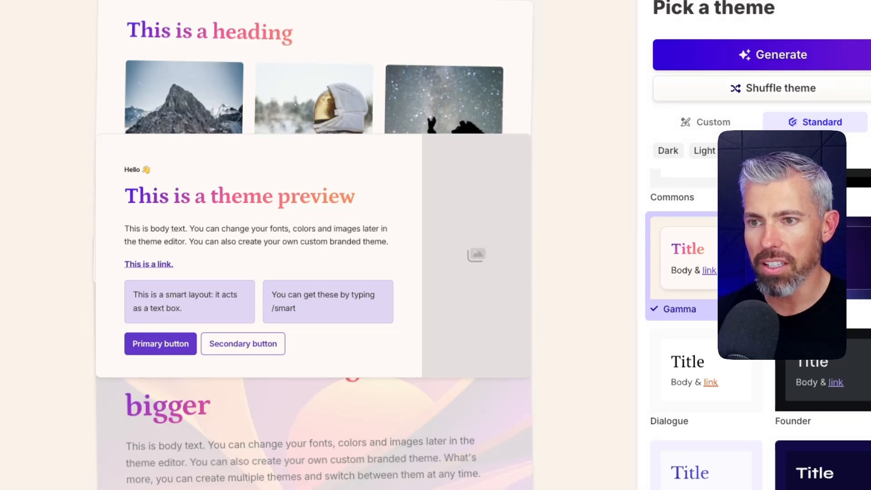
Preview the Atmosphere, Peach, Incandescent and Soft Cloud standard themes, and the untitled custom theme
scroll(741, 313, down, 8)
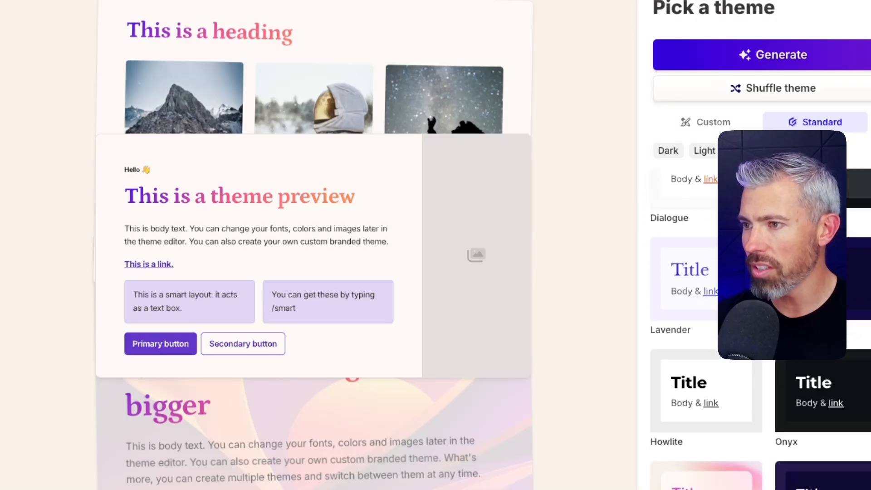
click(692, 284)
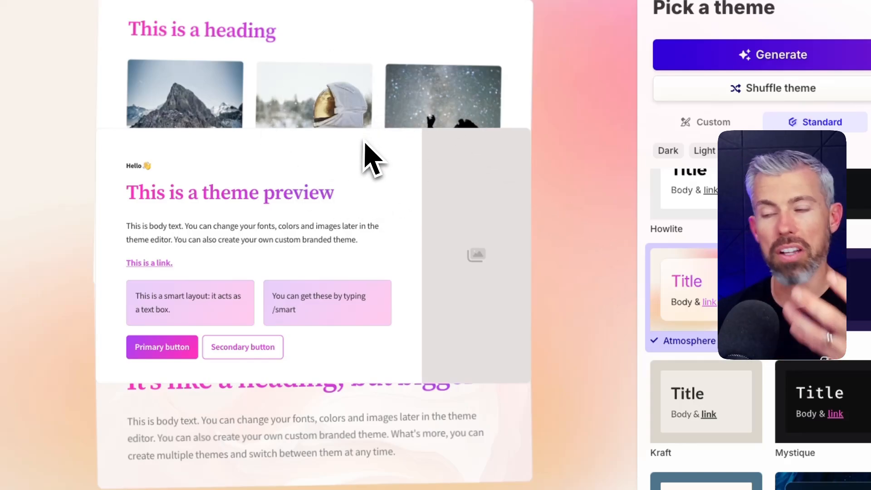
scroll(703, 346, down, 2)
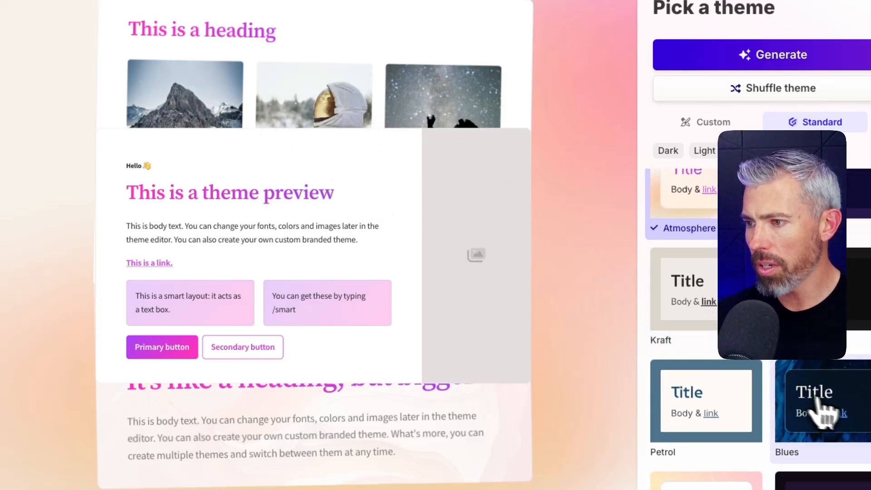
scroll(818, 413, down, 2)
click(723, 410)
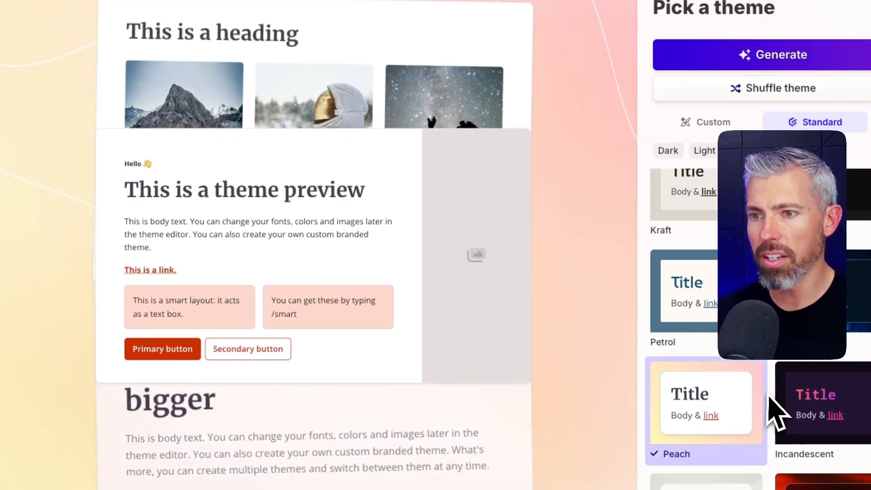
click(807, 410)
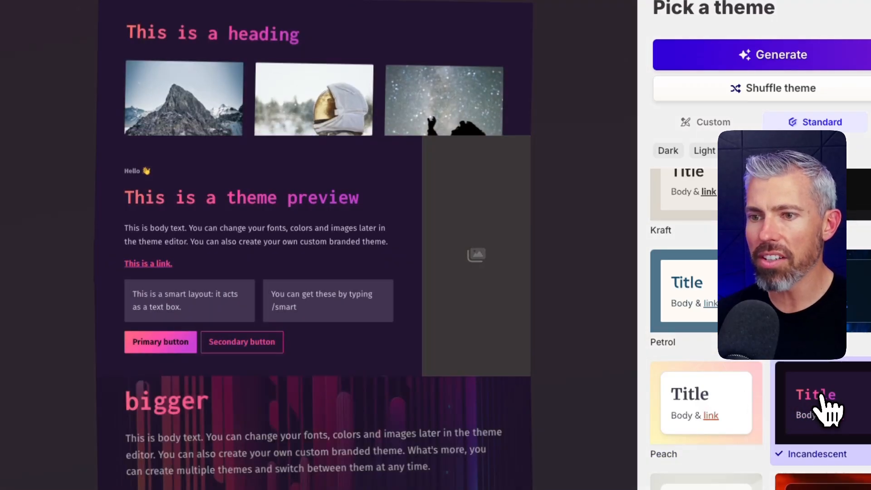
scroll(825, 406, down, 5)
click(826, 402)
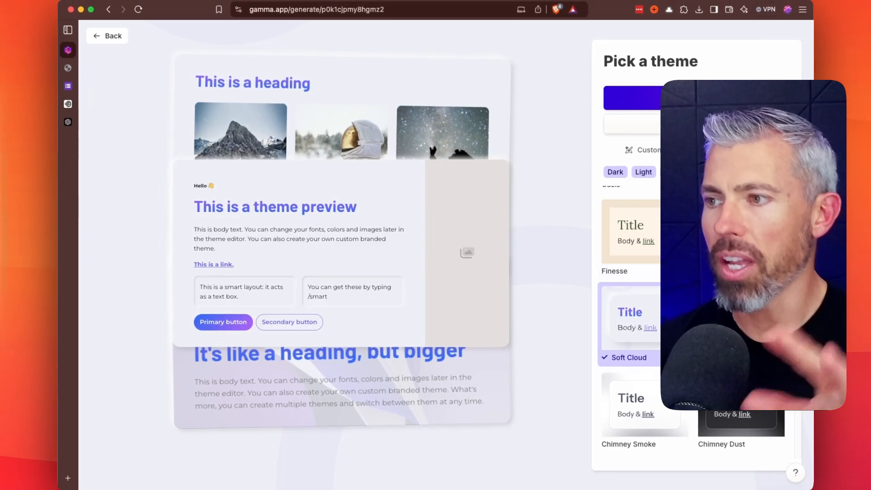
click(648, 152)
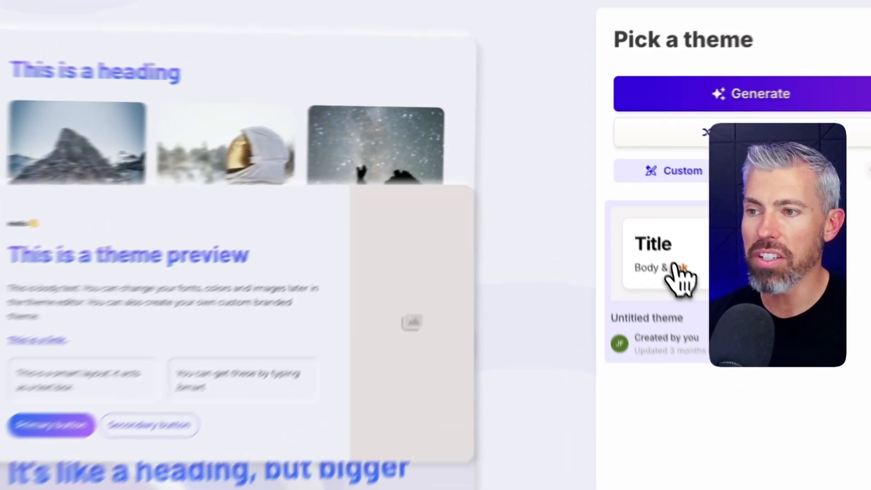
click(635, 240)
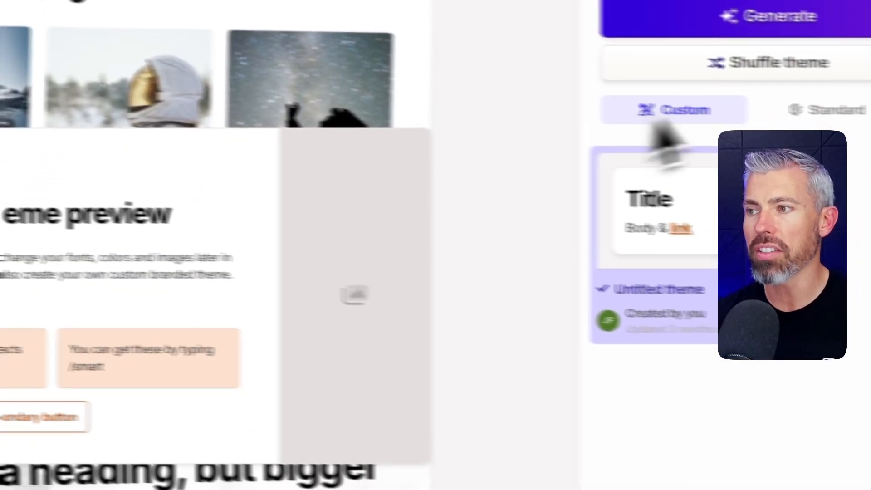
Try the Pearl standard theme, select Chisel instead and generate the landing page with it
click(762, 108)
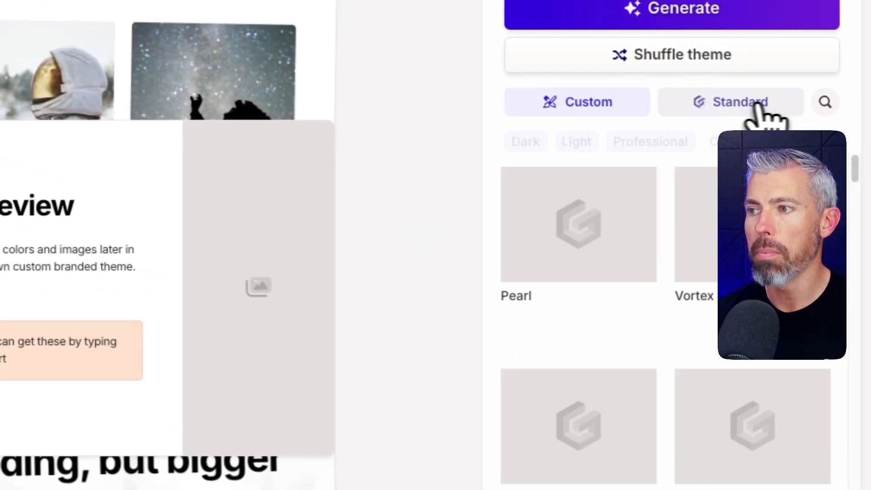
click(572, 253)
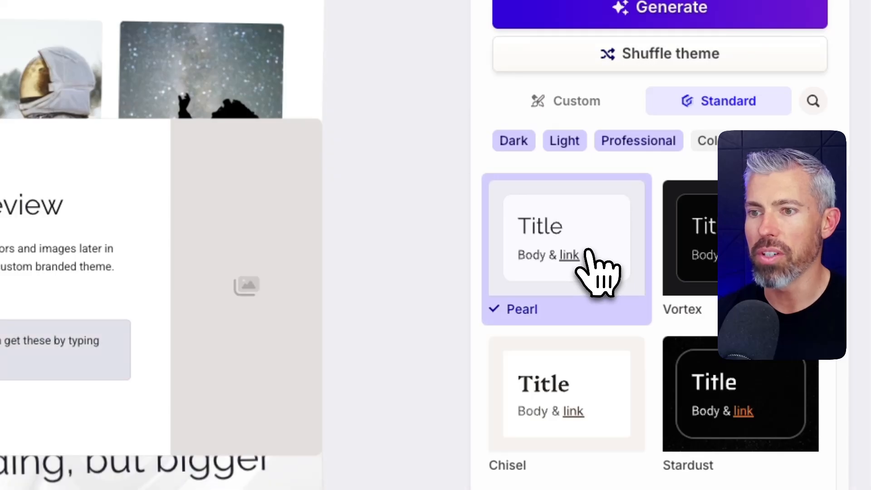
click(574, 376)
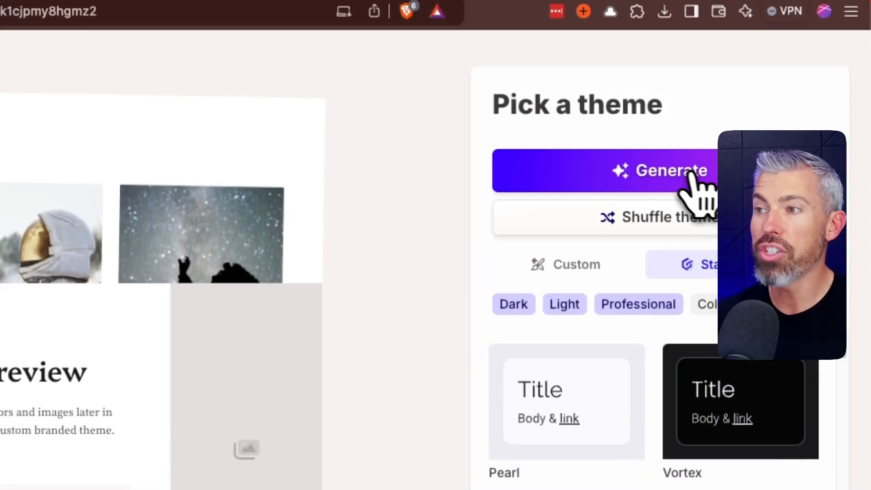
click(689, 174)
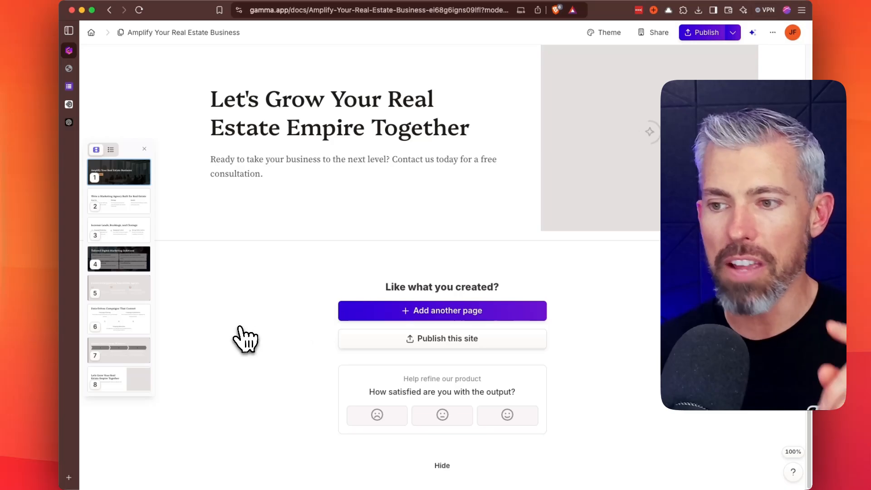
Review the generated "Elevate Your Online Presence" and "Let's Grow Your Real Estate Empire Together" sections
scroll(274, 349, up, 5)
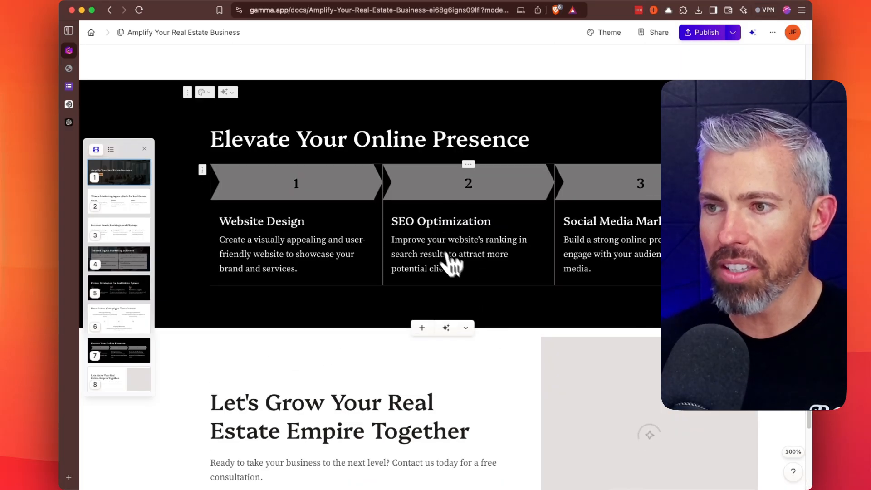
scroll(457, 354, down, 3)
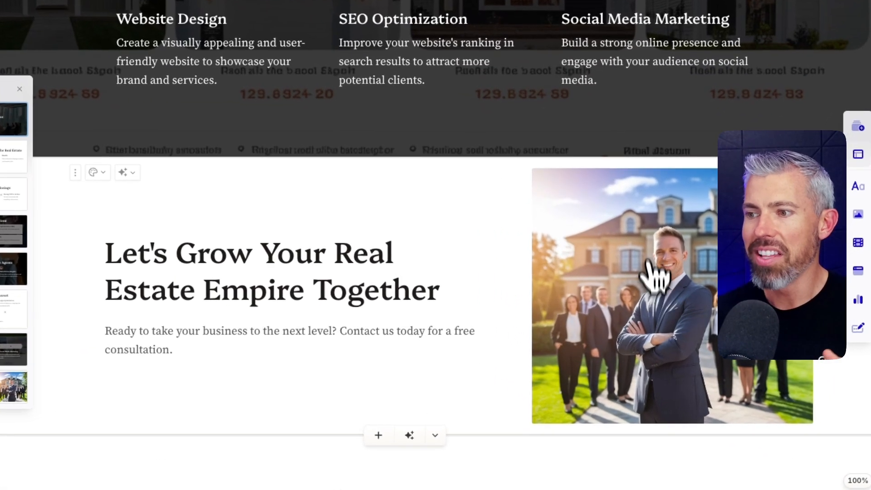
scroll(634, 317, up, 5)
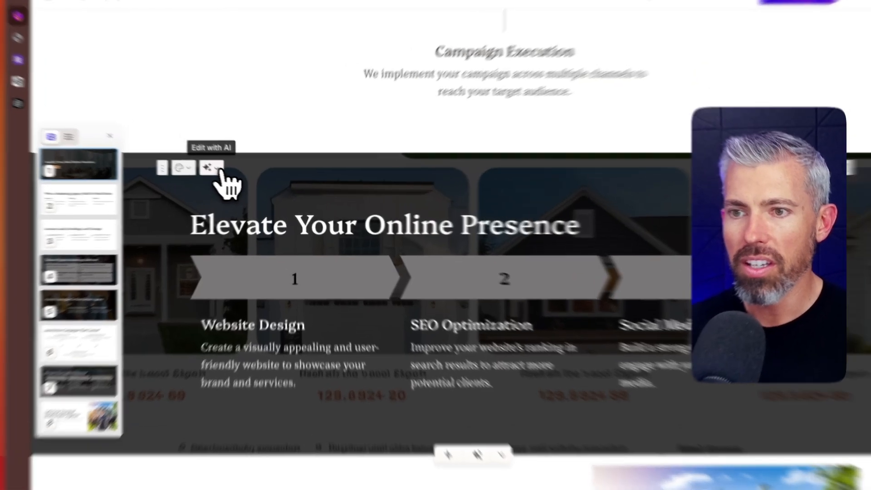
Look through the AI editing options for the "Elevate Your Online Presence" section and dismiss them
click(226, 175)
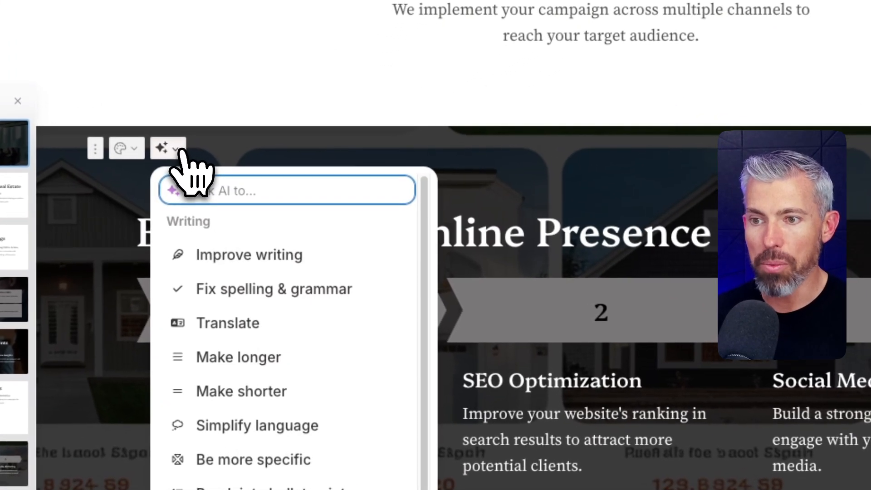
scroll(233, 360, down, 4)
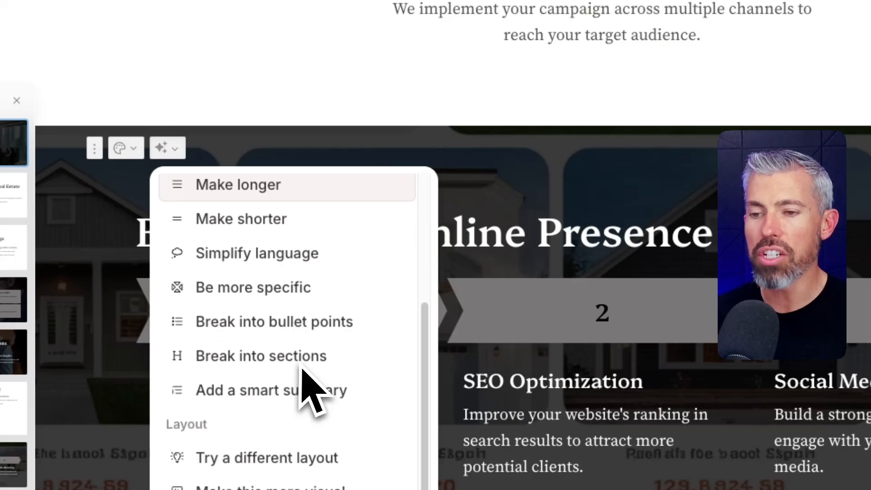
click(547, 91)
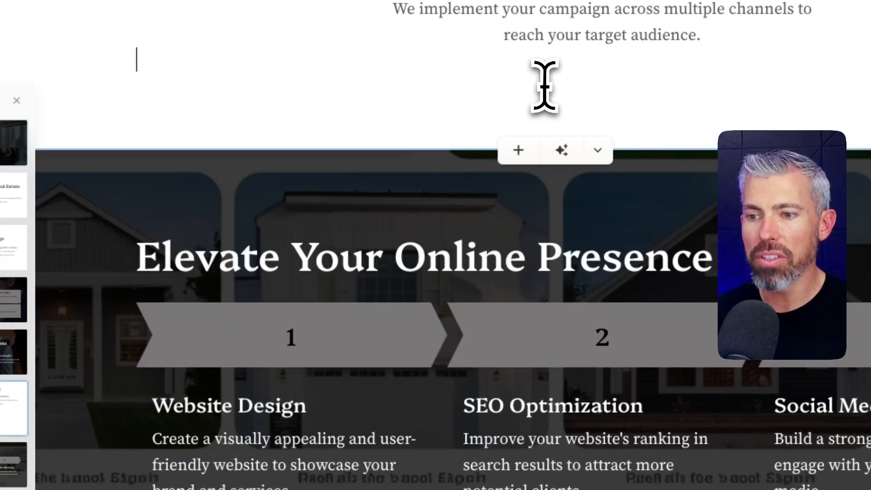
Publish the landing page and open the live site
scroll(567, 182, down, 10)
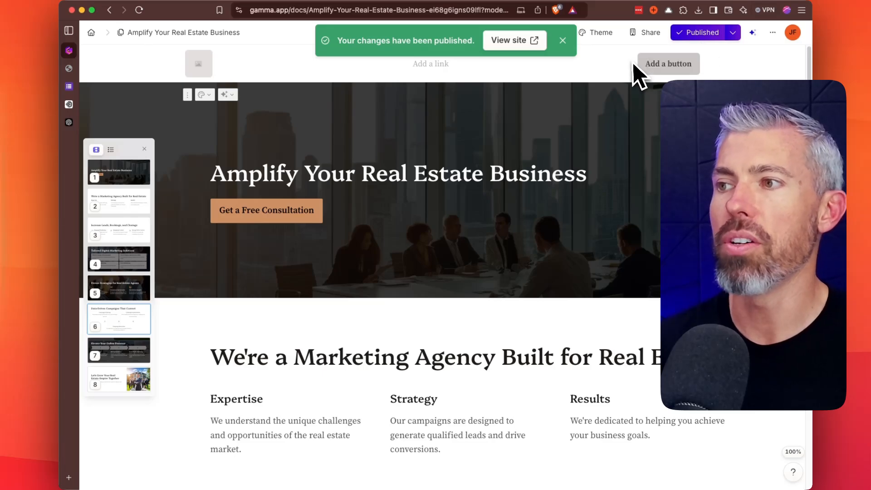
click(512, 42)
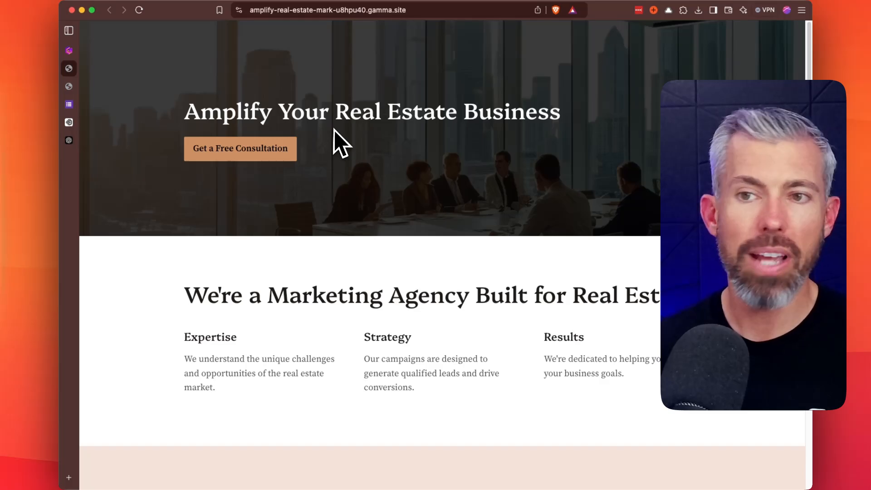
Read through the published landing page from the hero section to the closing consultation section
scroll(406, 213, down, 10)
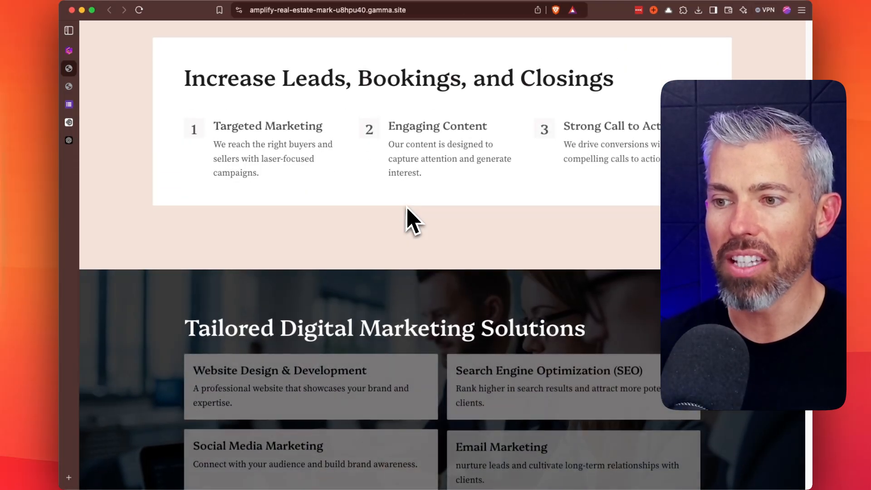
scroll(397, 304, down, 5)
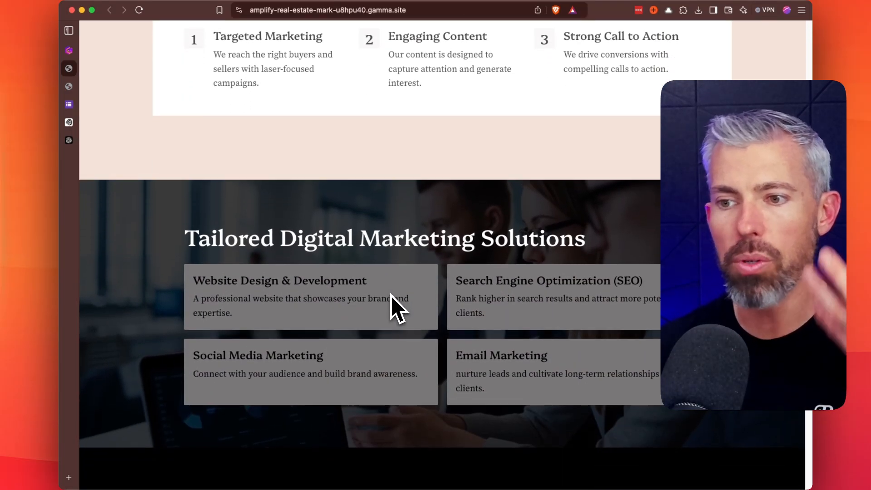
scroll(391, 294, down, 4)
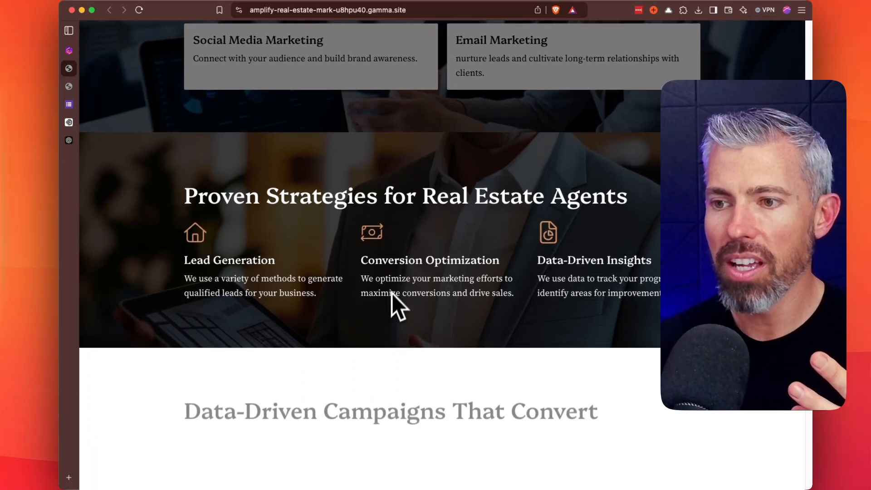
scroll(390, 301, down, 2)
scroll(391, 303, down, 4)
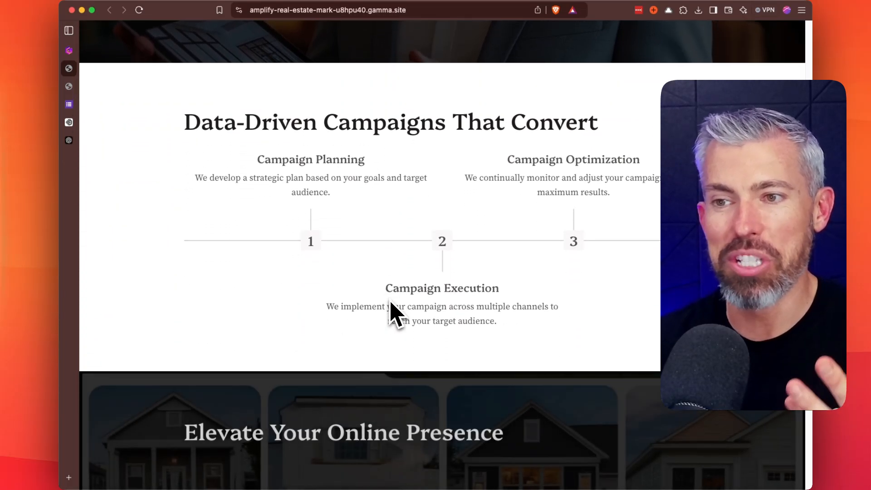
scroll(390, 302, down, 5)
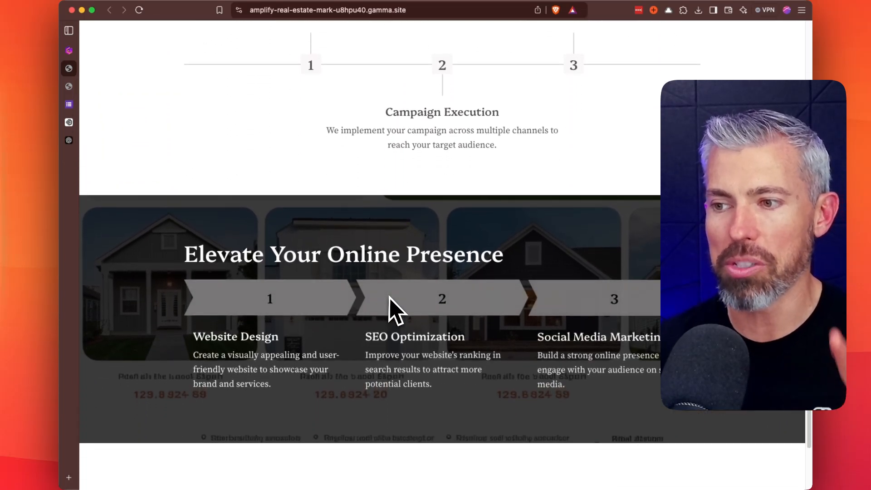
scroll(389, 299, down, 3)
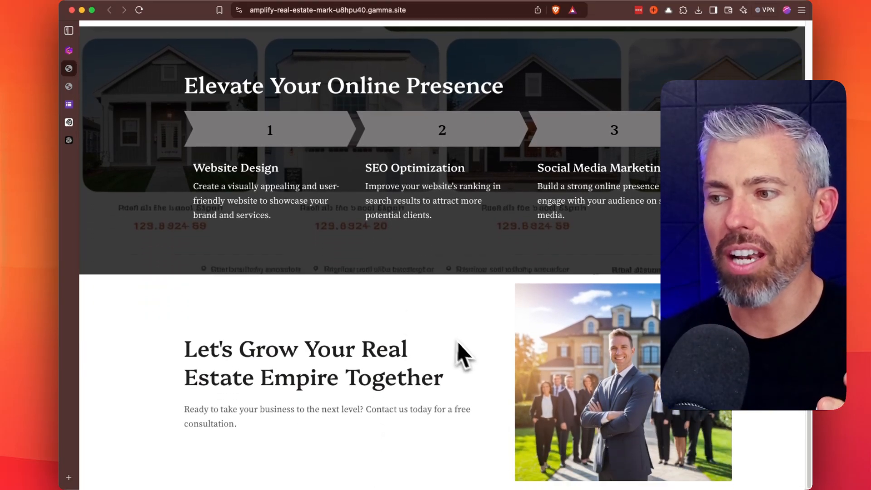
Return to the published page's hero and examine the wording of each section heading down to "Elevate Your Online Presence"
scroll(448, 380, up, 20)
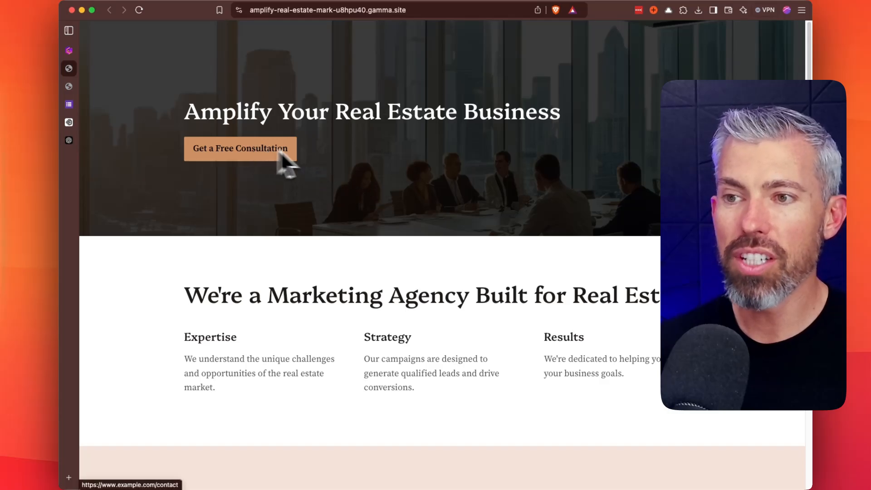
scroll(391, 181, down, 5)
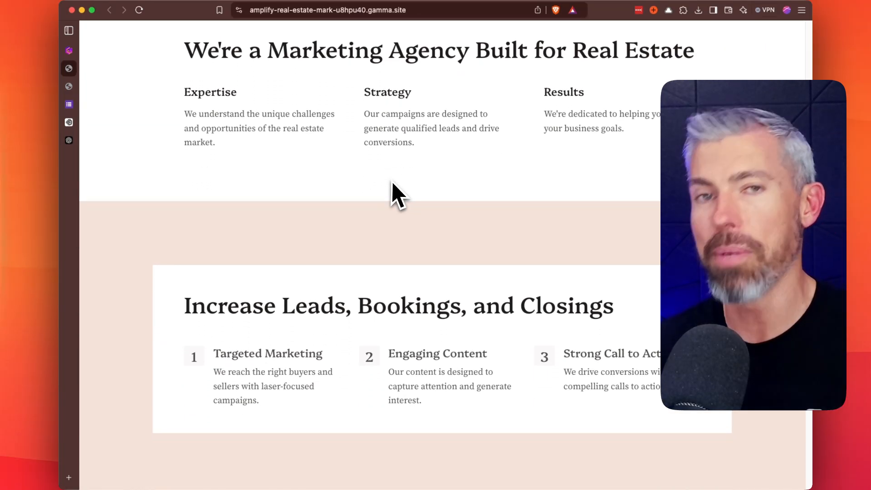
scroll(392, 184, down, 2)
scroll(392, 187, down, 6)
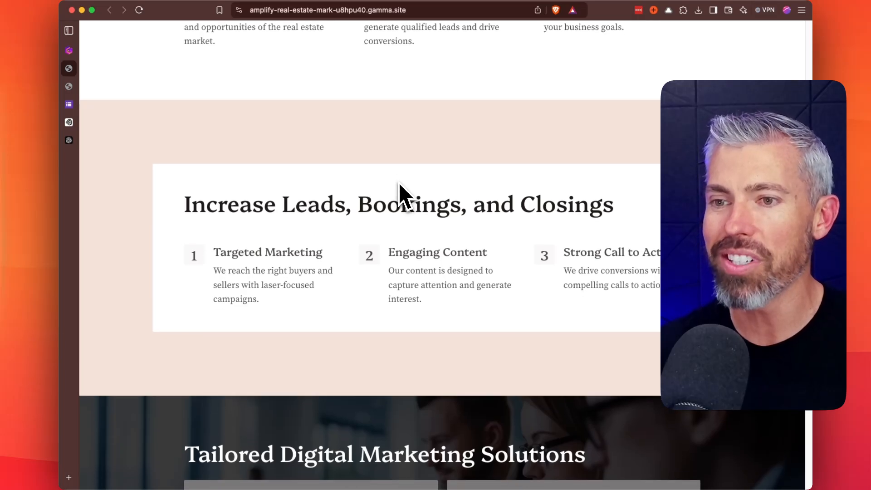
scroll(393, 227, down, 2)
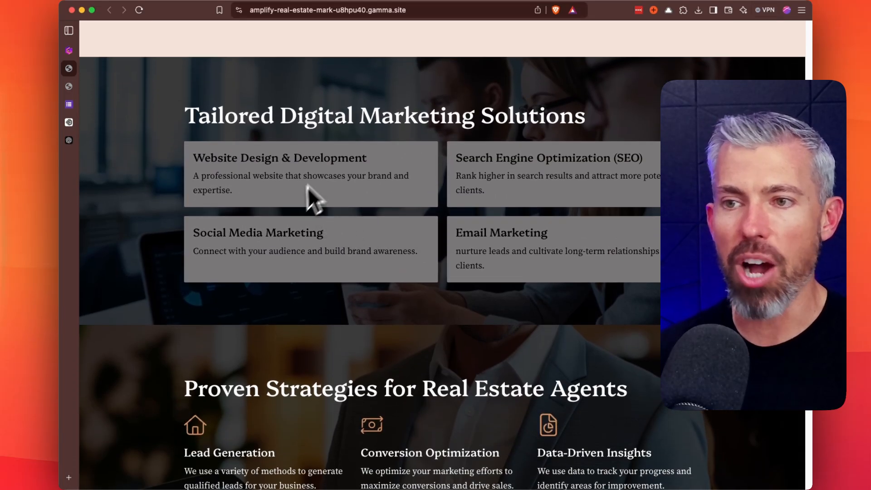
drag(261, 116, 584, 119)
click(468, 143)
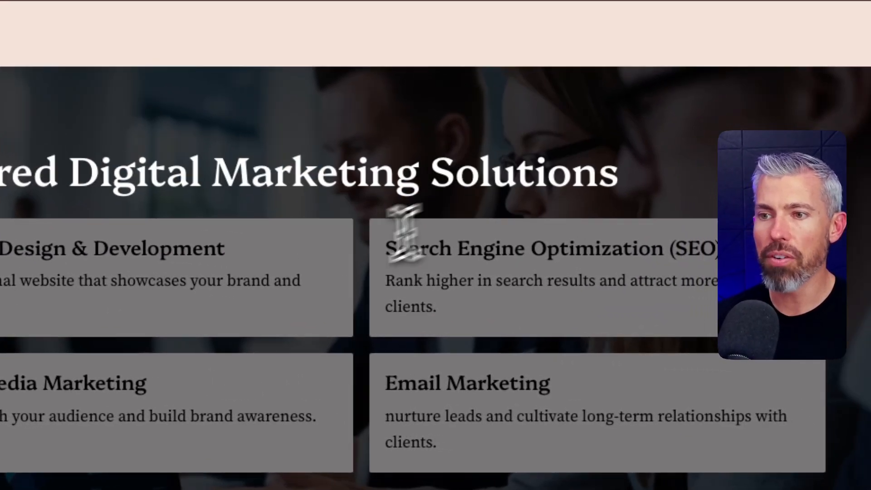
scroll(345, 291, down, 5)
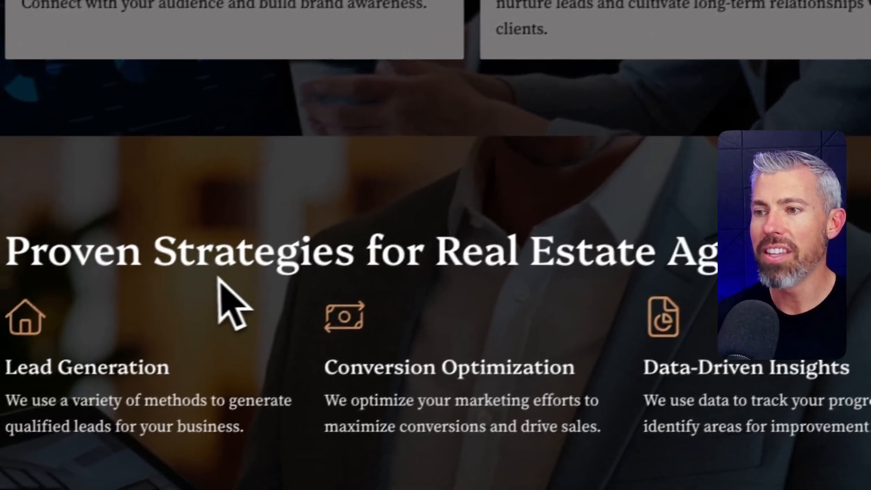
drag(217, 278, 522, 285)
click(526, 294)
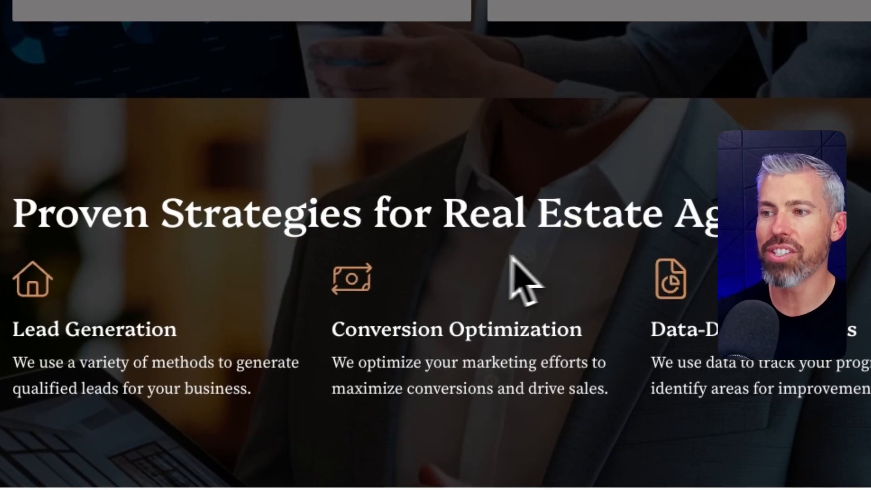
scroll(526, 294, down, 10)
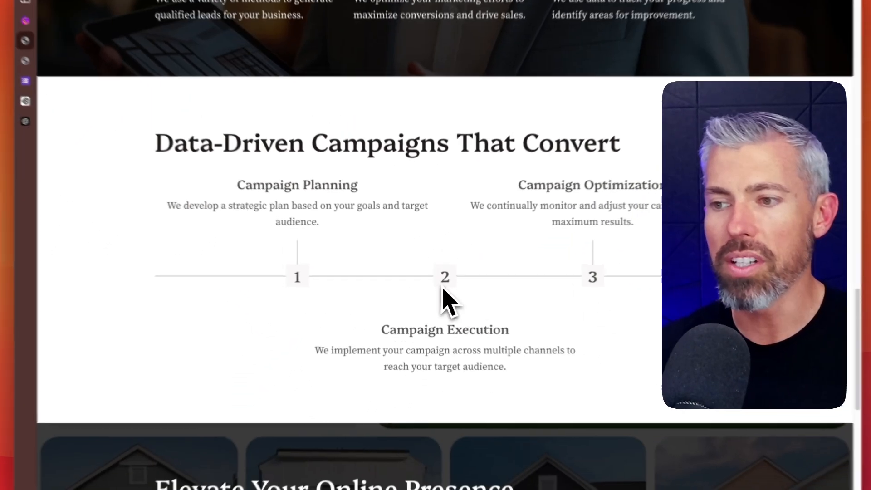
scroll(497, 358, down, 5)
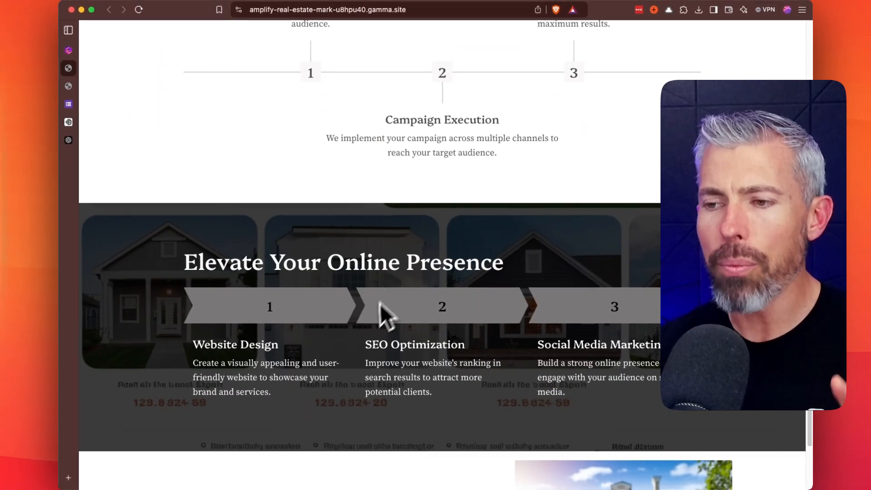
Return from the published site to the page editor and open the header's logo placeholder for AI image generation
scroll(383, 316, down, 4)
scroll(462, 359, up, 15)
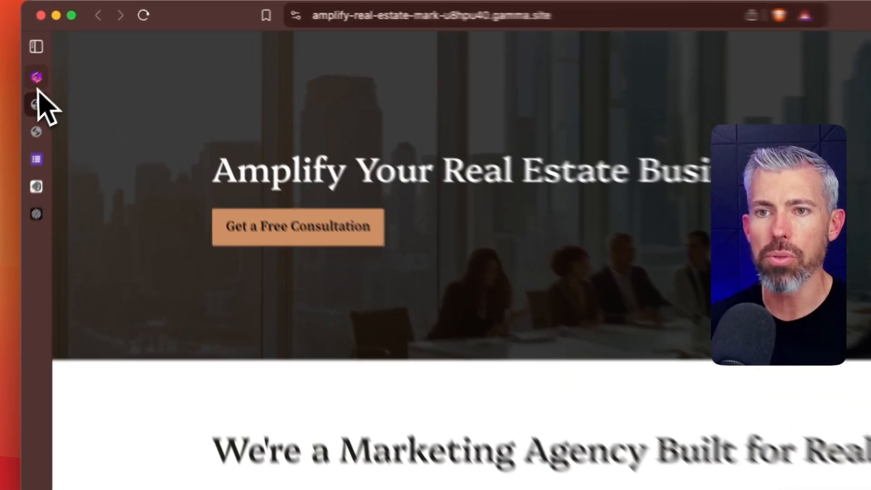
click(69, 52)
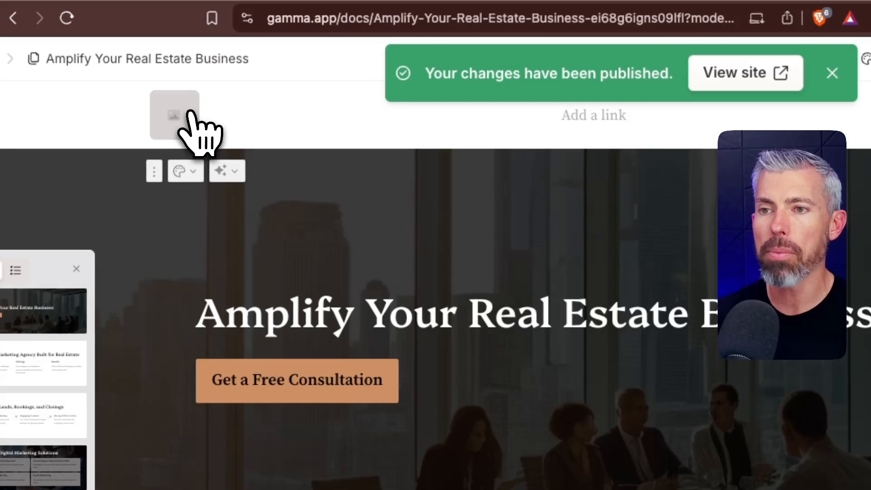
click(189, 114)
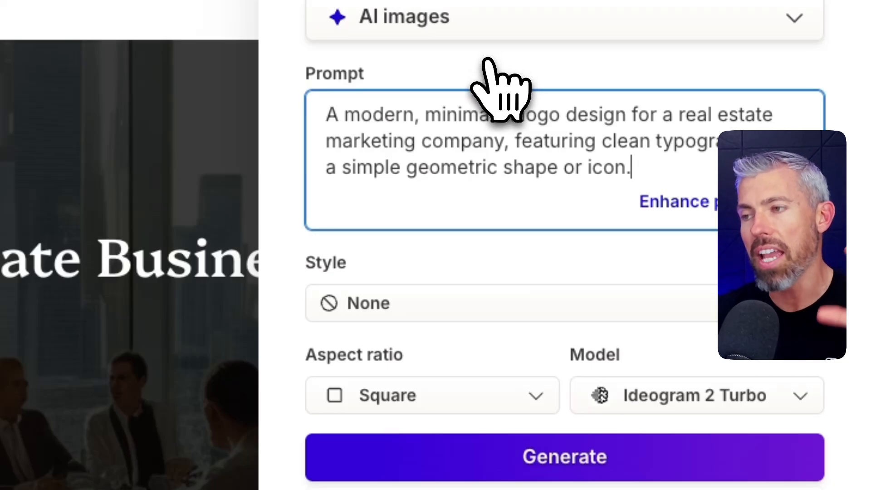
Look through the available image sources for the logo and review the AI image prompt
click(472, 20)
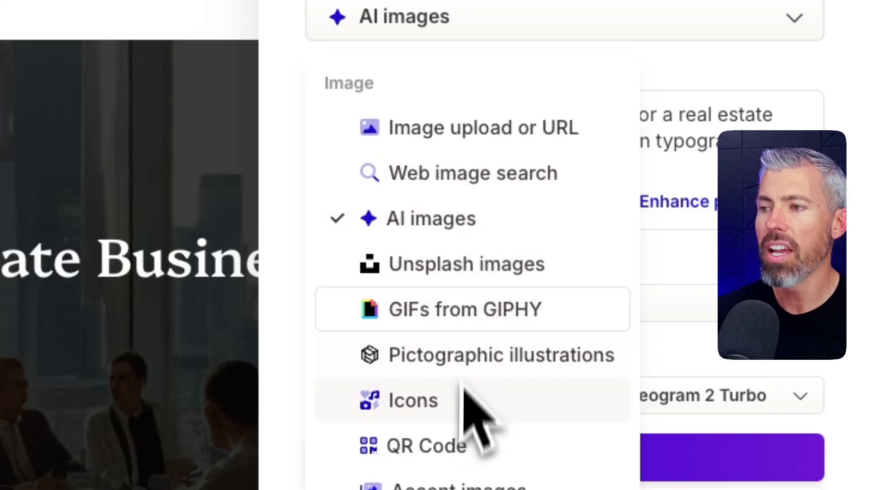
click(638, 179)
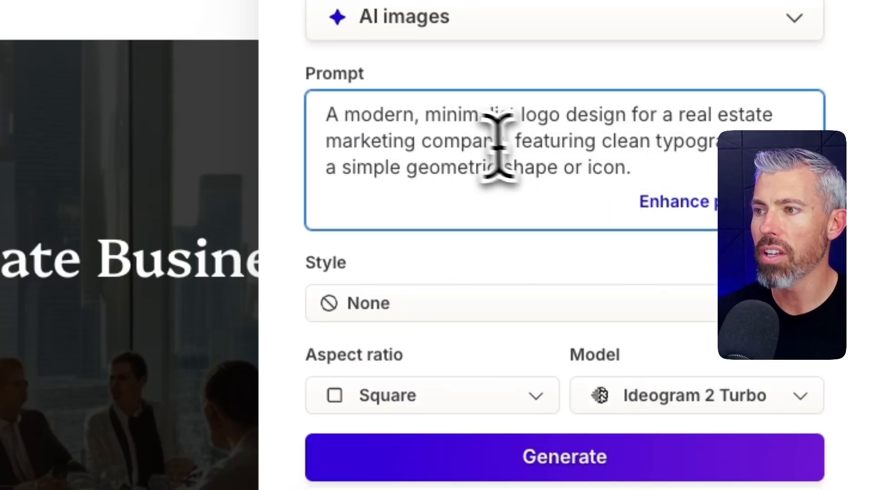
drag(327, 116, 391, 111)
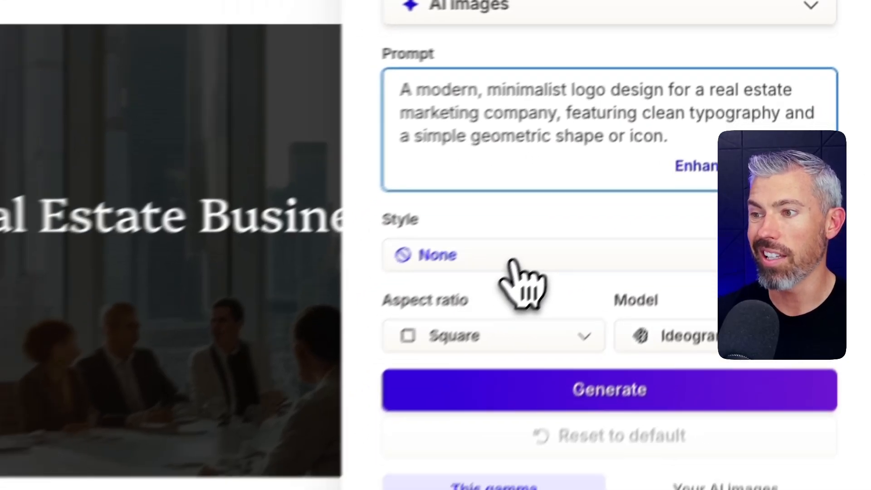
Look through the image styles, try Theme (Chisel) for the logo, and set the style back to None
click(455, 308)
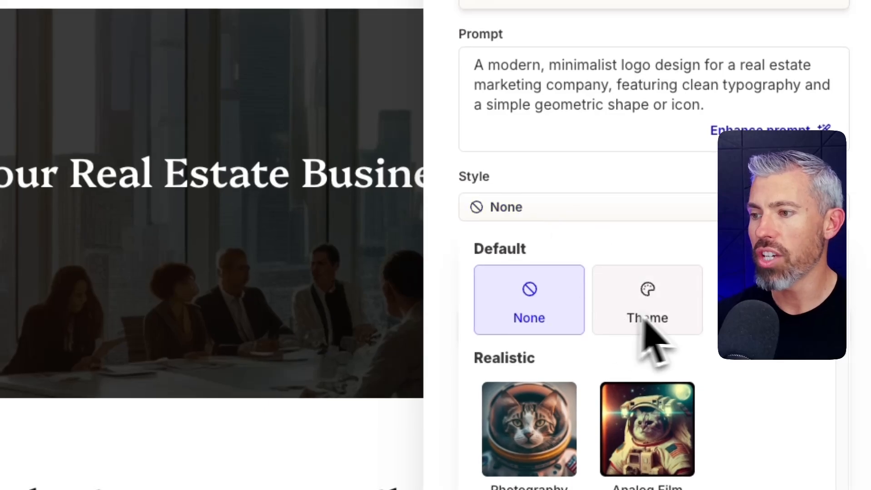
scroll(596, 385, down, 6)
scroll(594, 378, up, 5)
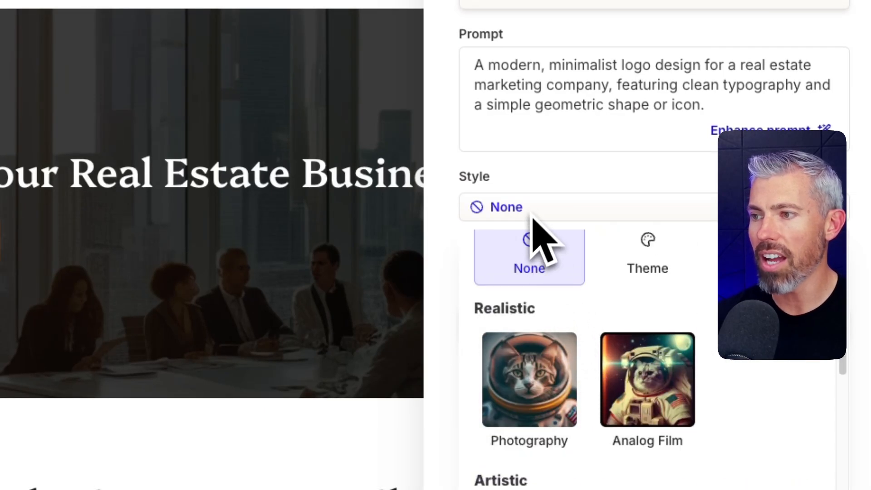
click(648, 249)
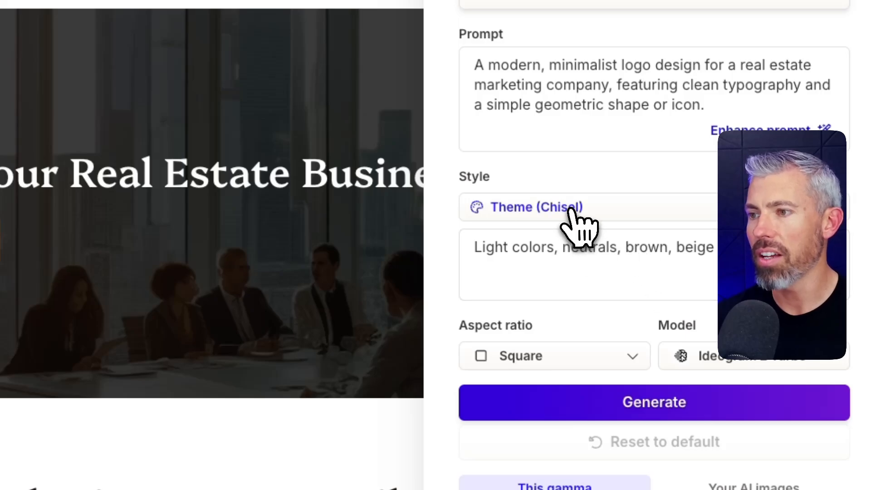
click(575, 213)
click(690, 261)
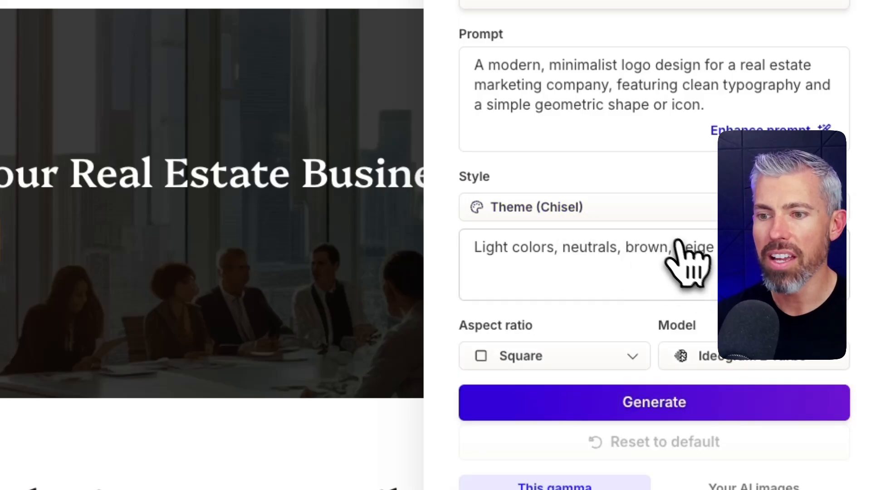
click(605, 214)
click(544, 292)
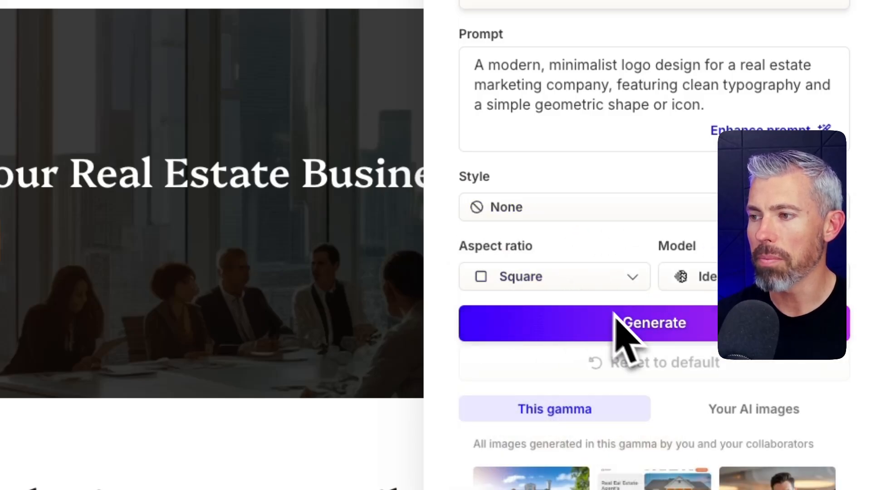
Set the logo image's aspect ratio to Landscape
click(589, 283)
click(569, 391)
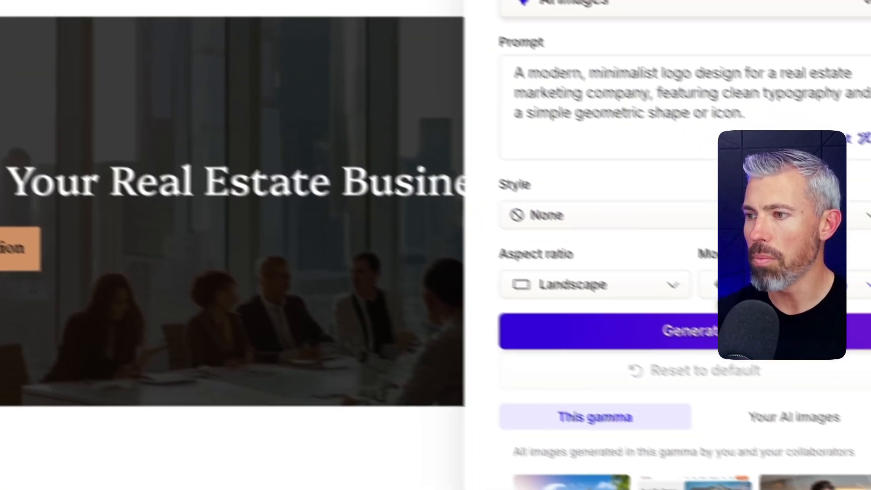
Compare the basic, advanced and premium image models by example and description, and keep Ideogram 2 Turbo
click(681, 259)
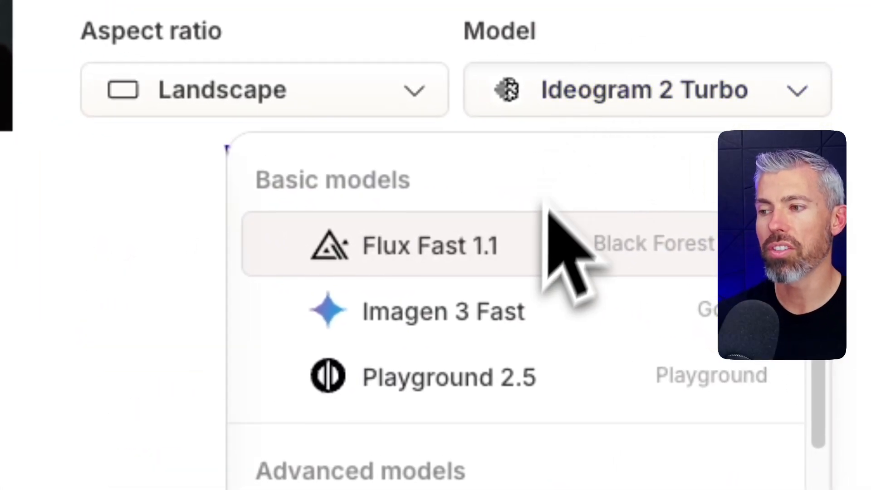
mouse_move(534, 245)
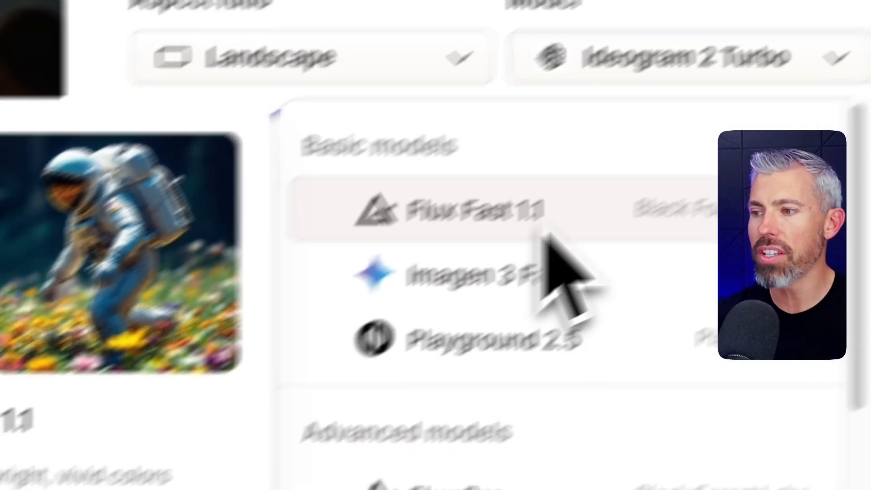
mouse_move(481, 308)
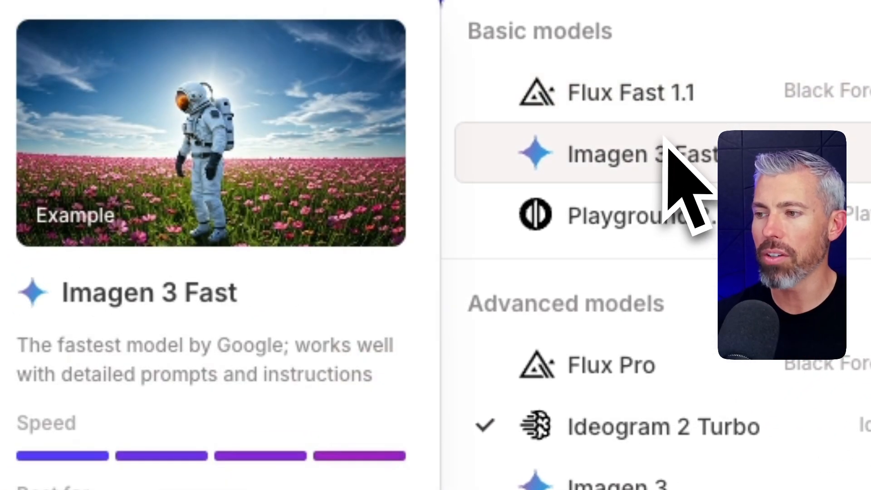
mouse_move(680, 103)
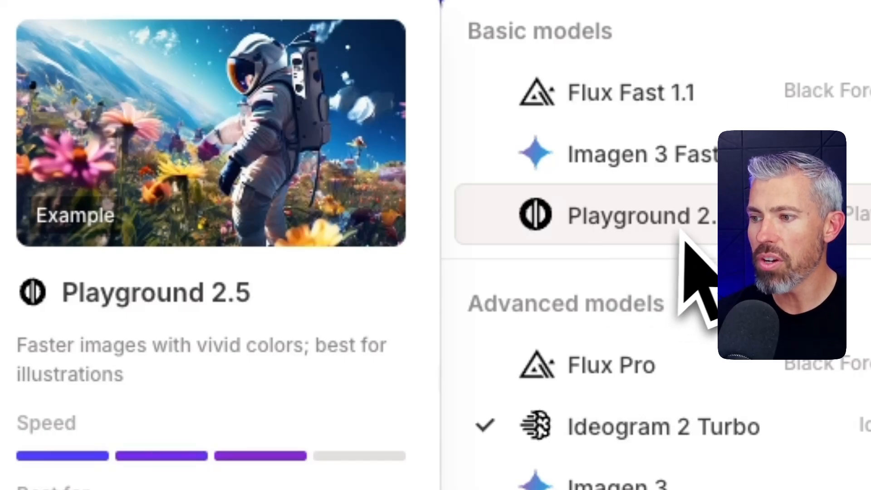
scroll(660, 291, down, 5)
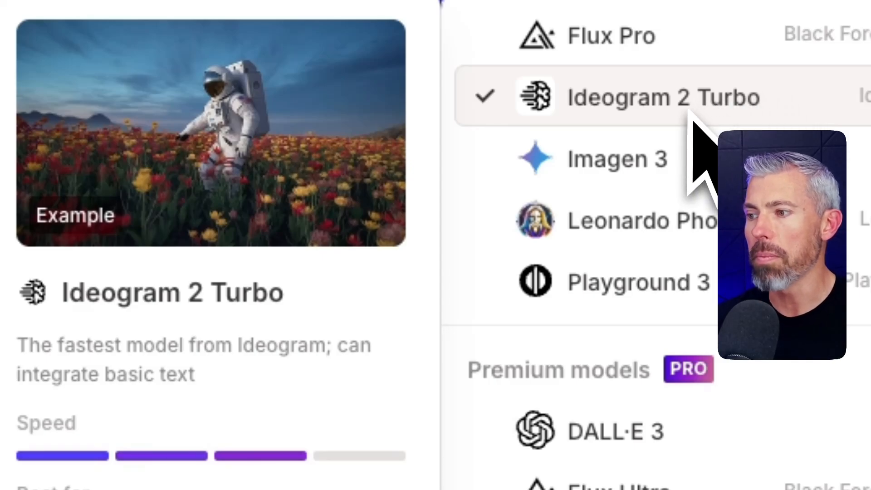
scroll(685, 272, down, 1)
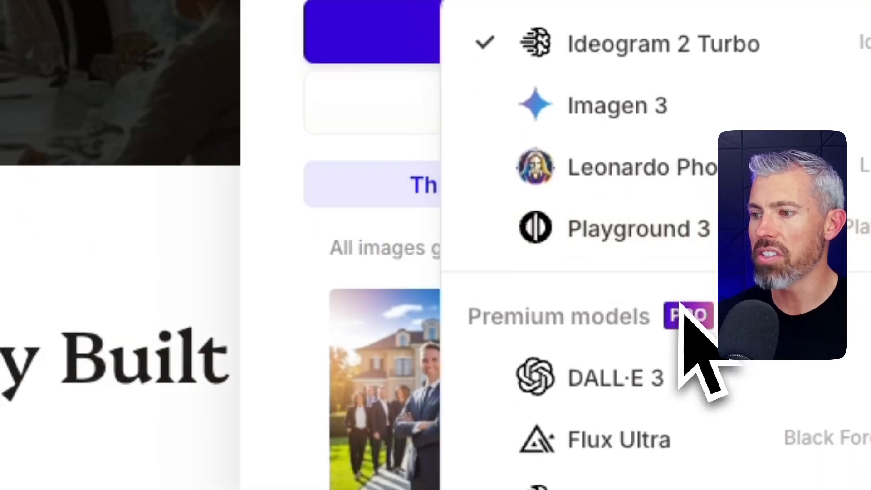
scroll(743, 394, up, 1)
click(669, 107)
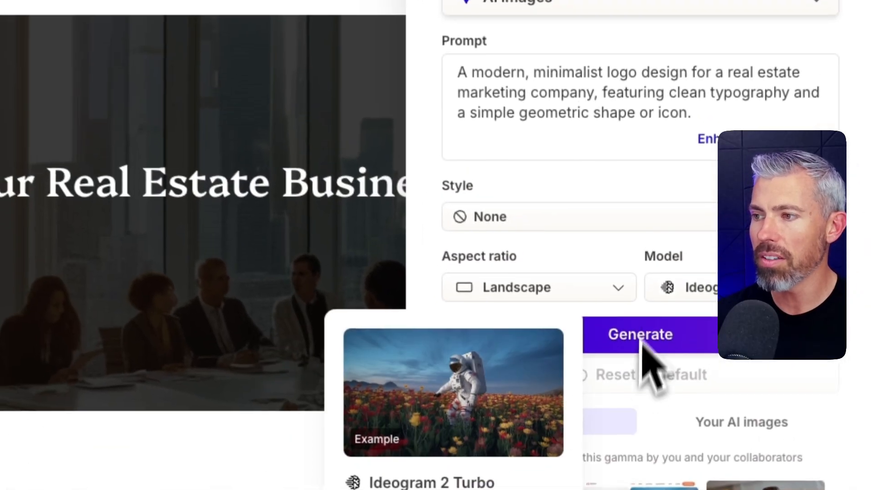
Generate logo images with the current prompt, preview the variants, and select the black RealtyMasters logo for the header
click(666, 291)
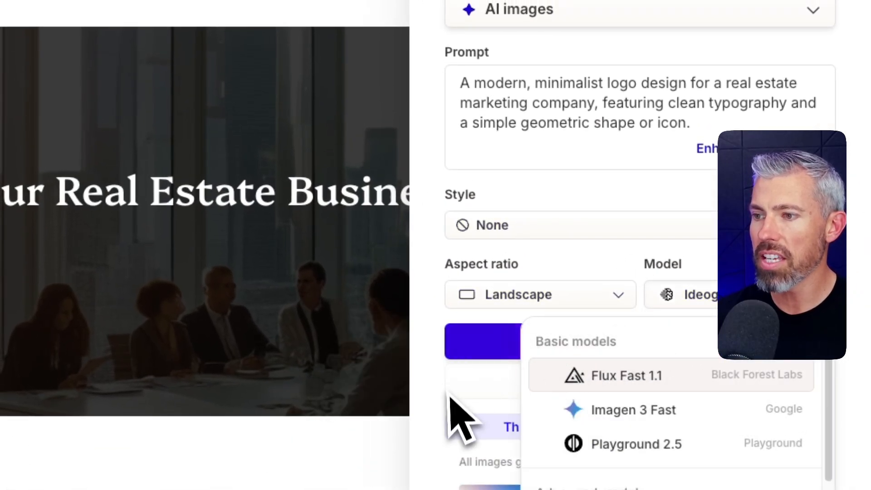
click(453, 395)
click(542, 337)
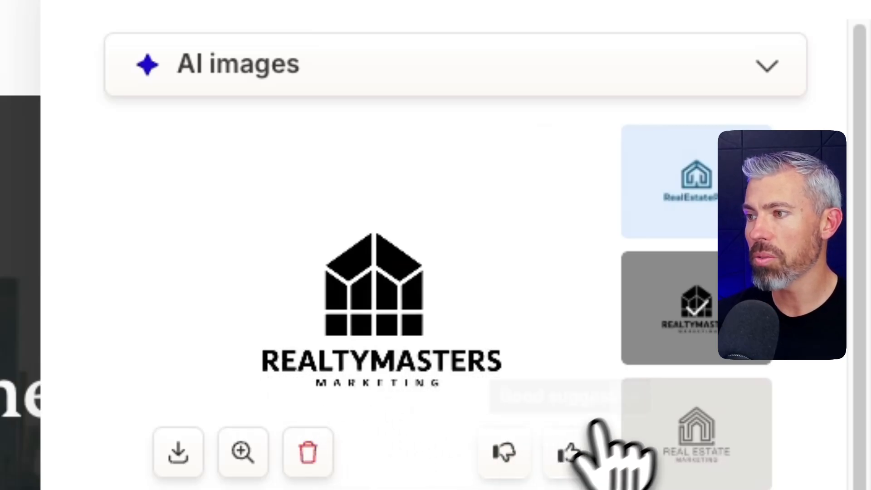
click(696, 460)
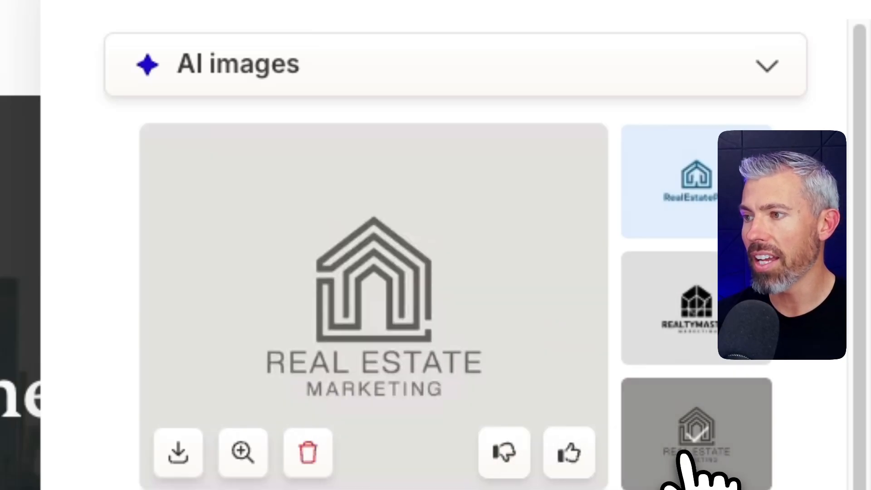
click(687, 195)
click(681, 320)
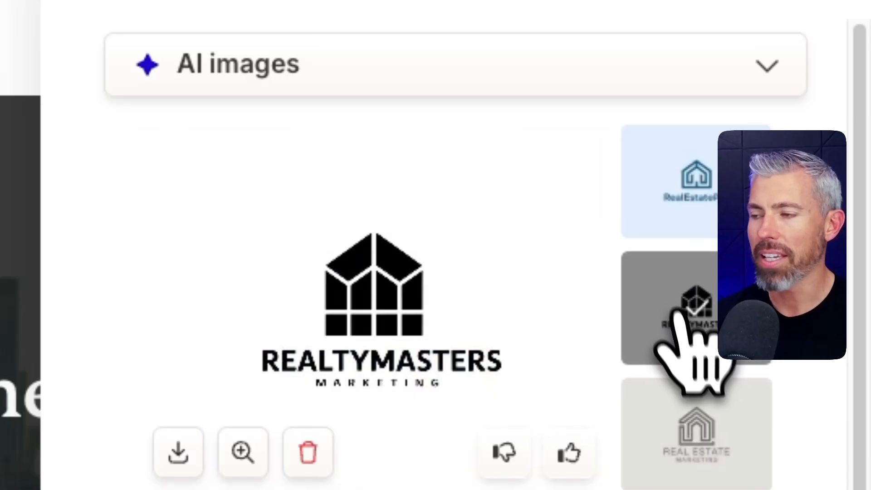
Generate another set of logo images with the same prompt and settings, and look over the page's generated images
scroll(671, 389, down, 10)
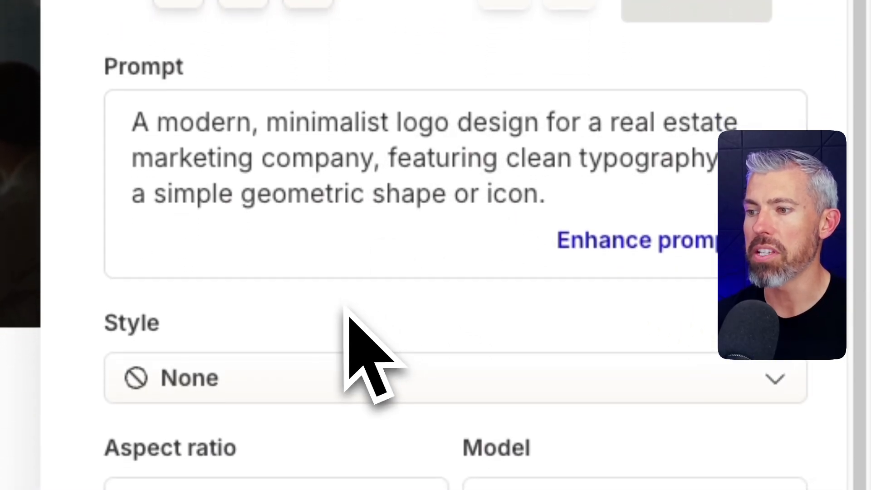
scroll(347, 308, down, 10)
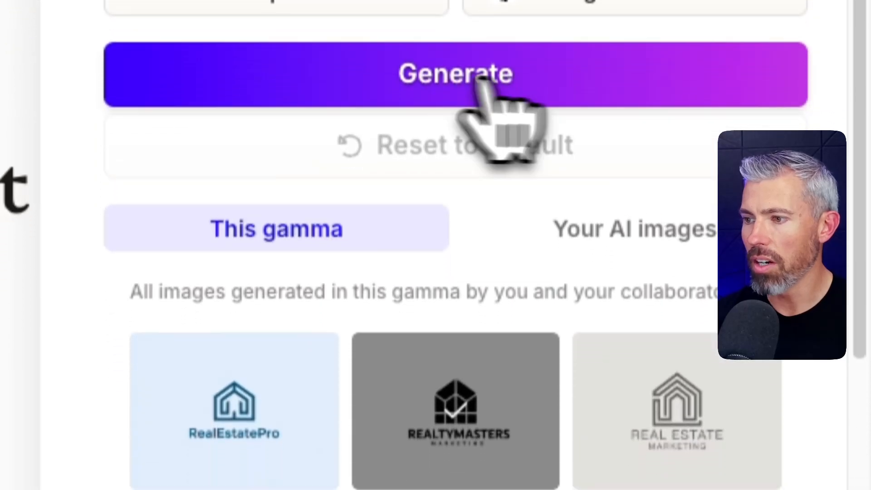
click(474, 57)
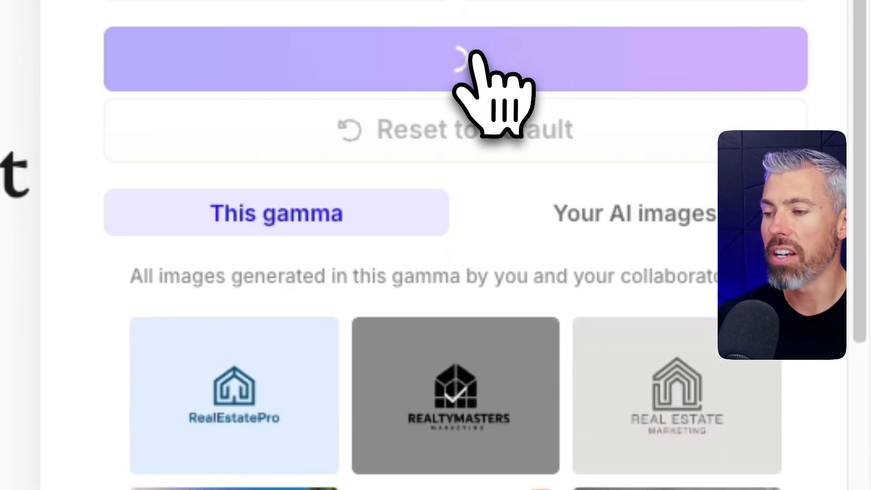
scroll(408, 250, down, 10)
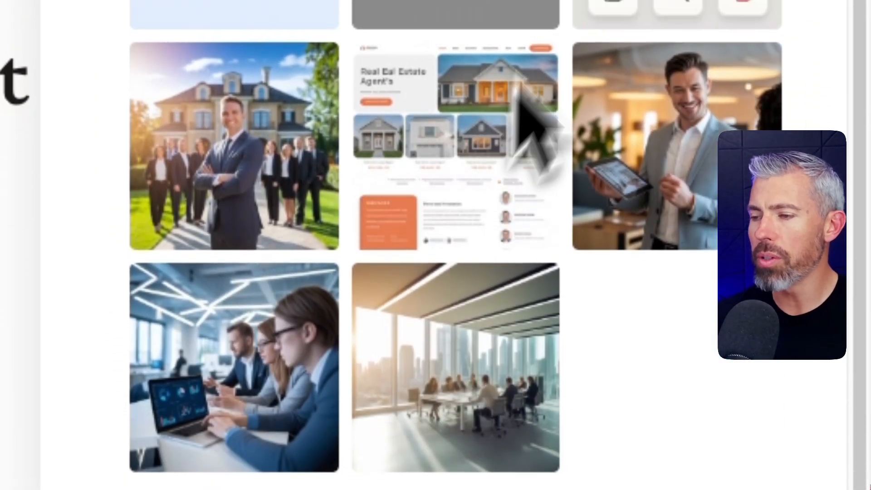
scroll(454, 136, up, 3)
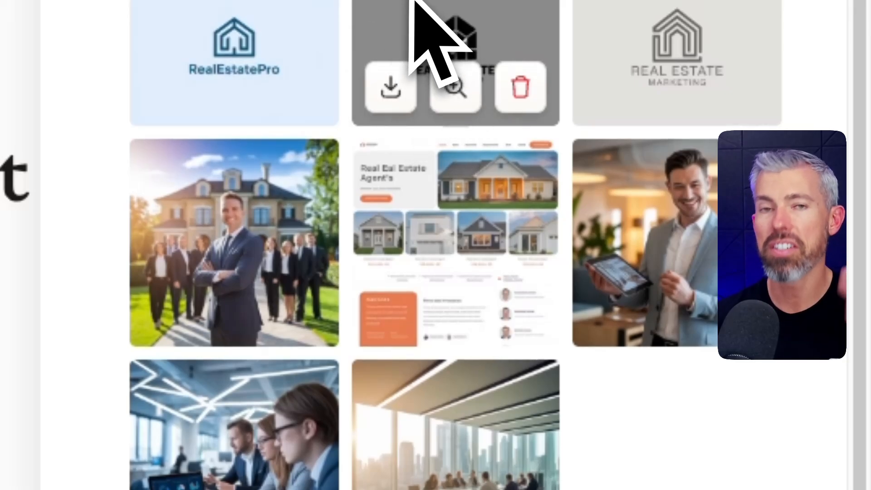
scroll(373, 27, up, 5)
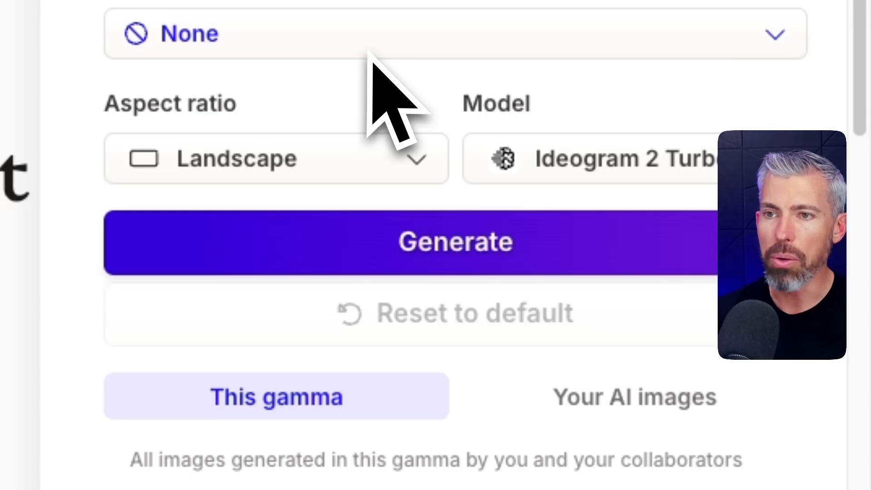
scroll(608, 87, up, 8)
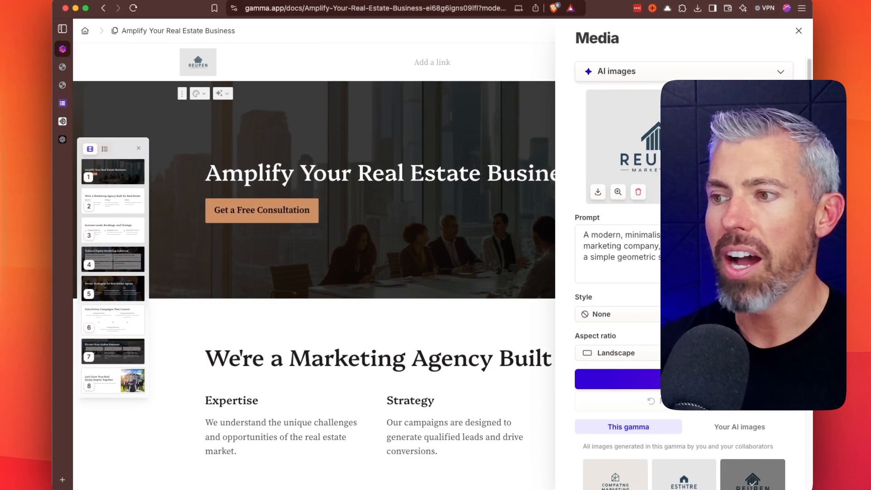
Apply the RealtyMasters logo from the page's generated images to the header and close the media settings
scroll(660, 353, down, 4)
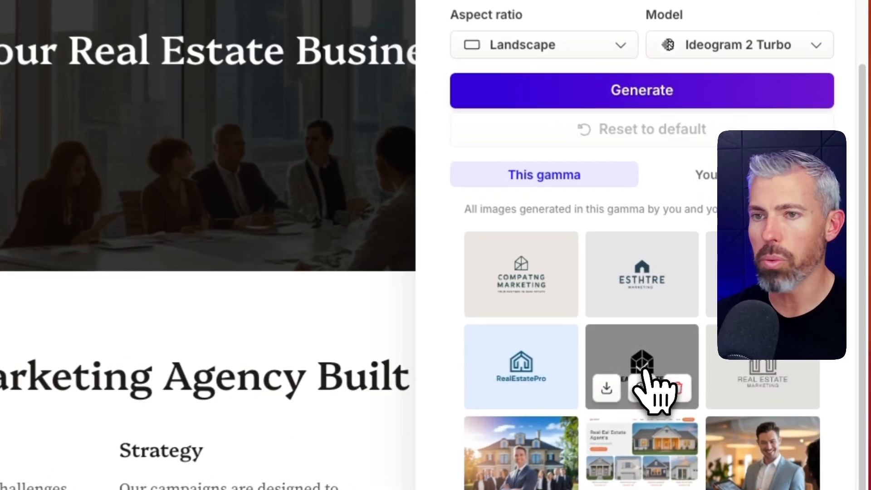
click(618, 328)
scroll(501, 209, up, 6)
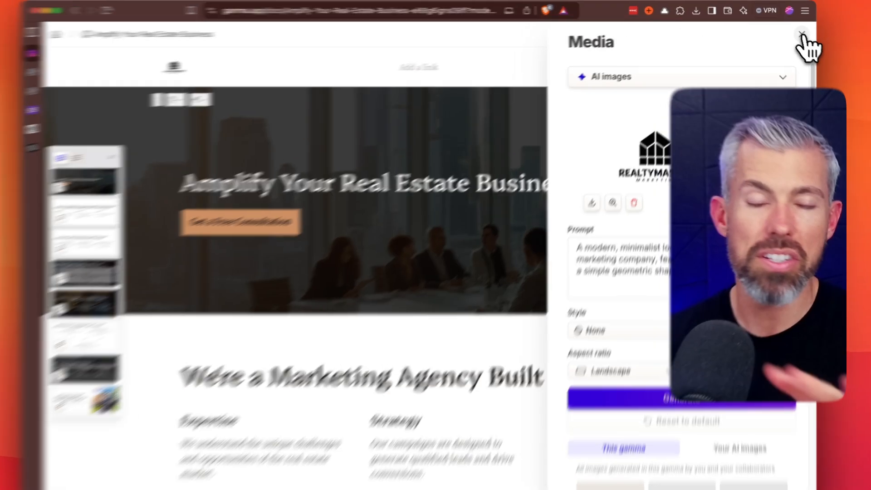
click(798, 33)
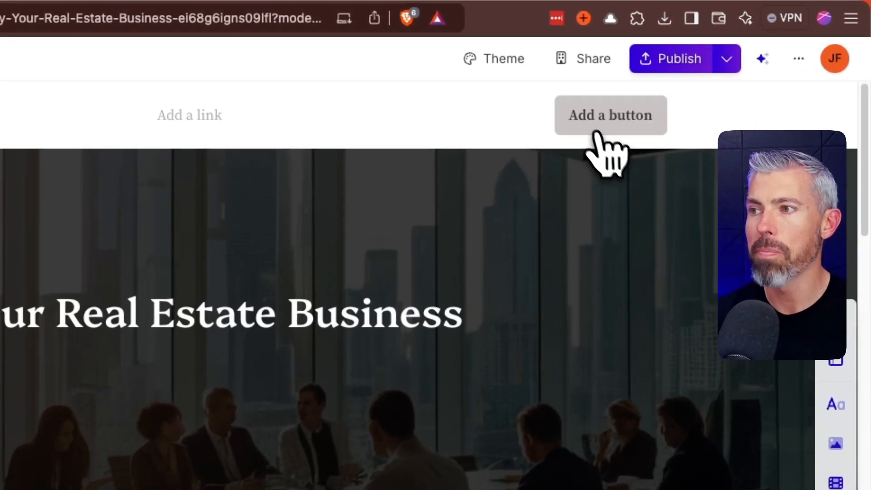
Add a header button linked to the Amplify Your Real Estate Business card and keep its filled style and default colour
click(618, 121)
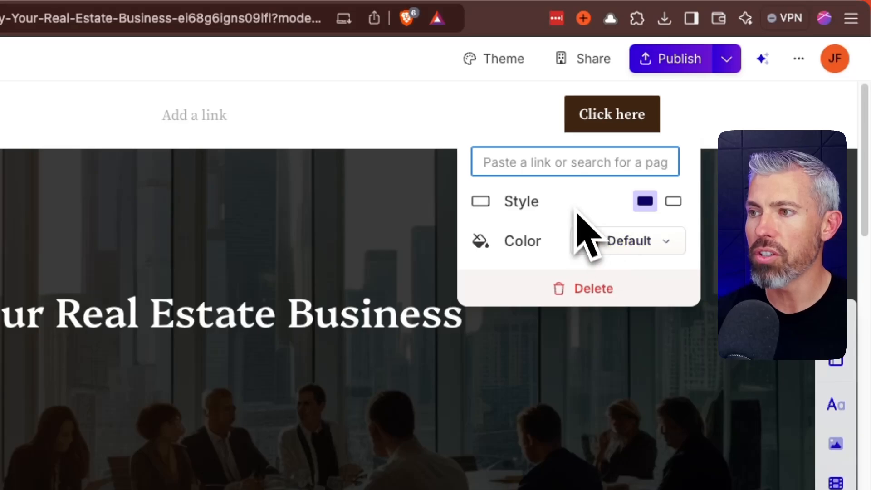
click(567, 164)
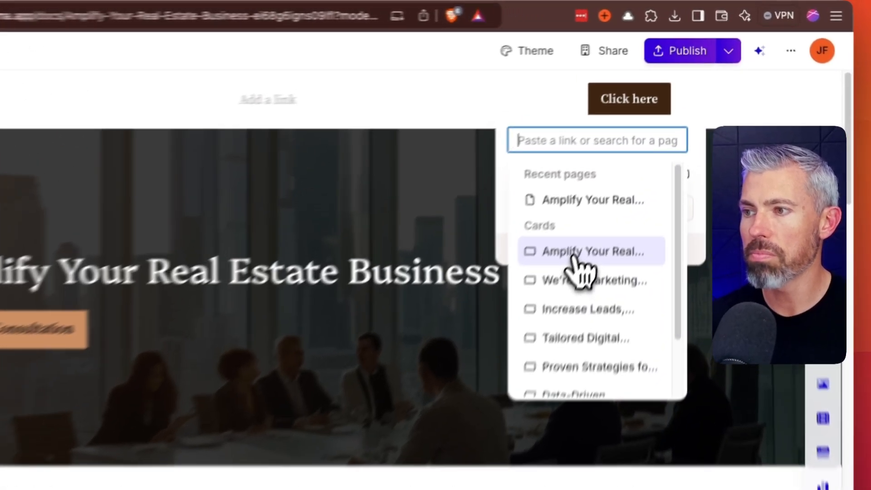
click(632, 164)
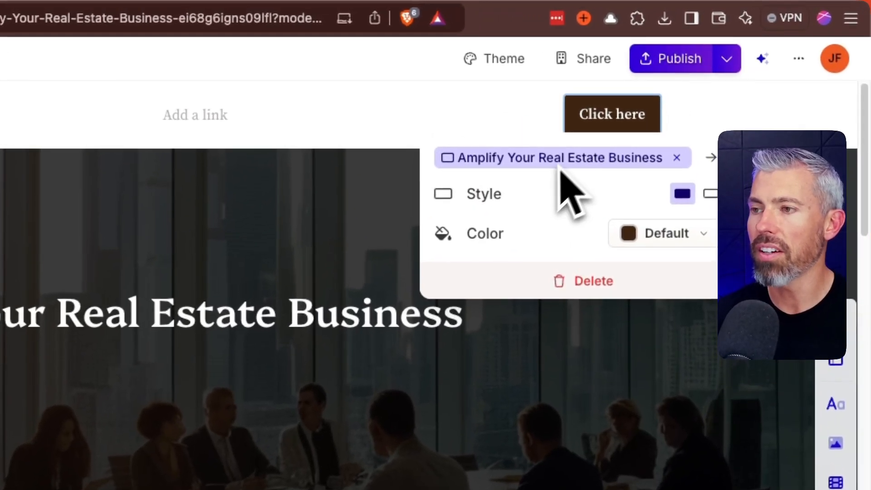
click(709, 195)
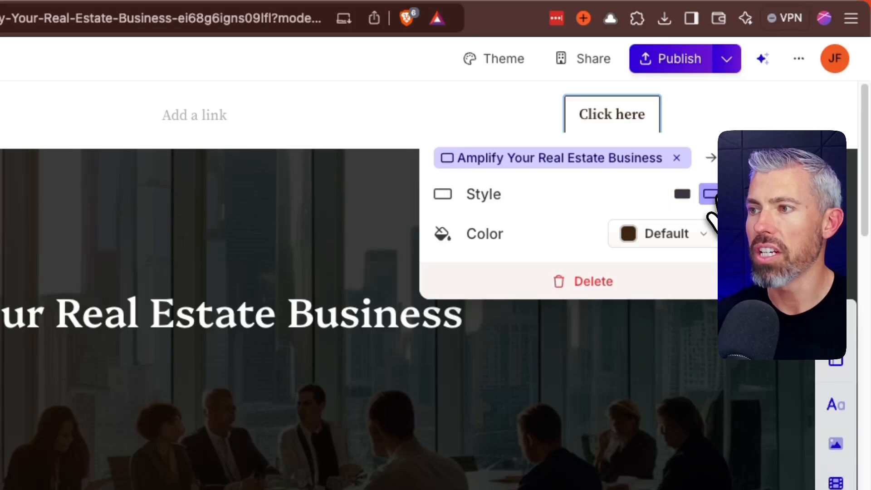
click(685, 195)
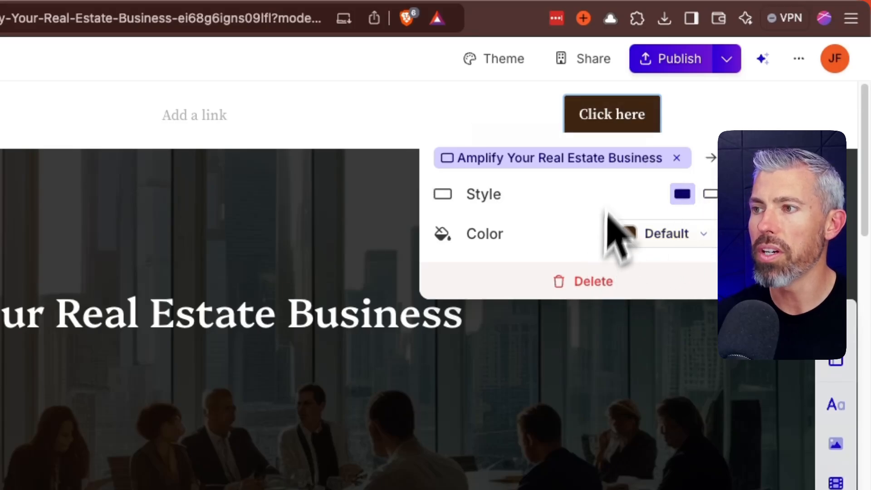
Change the header button's label to "Let's Chat!"
triple_click(606, 114)
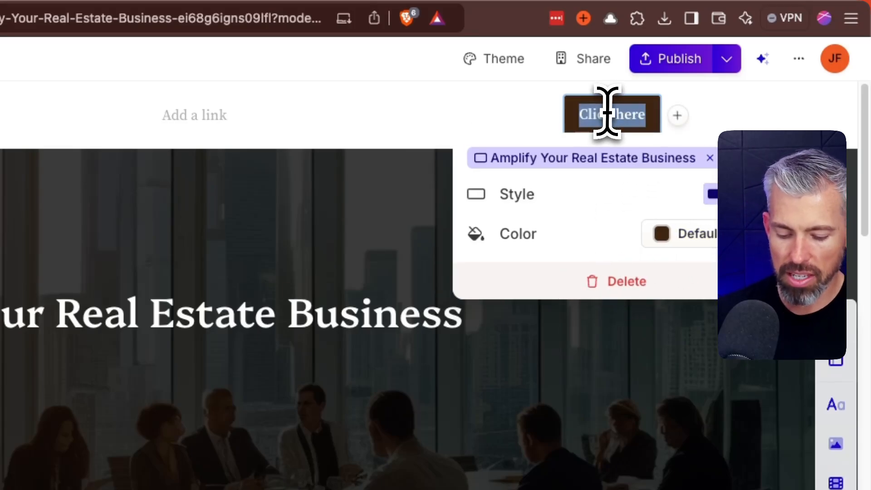
text(Let's CHat)
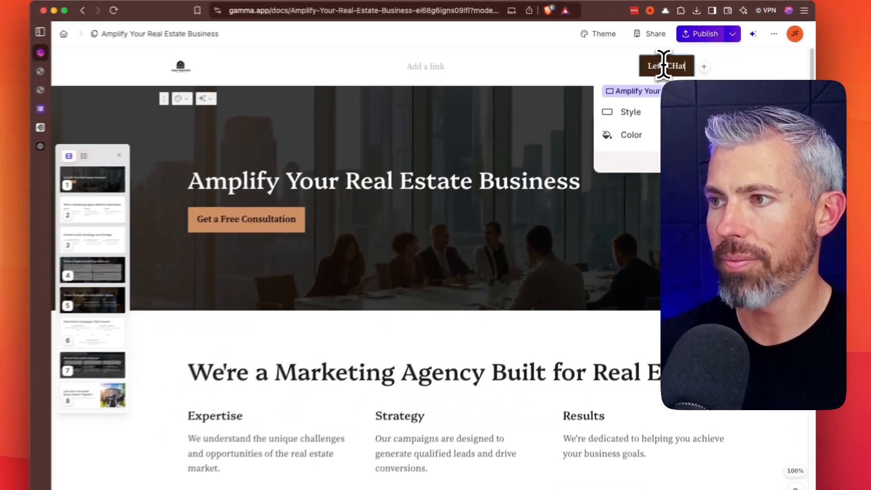
text(!)
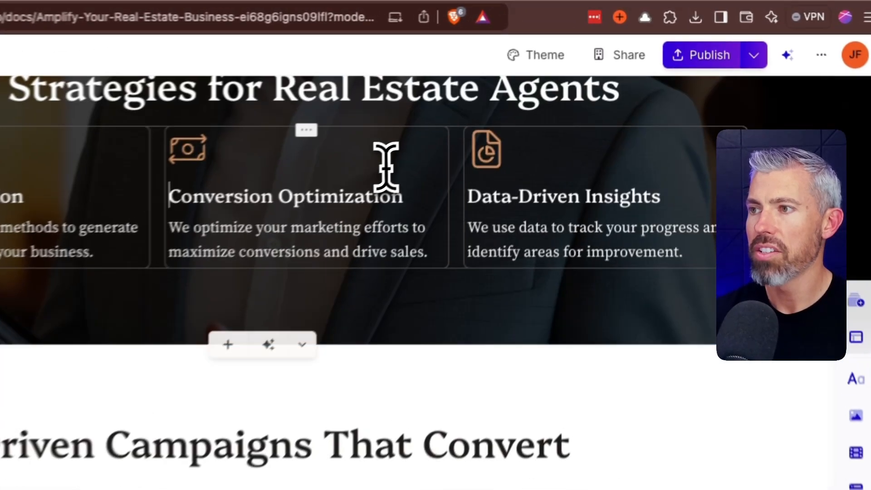
scroll(440, 236, up, 20)
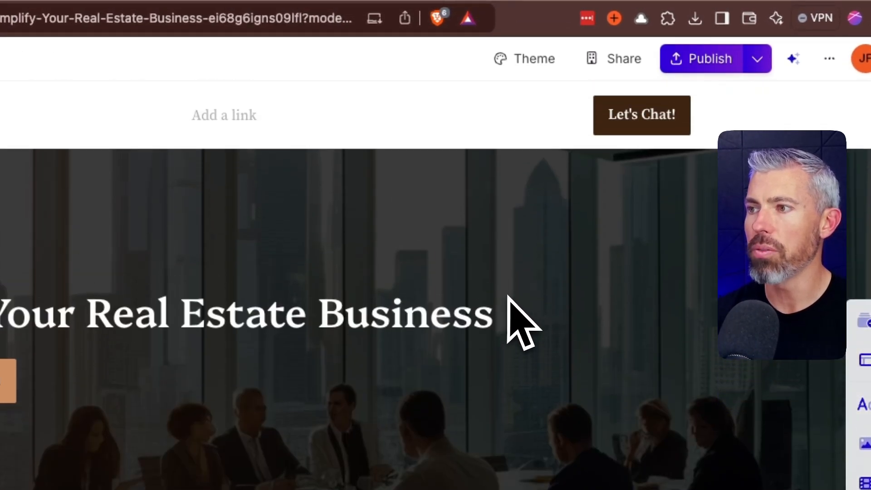
Publish the header changes and review the live page's header and first sections
click(714, 61)
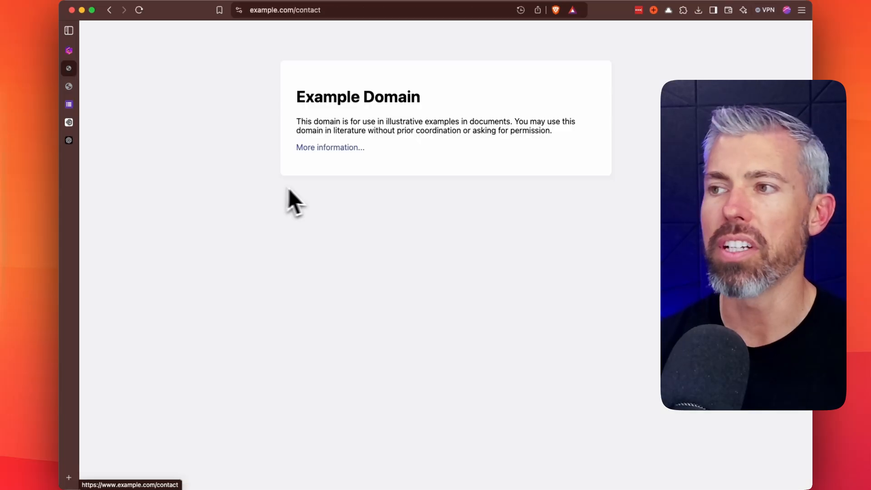
key(super+Left)
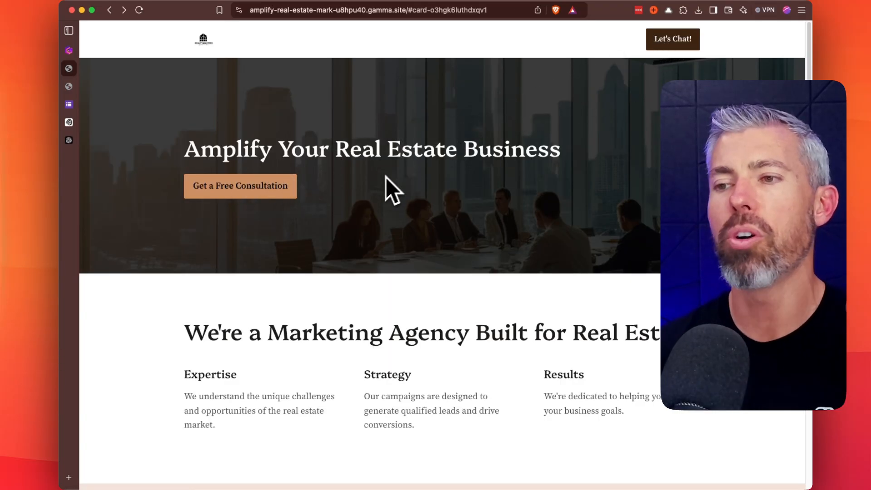
scroll(477, 227, down, 4)
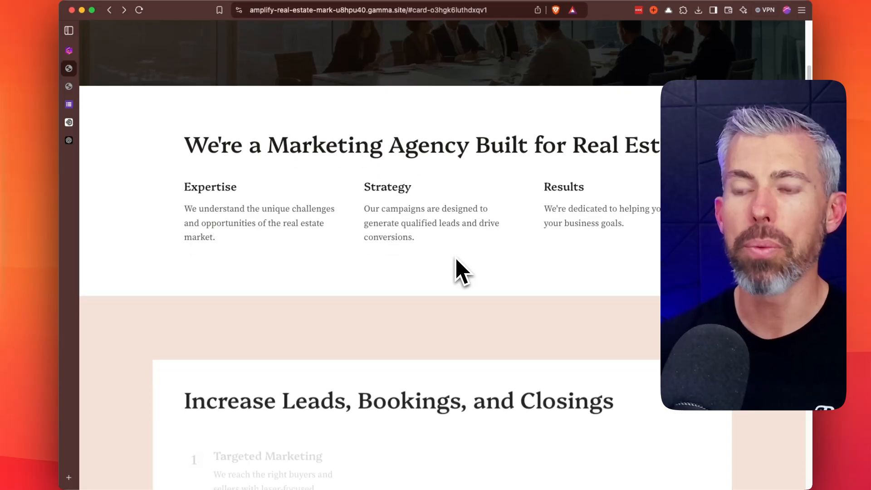
scroll(455, 258, up, 4)
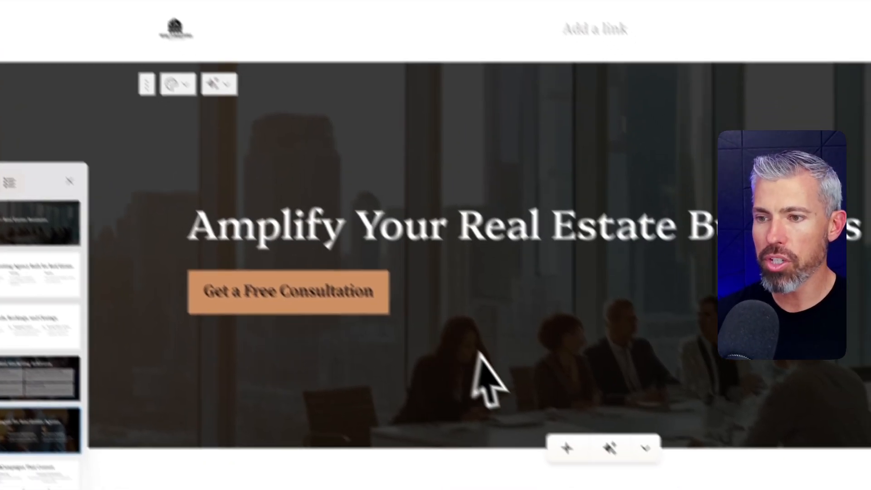
Have the AI make the "We're a Marketing Agency Built for Real Estate" card more visual
scroll(472, 355, down, 8)
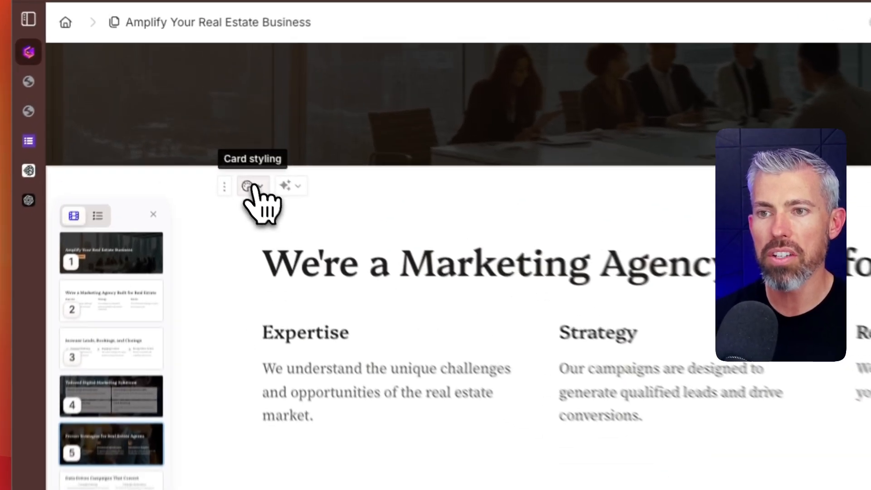
click(202, 132)
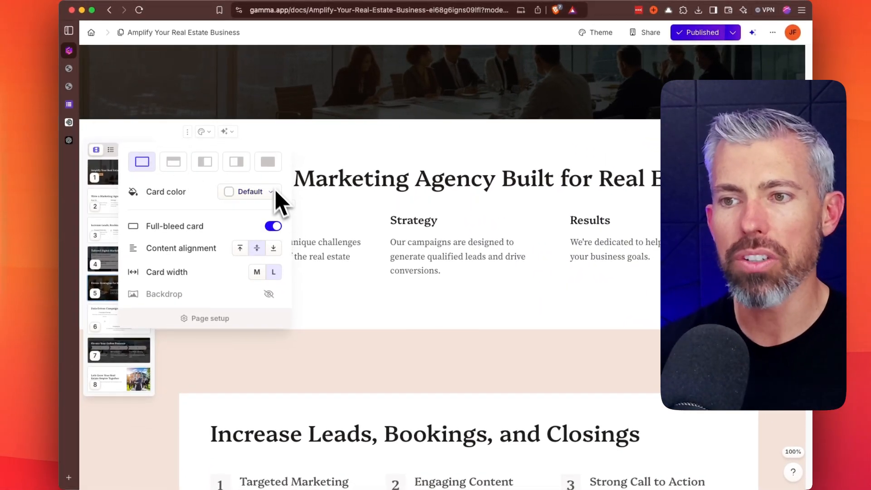
click(225, 131)
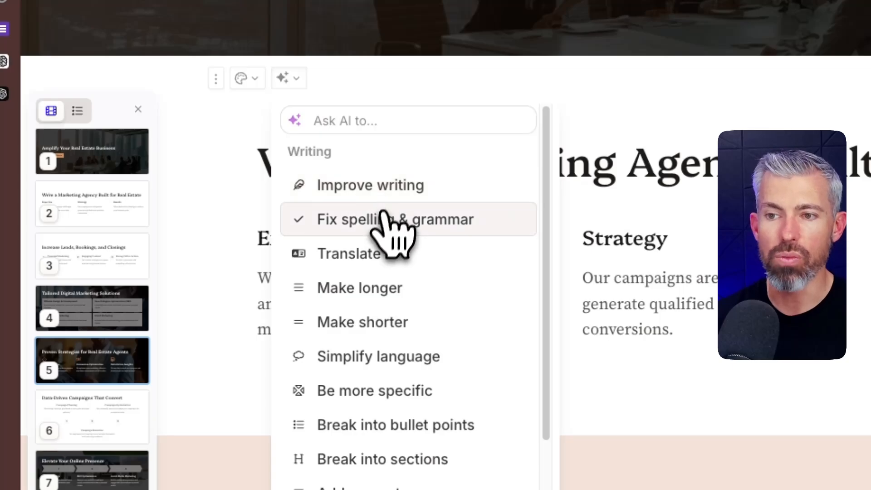
scroll(408, 290, down, 1)
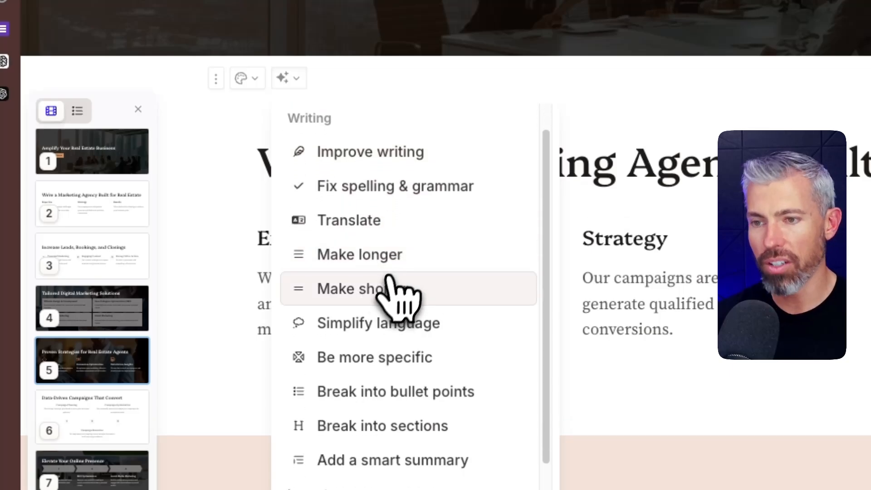
scroll(388, 278, down, 4)
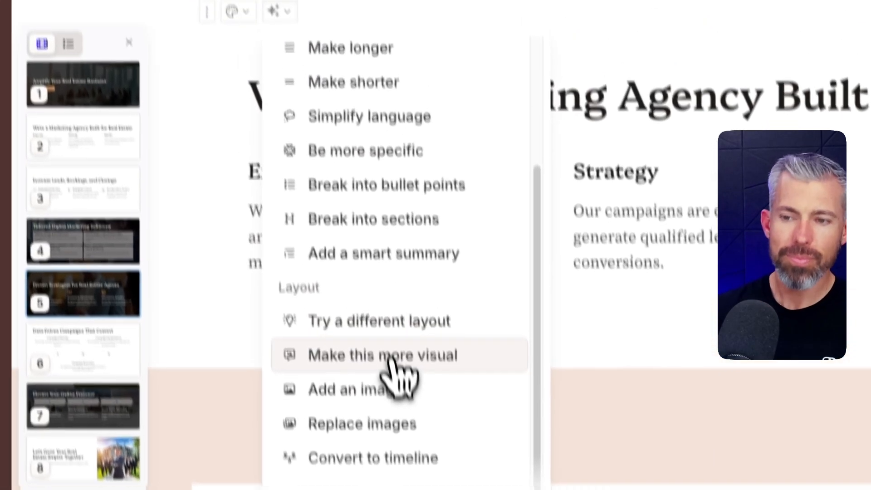
click(376, 276)
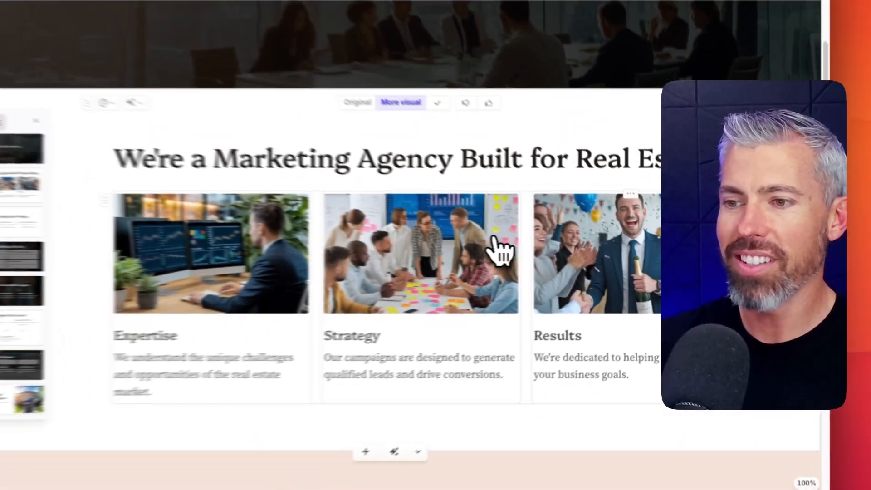
Have the AI rework the Amplify Your Real Estate Business hero card into a layout with text beside an image
scroll(490, 290, up, 4)
scroll(481, 297, down, 4)
scroll(482, 297, up, 4)
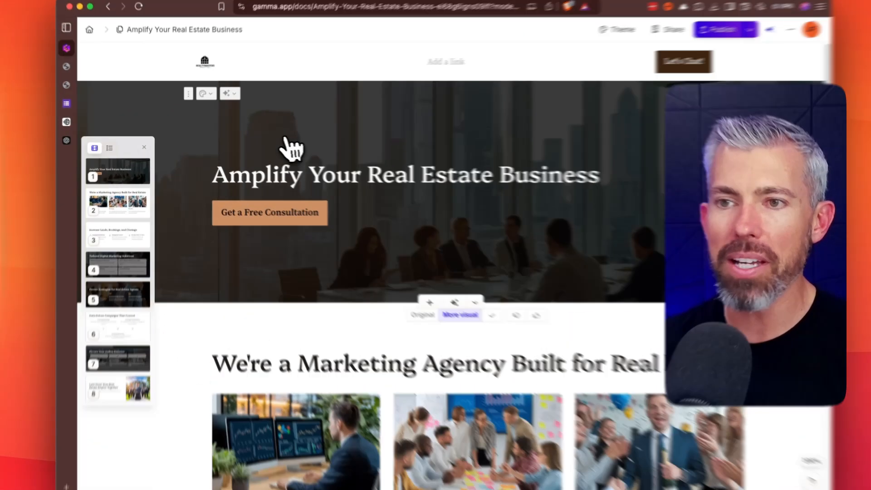
click(230, 94)
scroll(287, 243, down, 3)
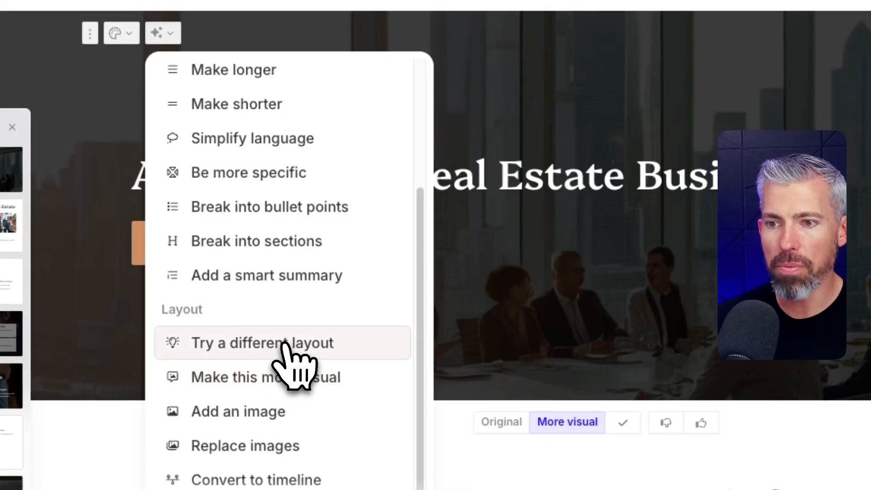
click(381, 368)
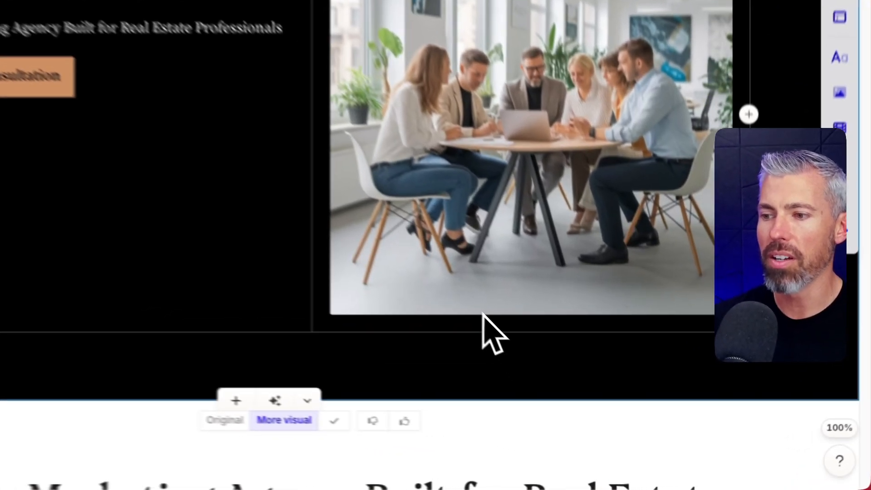
Select the hero card's office meeting image and open its AI image settings
click(576, 379)
scroll(598, 401, down, 2)
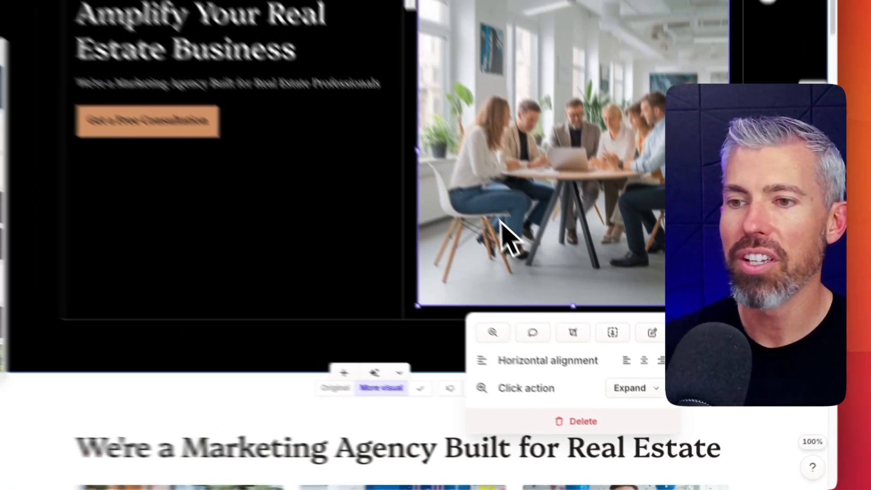
scroll(312, 304, down, 5)
scroll(598, 188, up, 5)
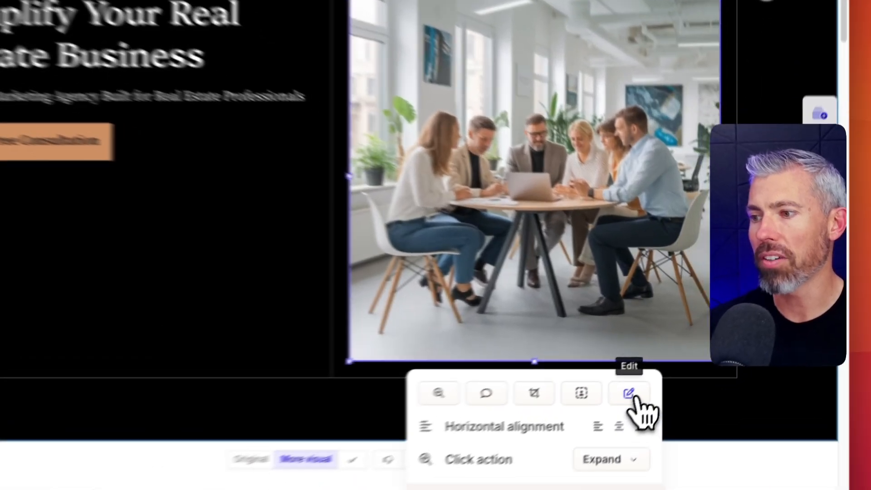
click(665, 363)
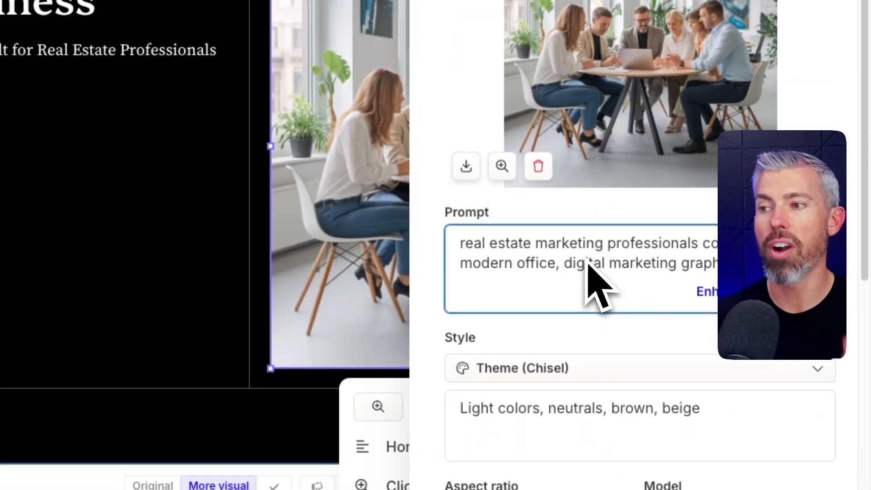
Set the hero image's model to Flux Fast 1.1 and generate new images with the current prompt, style and square aspect ratio
scroll(584, 272, down, 4)
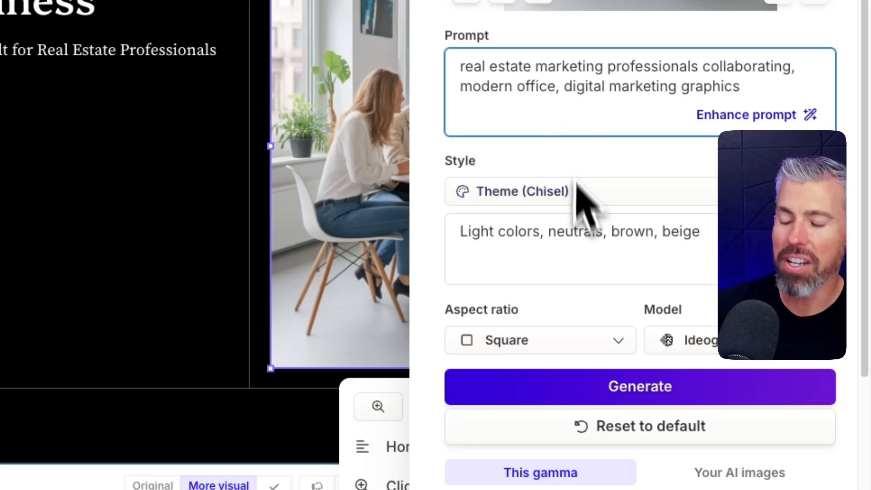
click(711, 341)
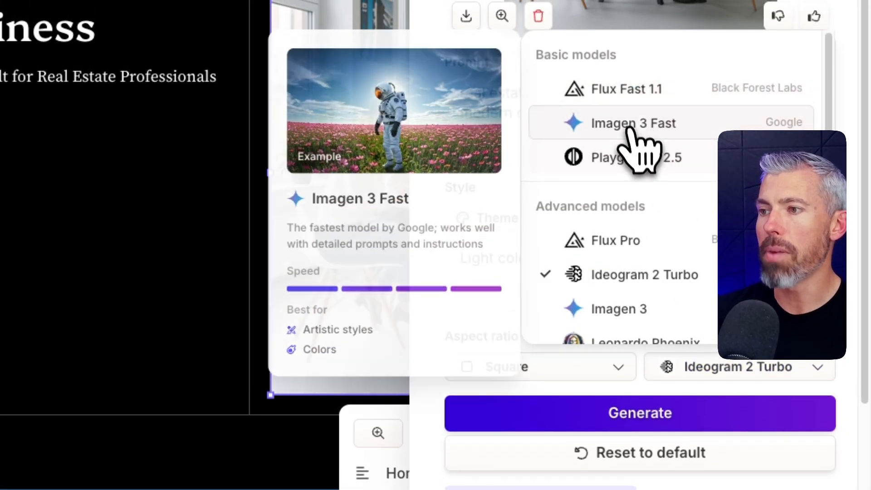
click(628, 103)
click(630, 97)
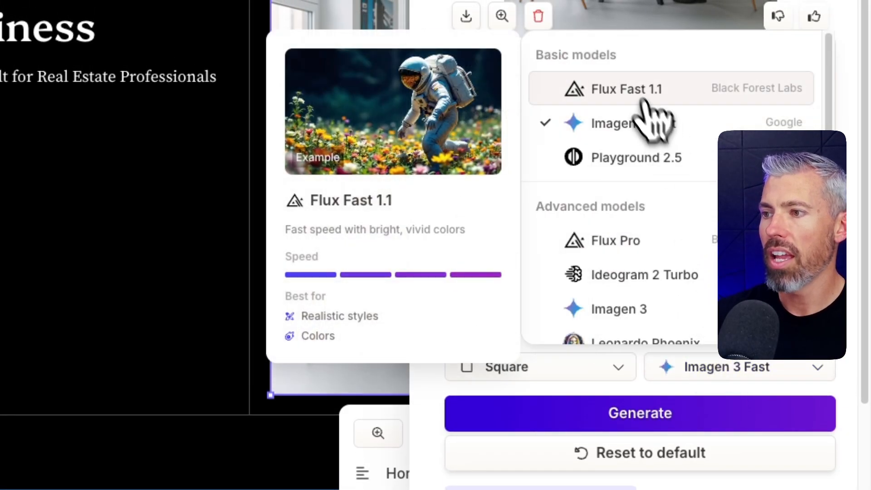
click(644, 95)
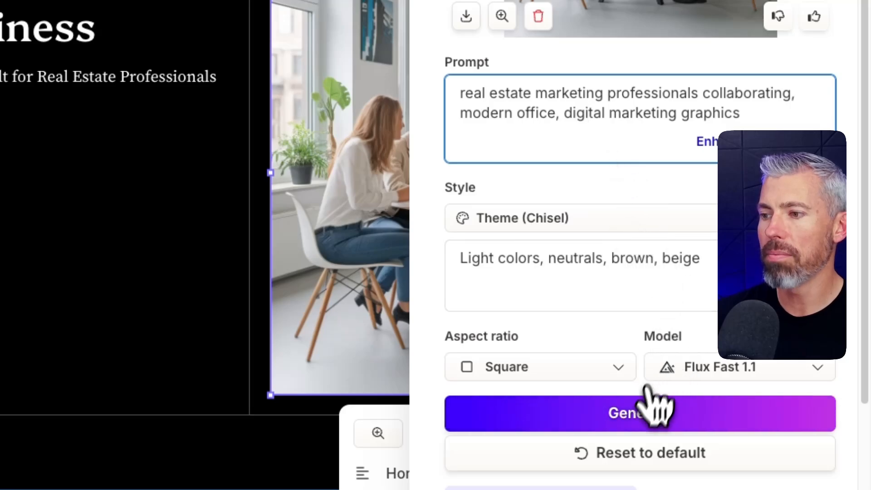
click(653, 404)
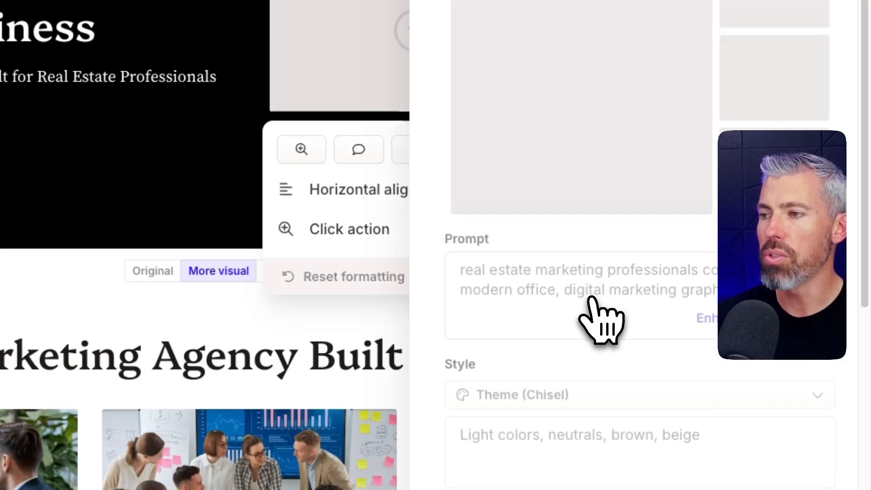
Choose the variant with a man standing at a meeting table for the hero card and close the media settings
scroll(574, 422, down, 8)
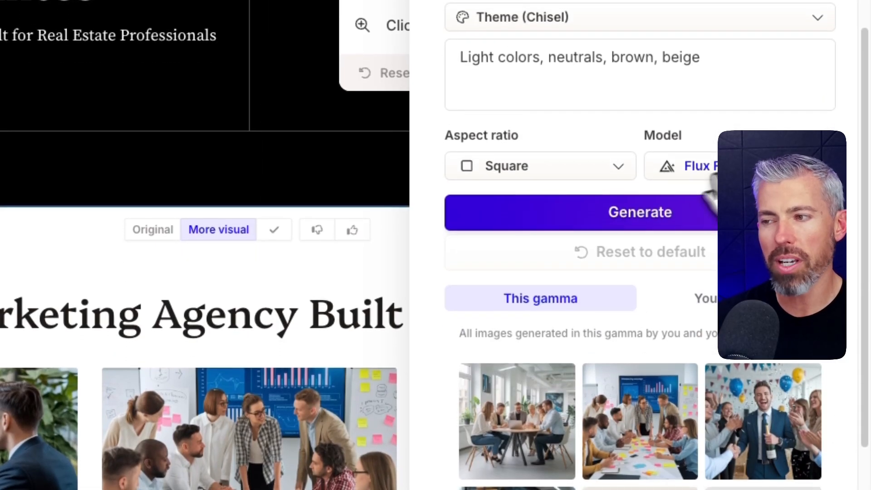
scroll(589, 233, up, 7)
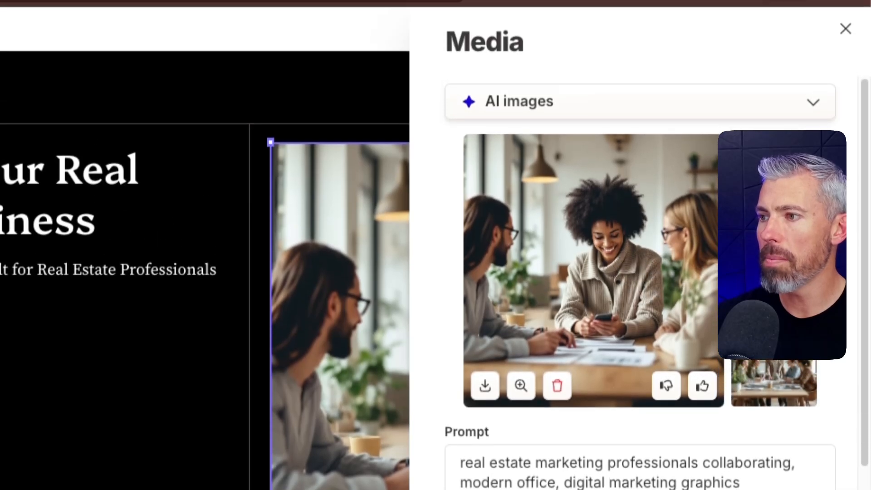
click(774, 184)
click(789, 389)
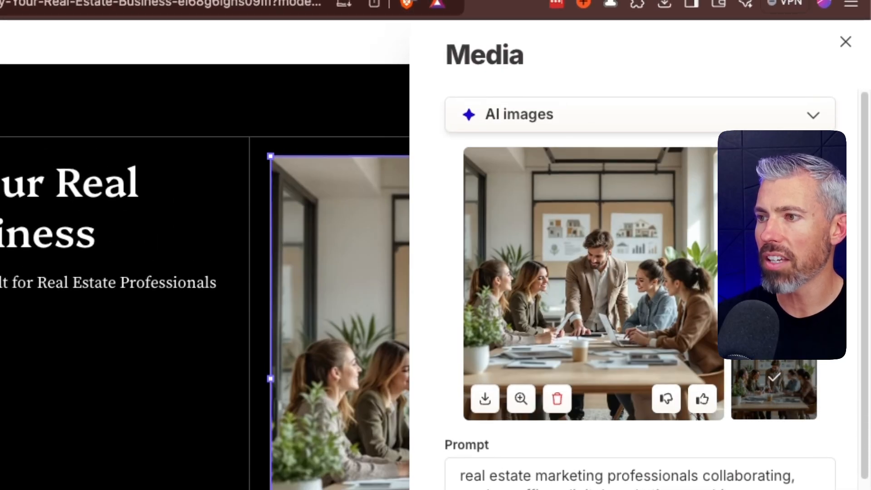
click(846, 42)
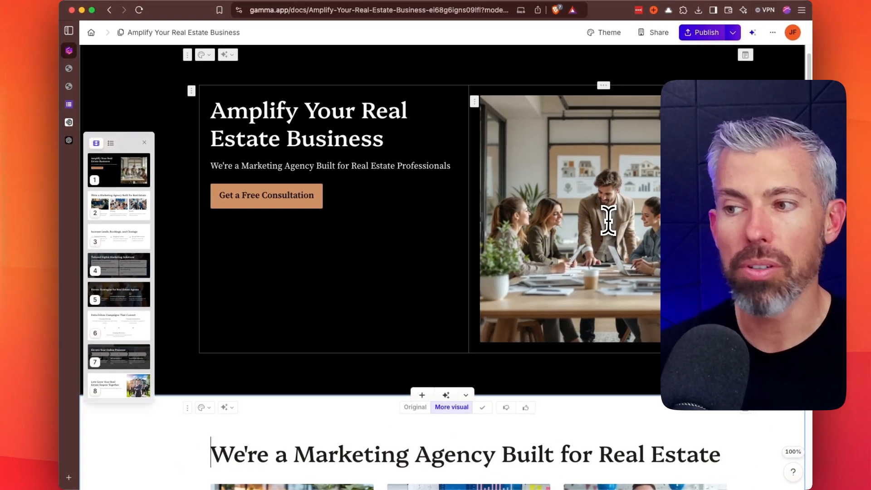
scroll(447, 361, down, 8)
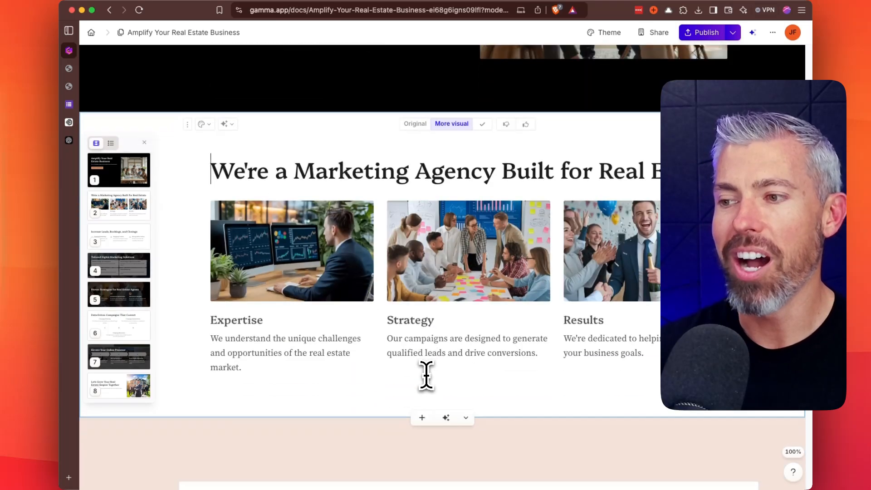
Change the timeline on the Data-Driven Campaigns That Convert card to the Pyramid layout
scroll(427, 373, down, 8)
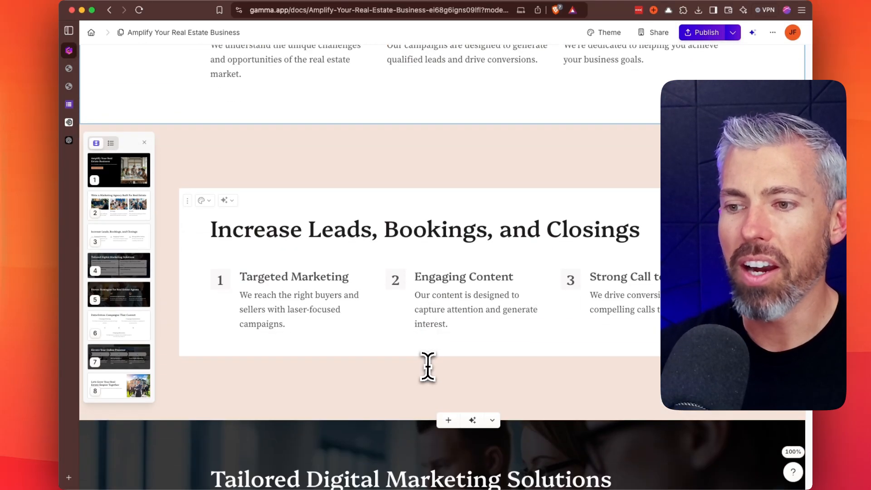
scroll(394, 319, down, 12)
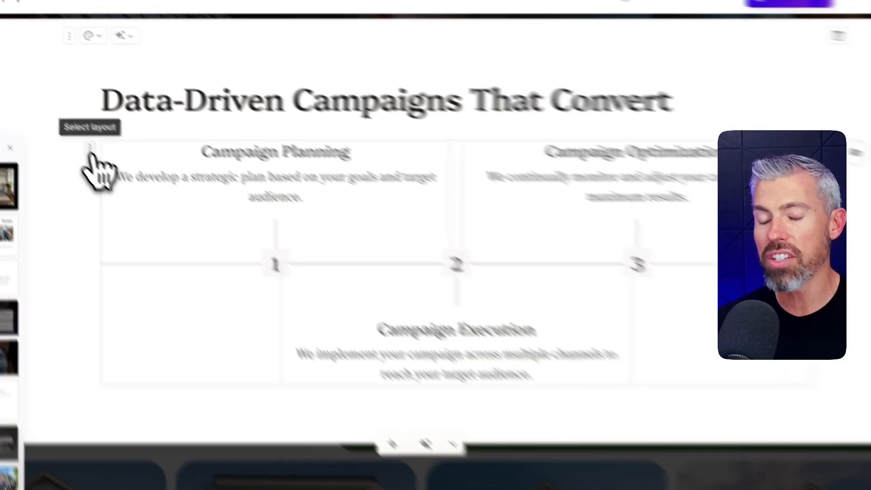
click(75, 135)
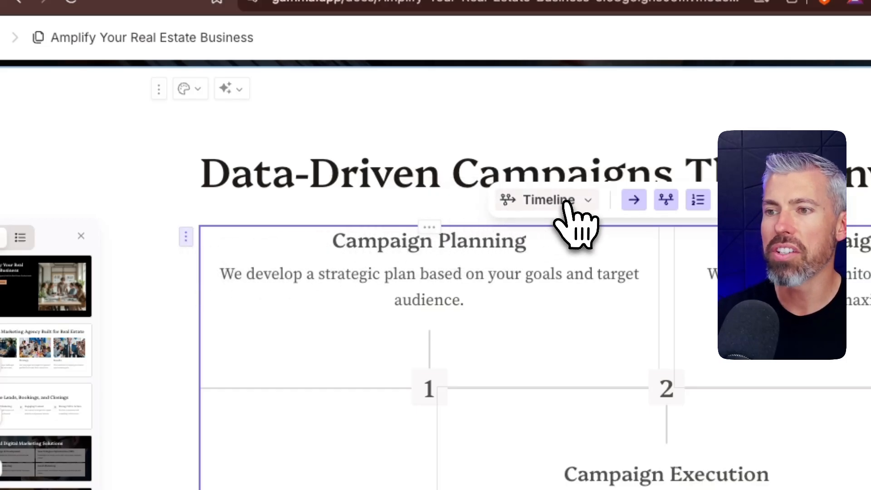
click(562, 200)
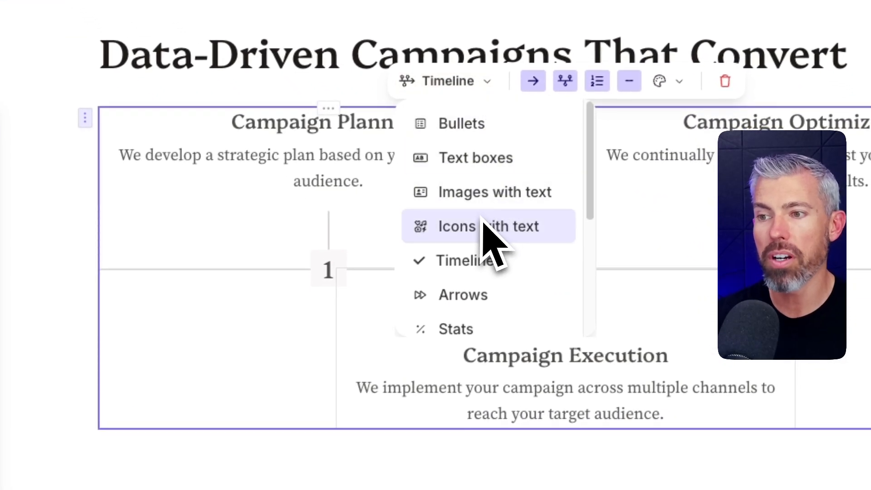
scroll(486, 233, down, 3)
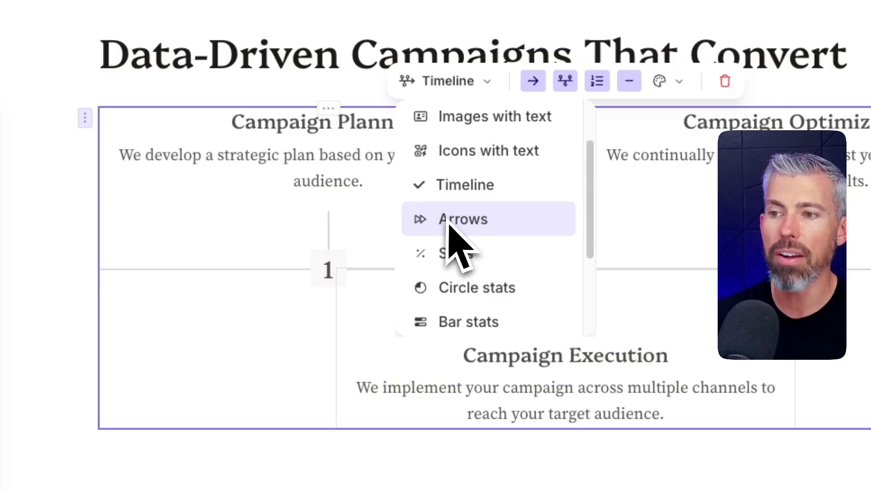
scroll(463, 268, down, 2)
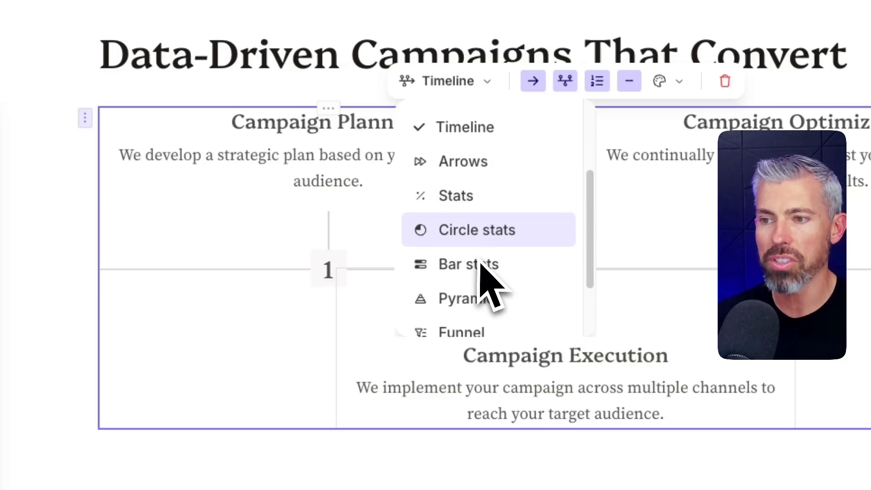
scroll(477, 263, down, 2)
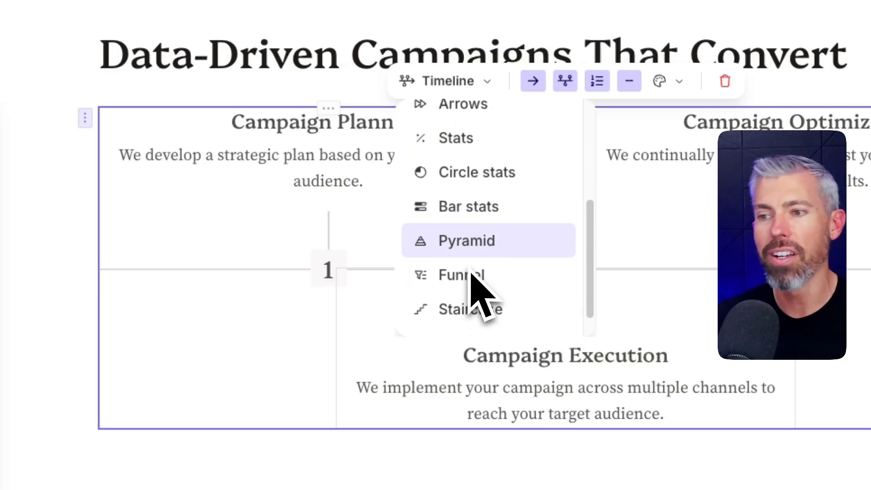
scroll(471, 303, down, 1)
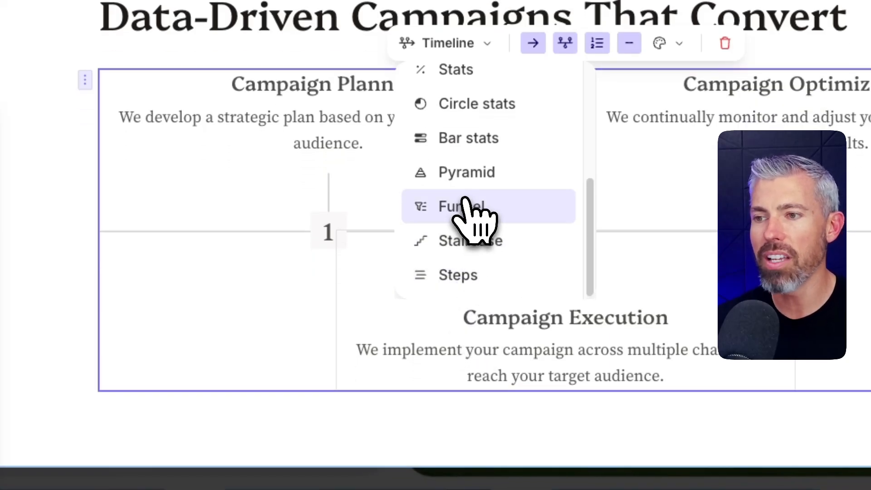
click(453, 177)
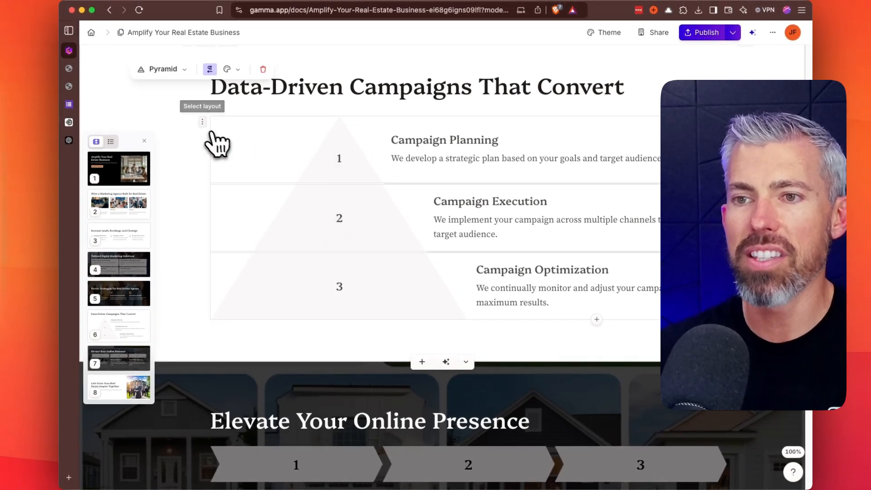
Switch the three campaign items on the Data-Driven Campaigns card to the Arrows layout
click(201, 122)
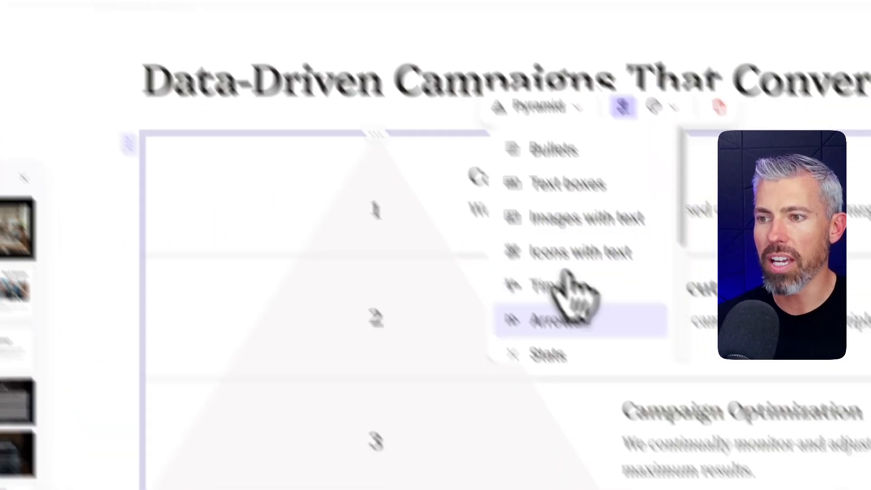
scroll(456, 202, down, 3)
scroll(507, 209, up, 1)
click(475, 97)
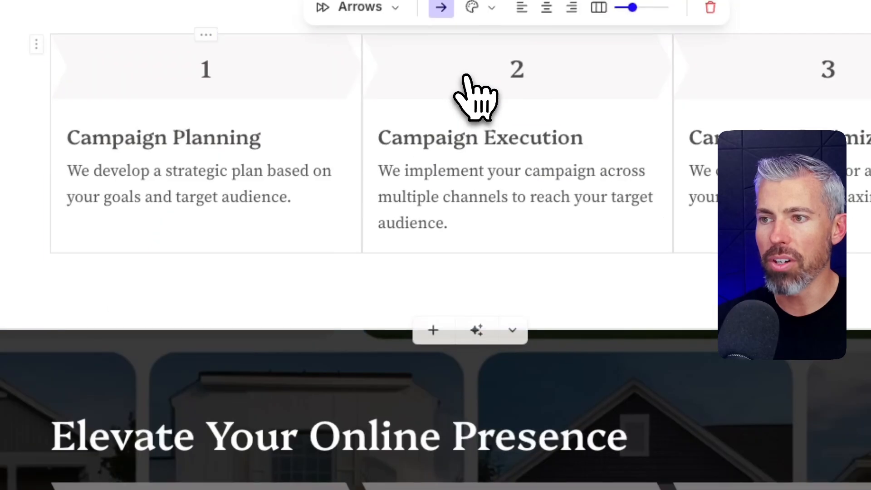
scroll(382, 194, up, 3)
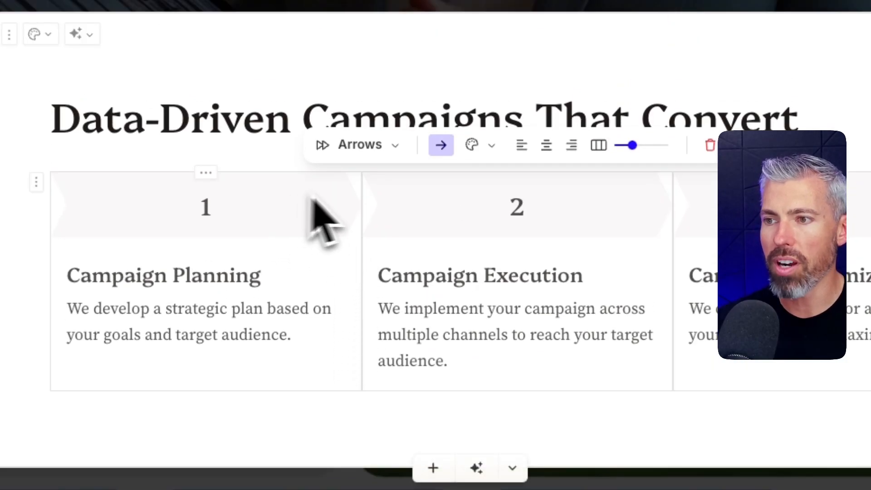
Recolor the campaign arrows, trying dark brown and settling on the dark gray theme color
click(471, 146)
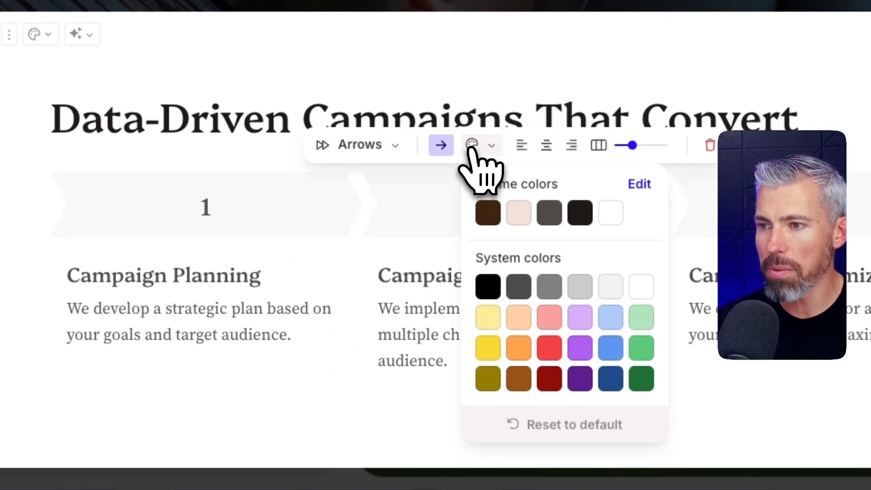
click(484, 214)
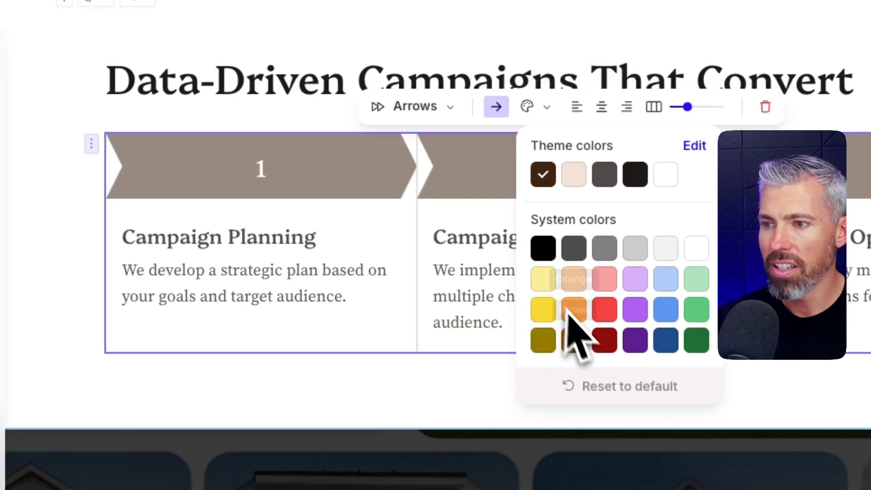
click(574, 309)
click(600, 179)
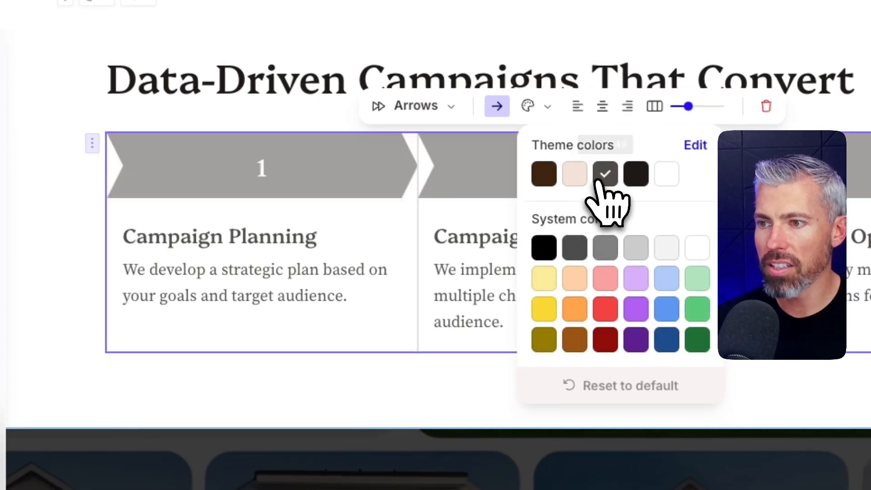
Try the Stats and Steps layouts for the campaign items on the Data-Driven Campaigns card
click(402, 113)
scroll(450, 317, down, 1)
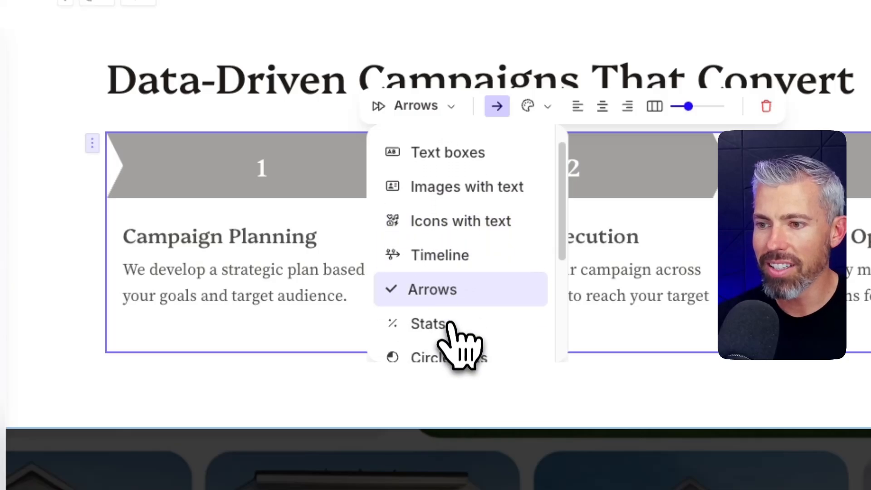
scroll(451, 331, down, 1)
click(453, 289)
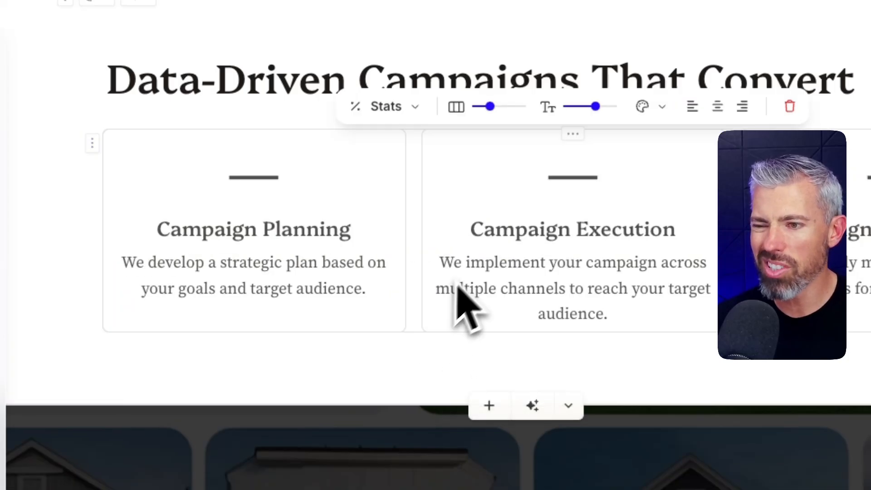
click(396, 113)
scroll(408, 282, down, 4)
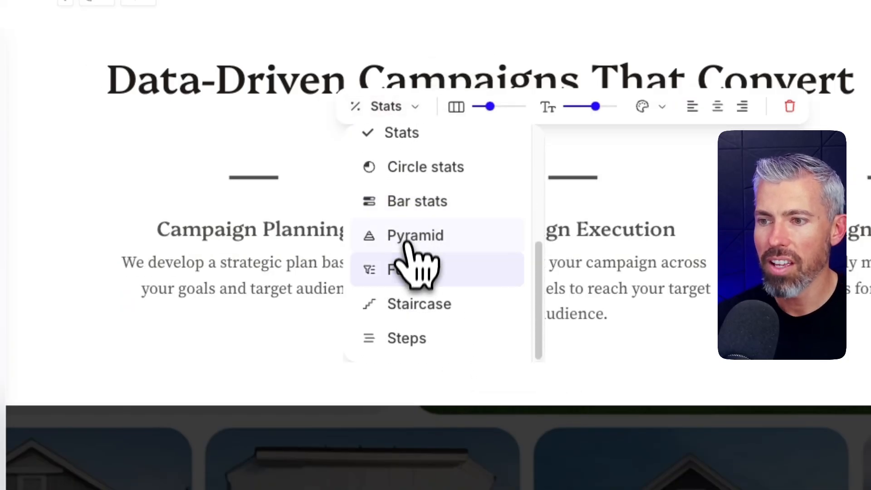
click(405, 338)
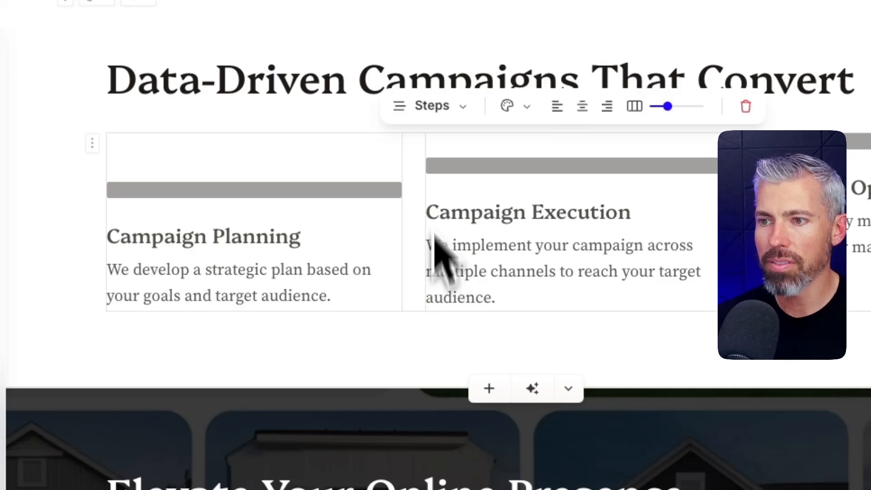
Try the Icons with text layout for the campaign items and open its icon position options
click(427, 109)
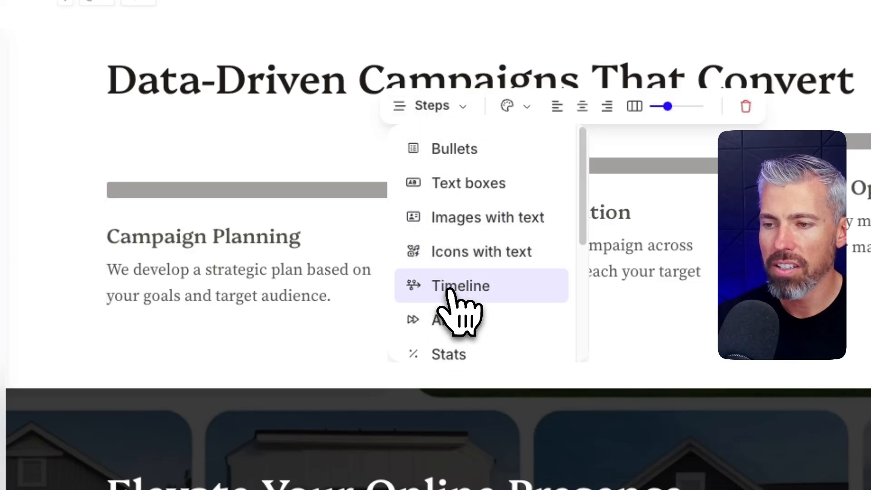
scroll(452, 291, down, 2)
click(458, 191)
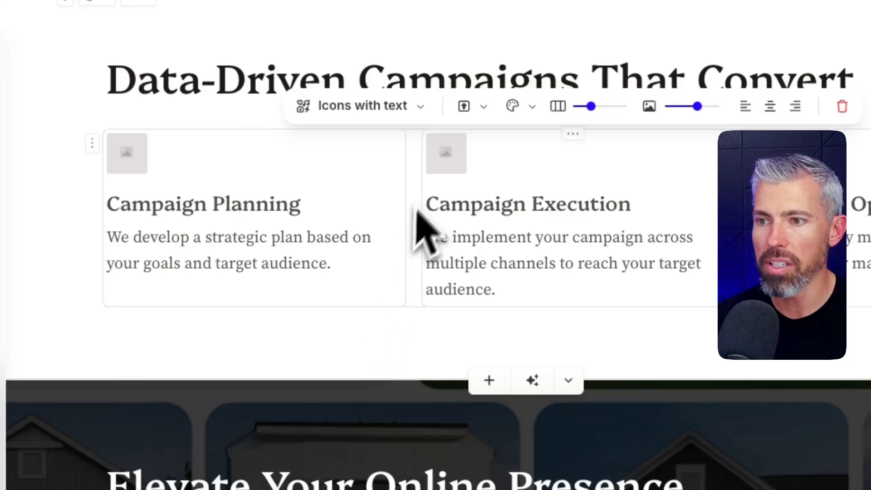
click(443, 164)
click(137, 164)
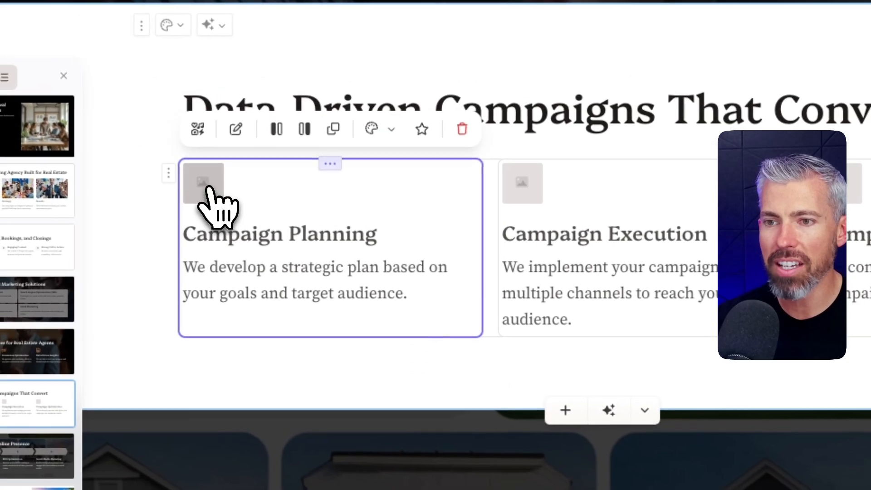
click(198, 140)
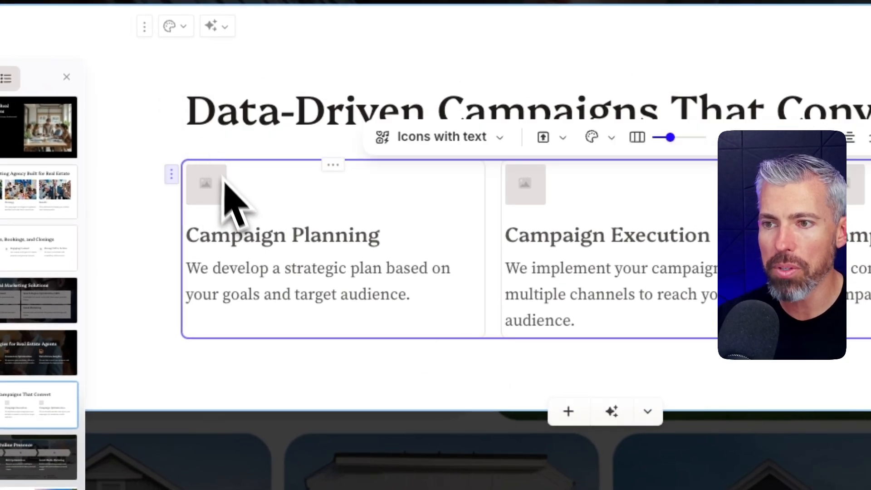
click(545, 139)
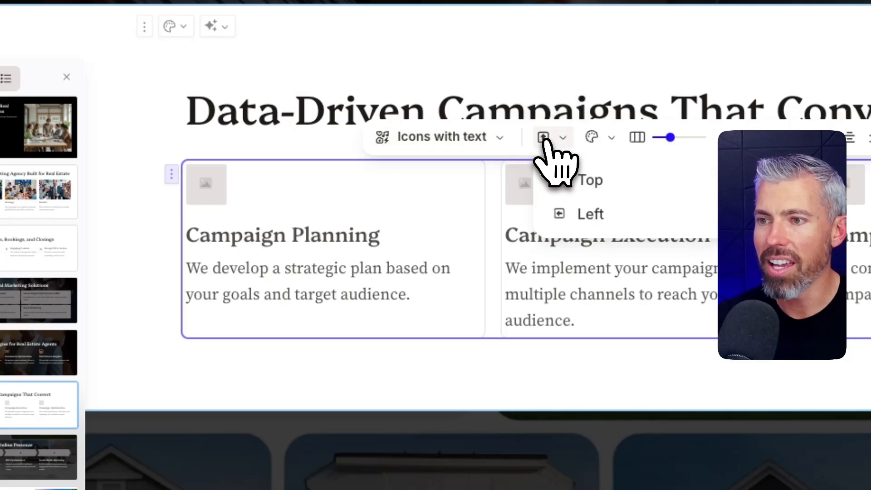
Switch the campaign items on the Data-Driven Campaigns card to the Funnel layout
click(463, 138)
scroll(454, 309, down, 3)
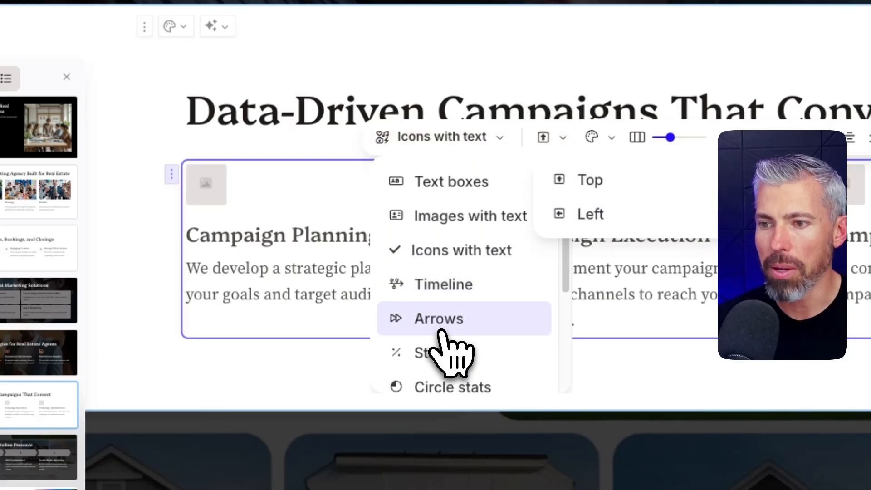
scroll(443, 347, down, 3)
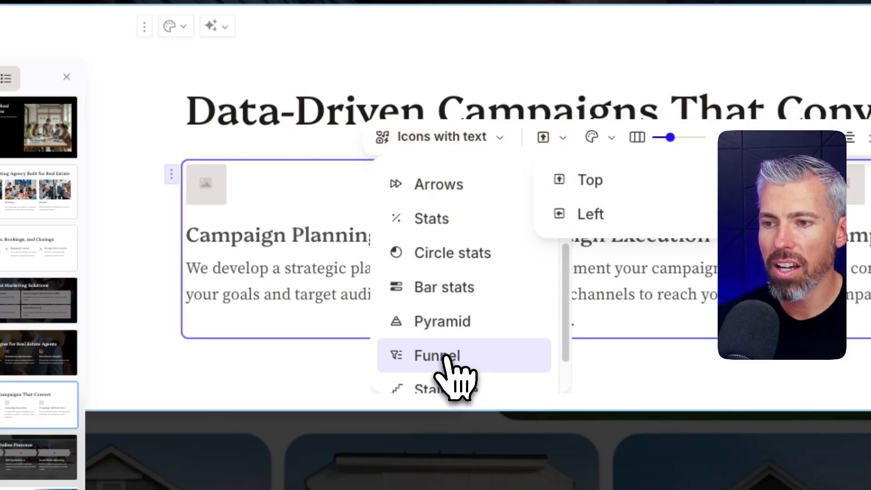
click(446, 354)
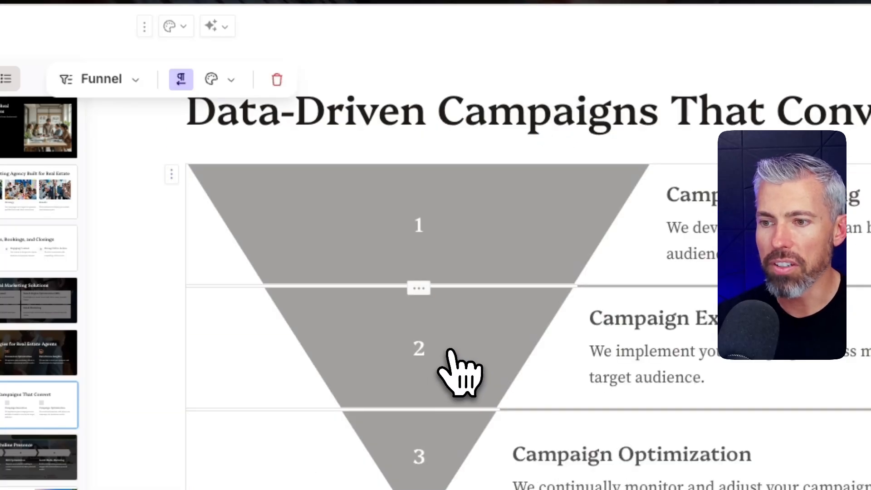
Convert the campaign funnel on the Data-Driven Campaigns card into a Pyramid layout
click(174, 174)
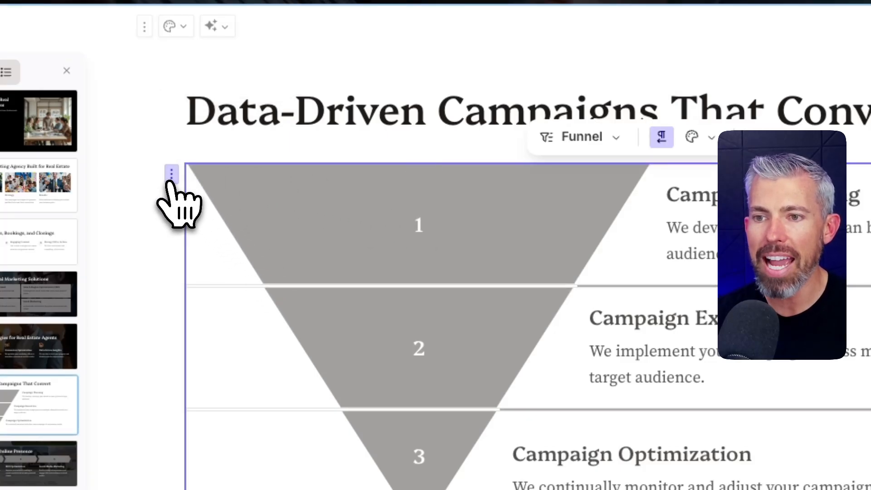
click(547, 145)
scroll(585, 354, down, 3)
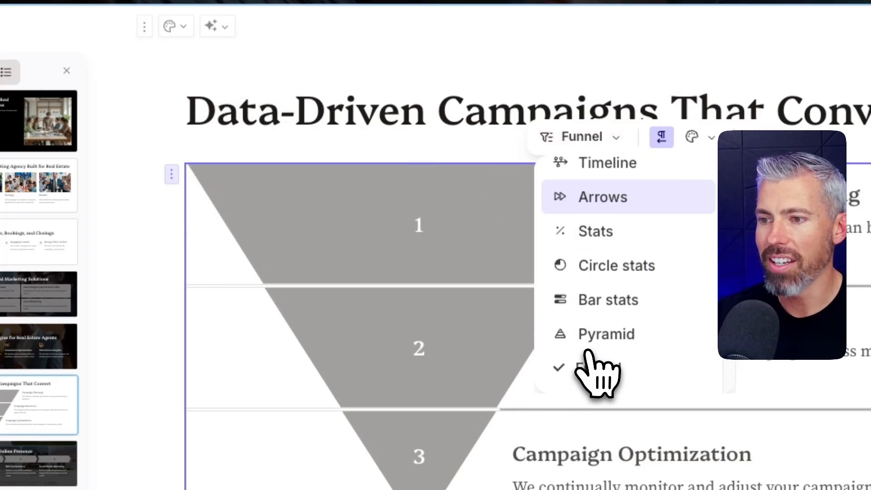
click(572, 299)
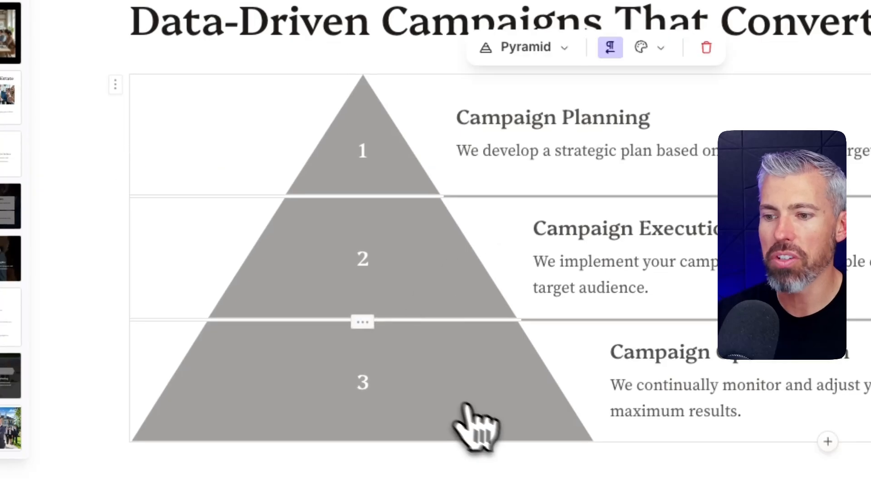
Change the arrows on the Elevate Your Online Presence card to the Staircase layout
scroll(505, 467, down, 5)
scroll(503, 436, down, 6)
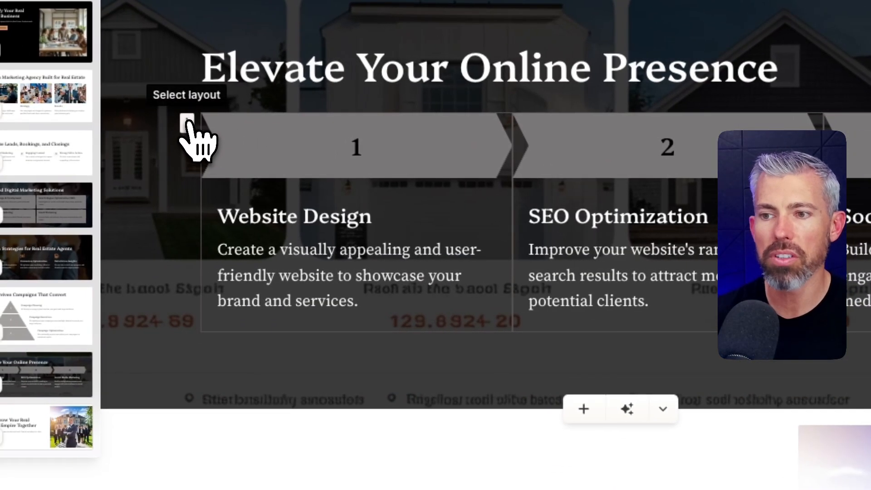
click(115, 124)
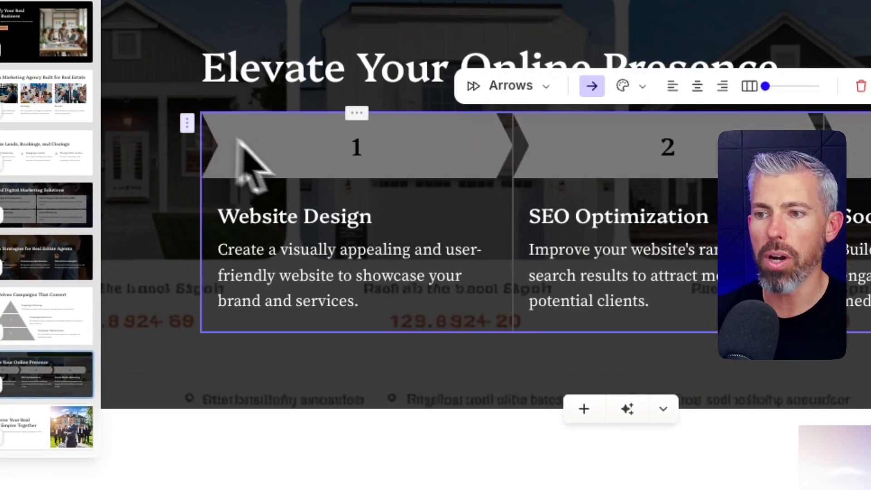
click(510, 85)
scroll(521, 272, down, 5)
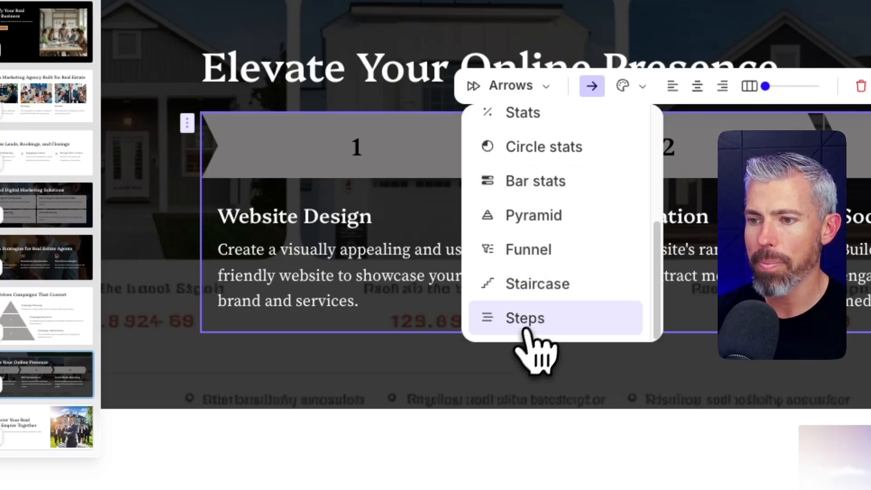
click(521, 284)
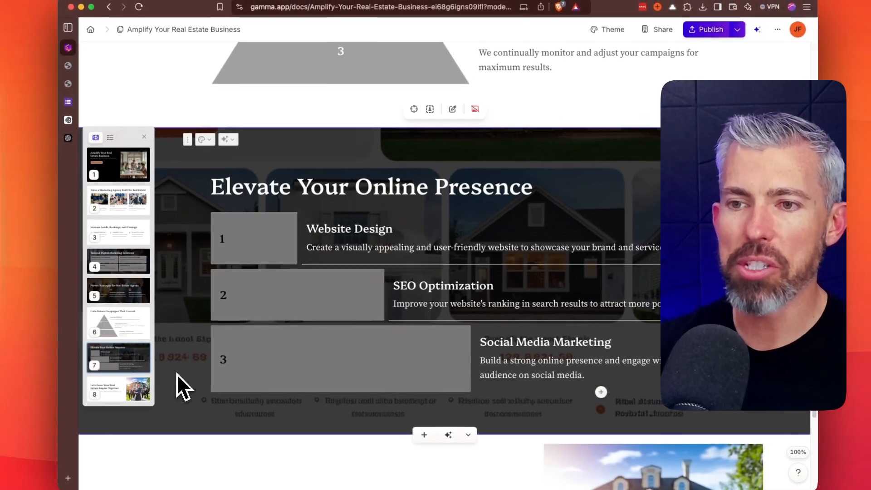
Check the closing card of the real estate page and publish the latest layout changes
click(187, 141)
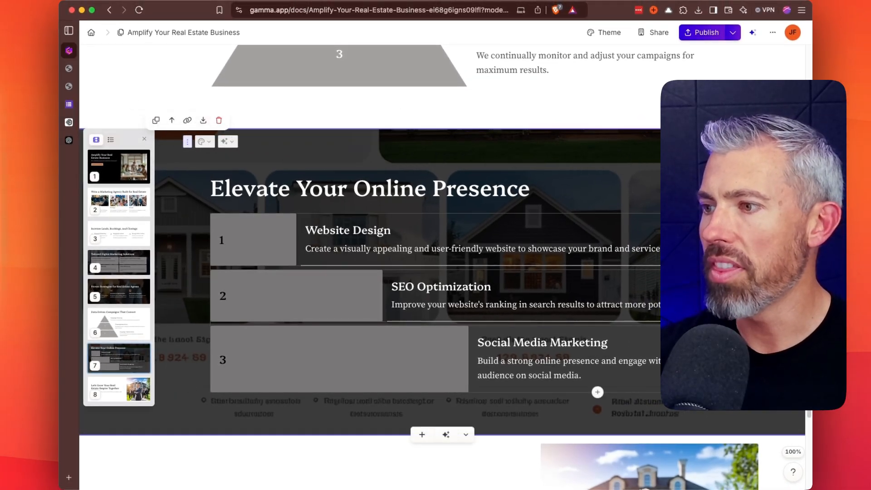
scroll(414, 367, down, 10)
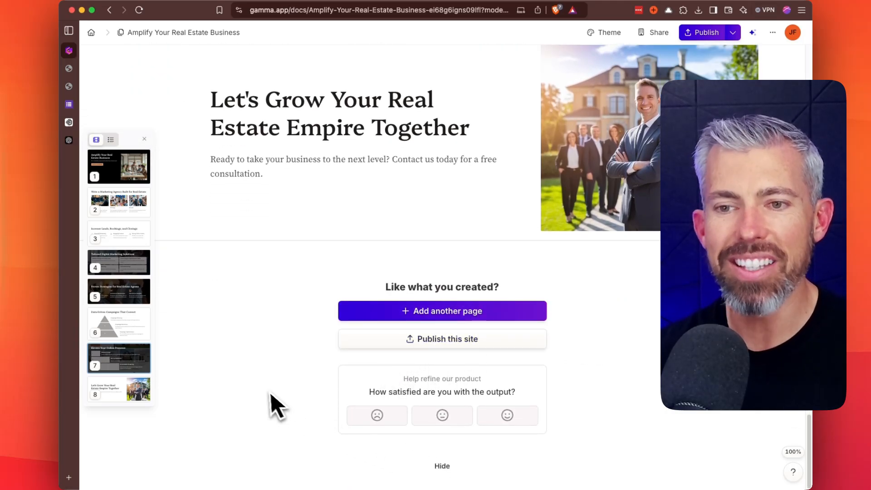
scroll(270, 404, up, 15)
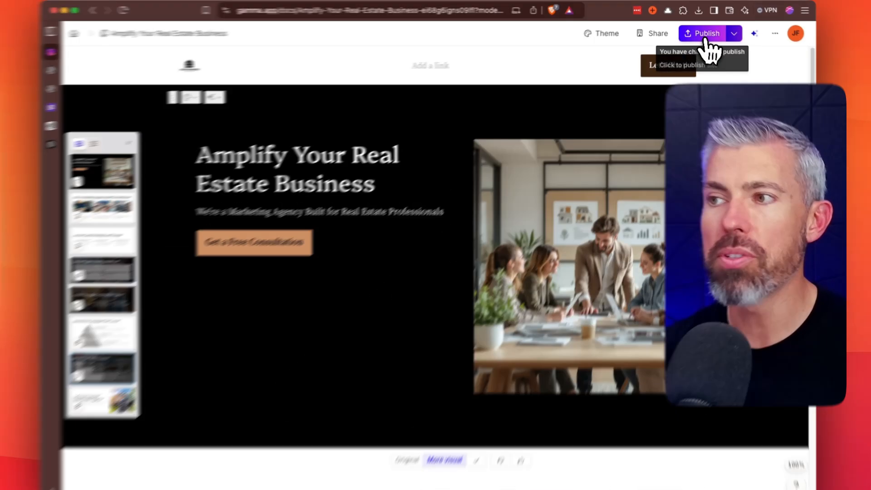
click(701, 32)
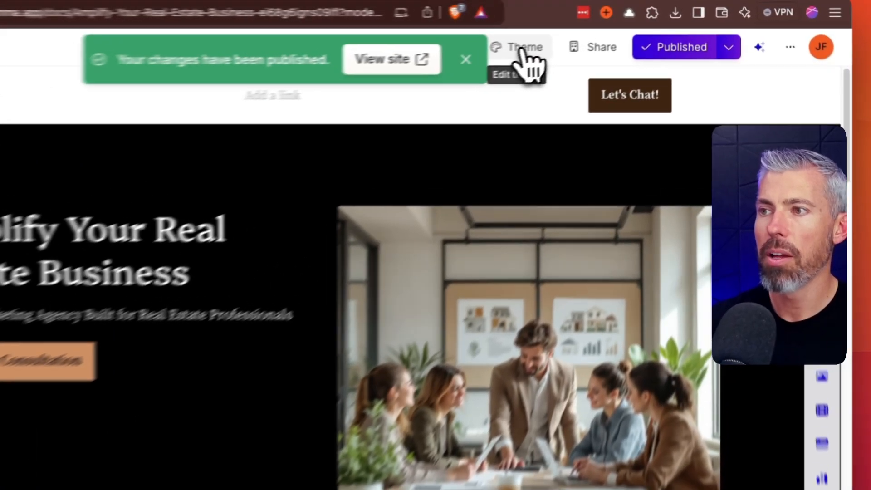
Apply a dark navy theme with blue buttons to the real estate site and check how the cards look in it
click(595, 32)
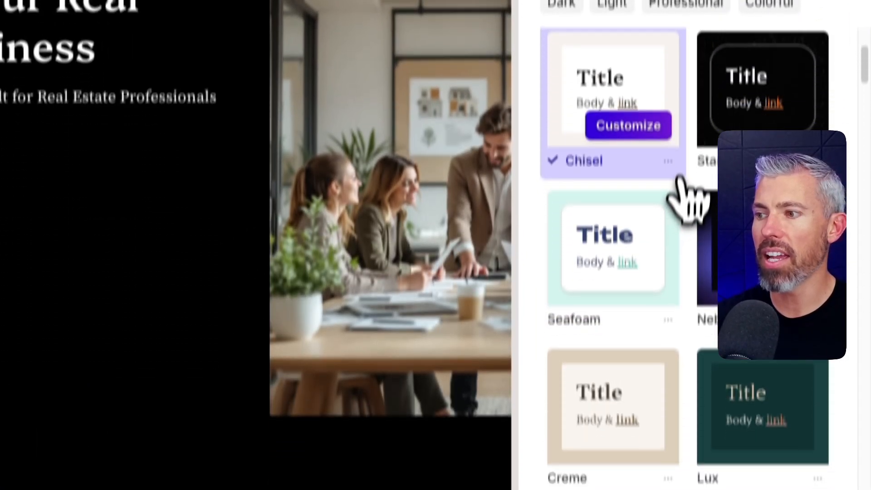
scroll(683, 449, down, 3)
scroll(683, 131, down, 3)
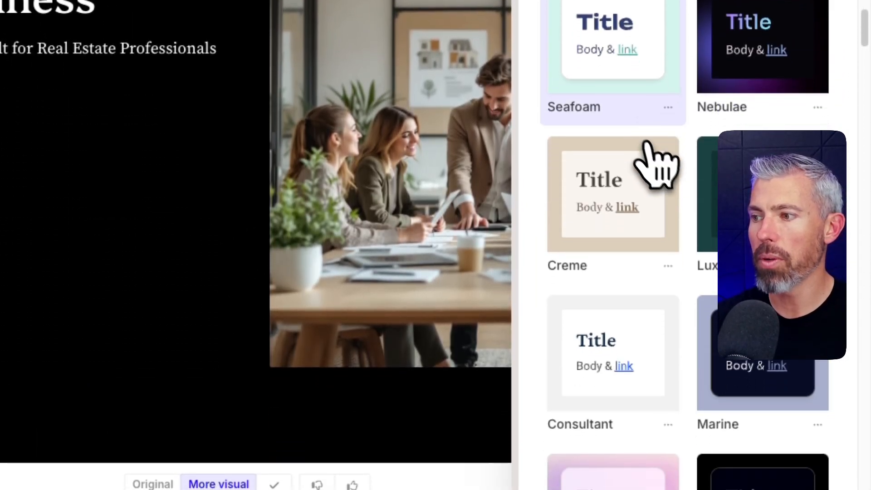
click(686, 391)
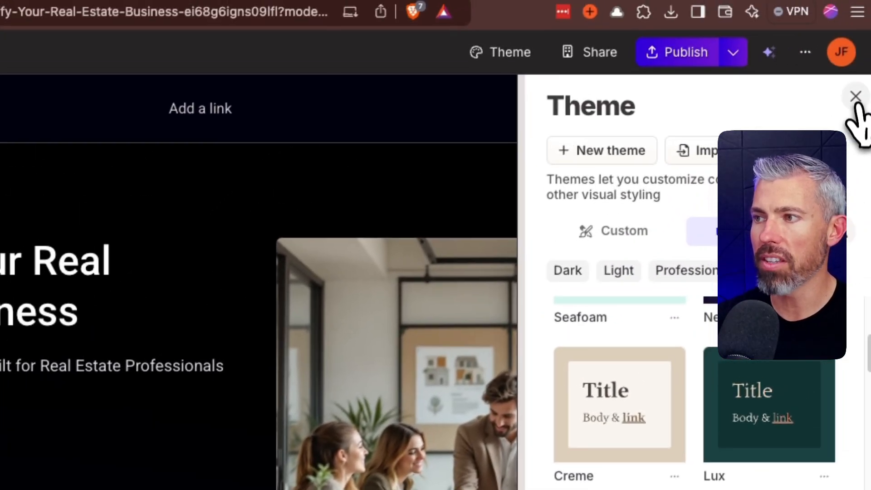
click(855, 97)
scroll(544, 424, down, 10)
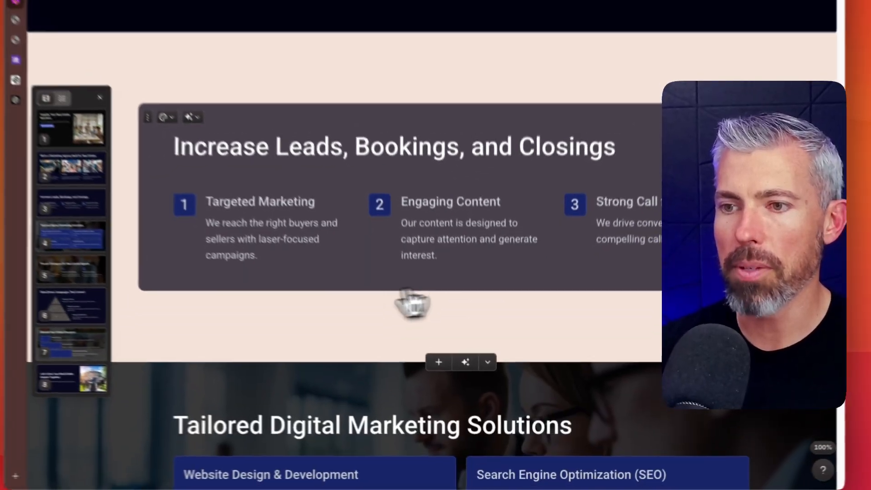
scroll(411, 290, down, 3)
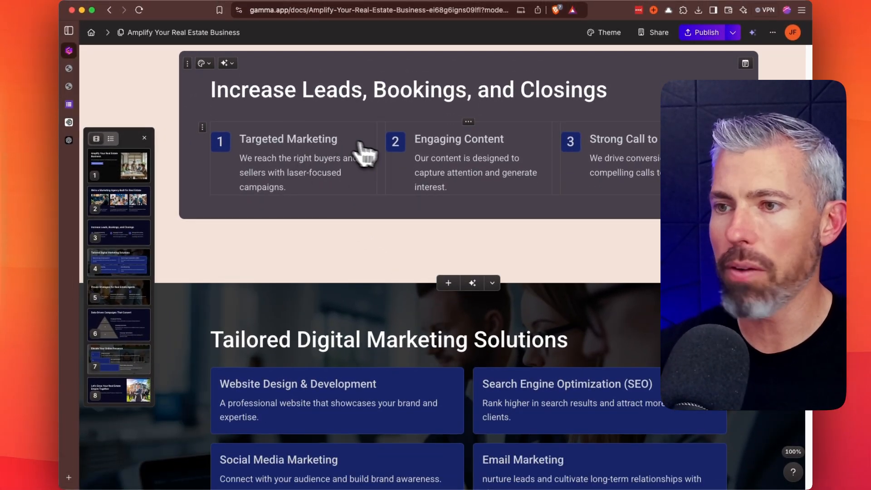
scroll(363, 153, down, 20)
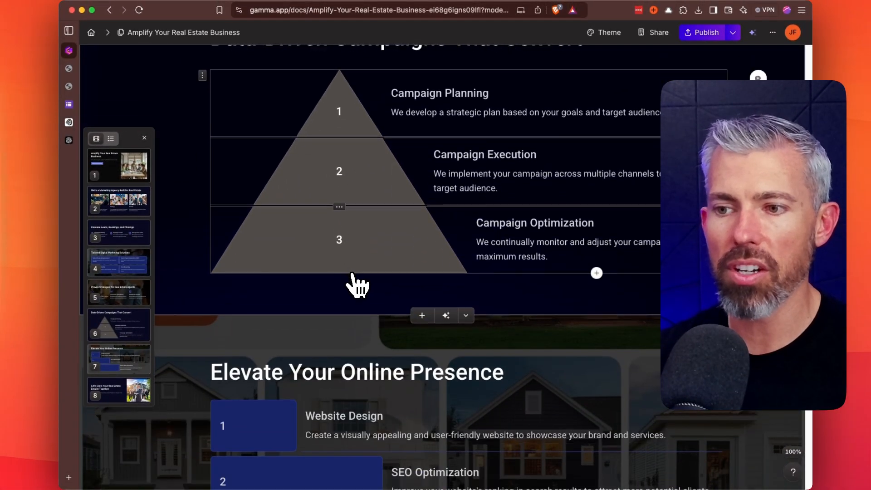
scroll(356, 287, down, 10)
scroll(317, 299, up, 20)
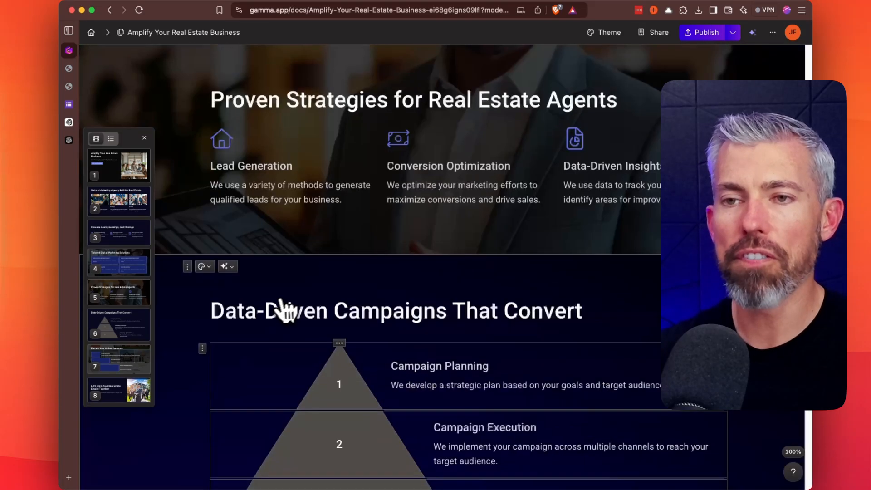
scroll(285, 311, up, 4)
Examine the published real estate site from the hero through the pyramid and staircase sections to the closing card
click(68, 68)
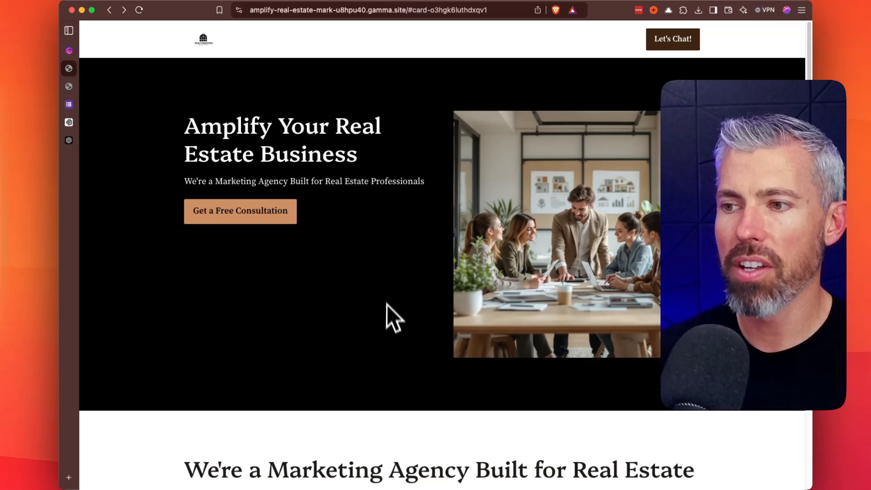
scroll(394, 274, down, 2)
scroll(443, 276, up, 2)
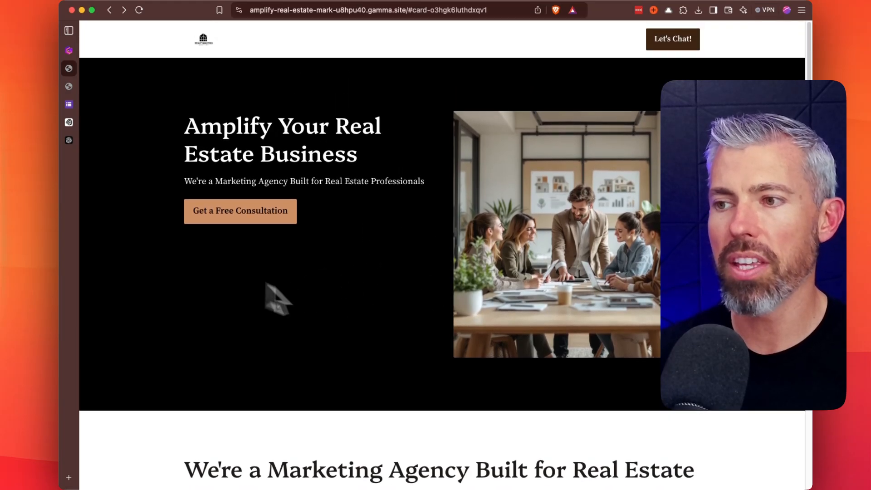
scroll(392, 302, down, 14)
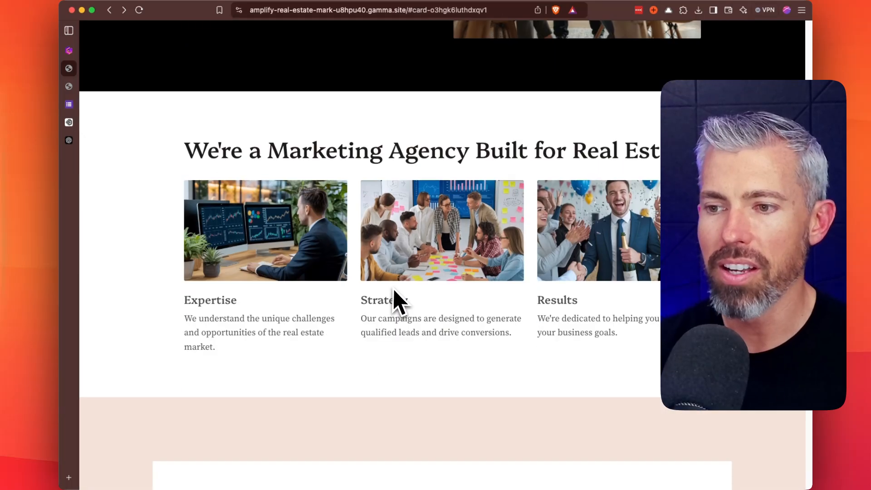
scroll(390, 287, down, 10)
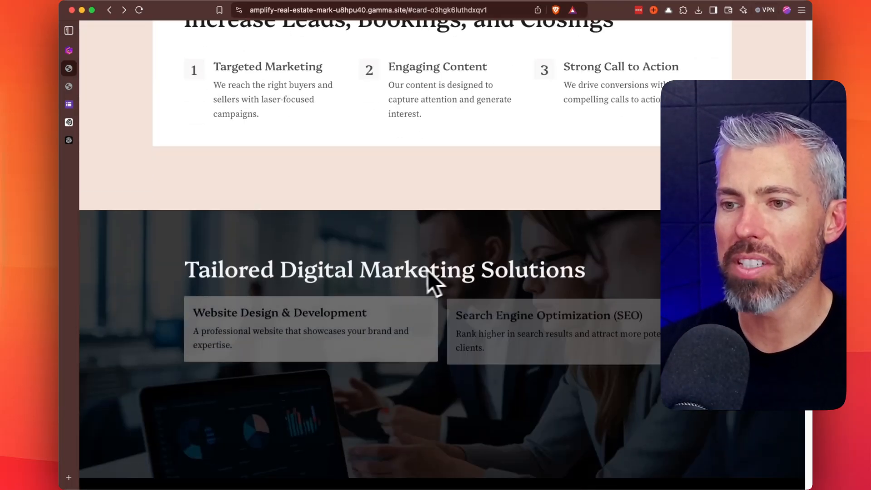
scroll(414, 272, down, 5)
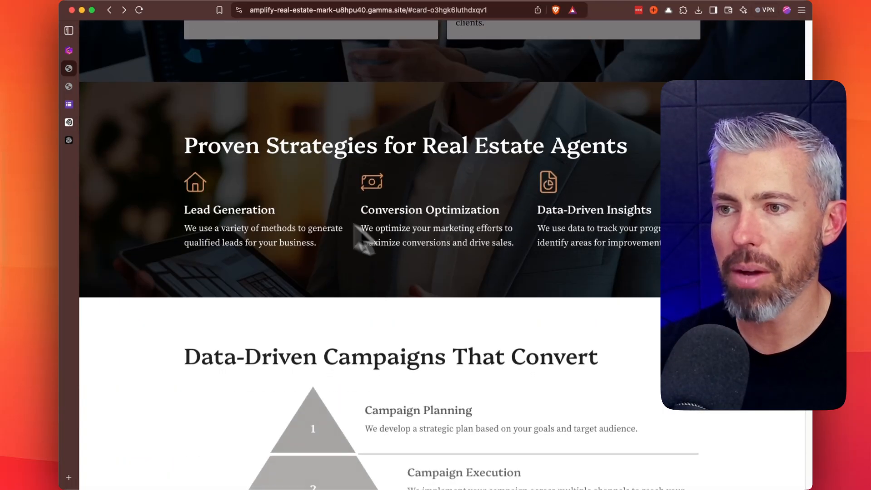
scroll(338, 240, down, 7)
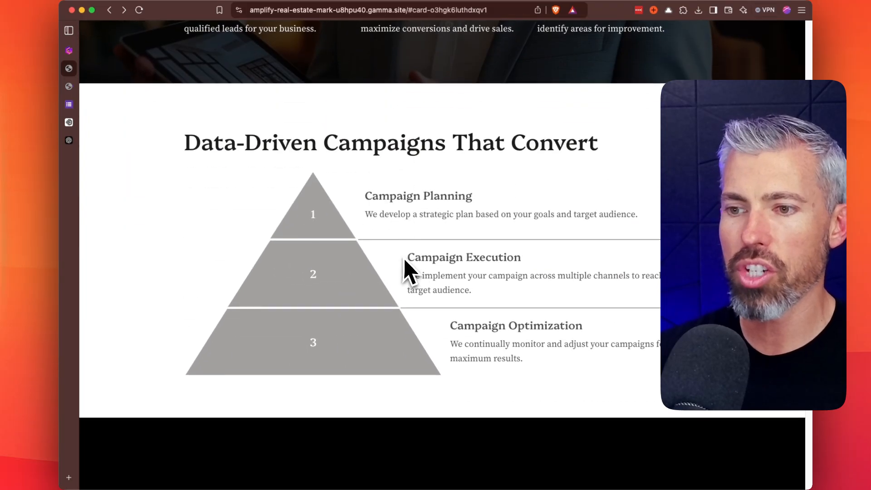
scroll(355, 234, down, 7)
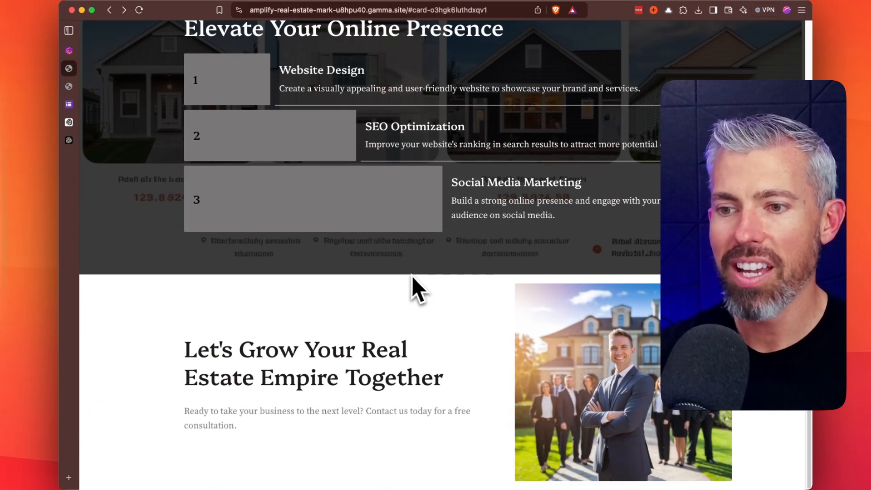
scroll(454, 326, up, 15)
scroll(382, 290, up, 15)
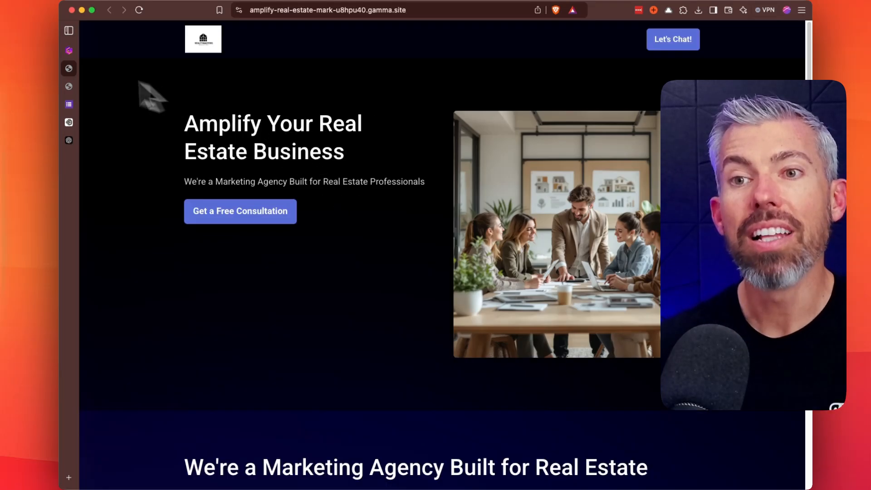
Open the YouScaled AI Agency project from the Gammas list, publish it and view its live site
click(71, 54)
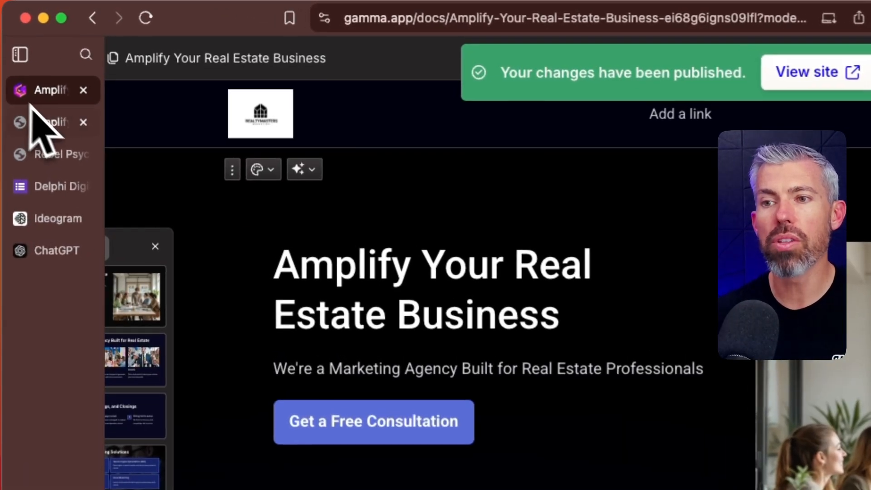
click(59, 59)
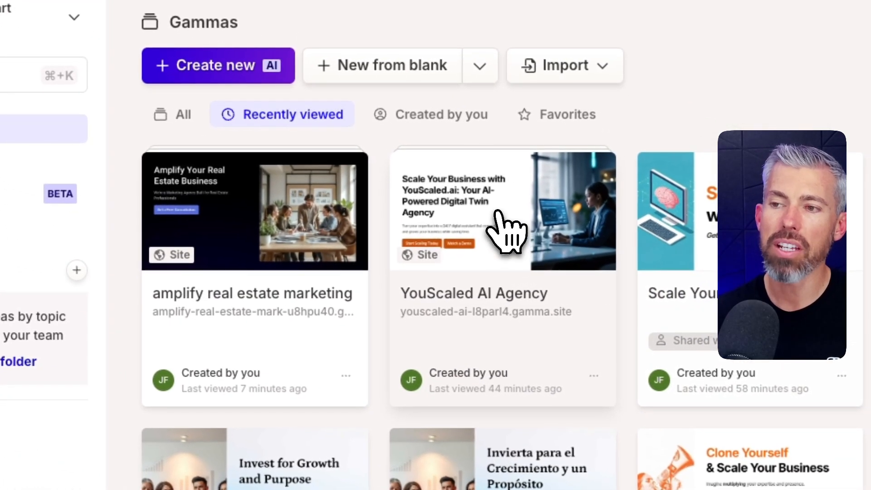
click(613, 237)
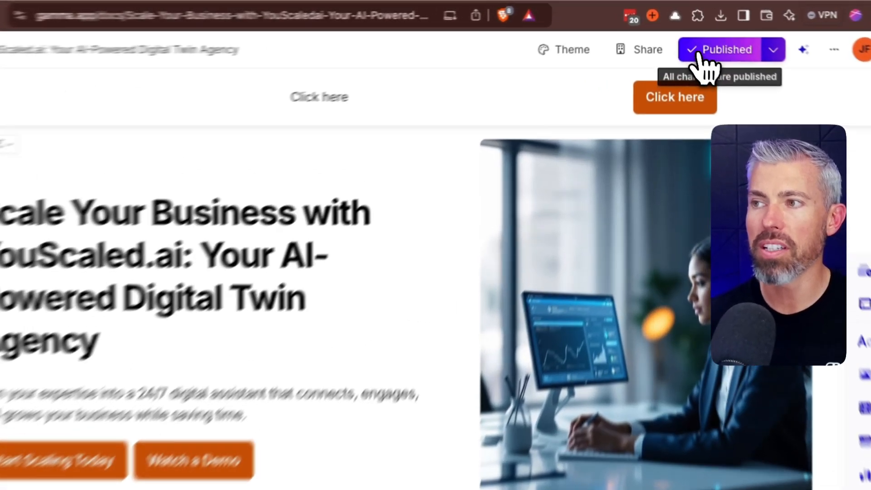
click(696, 32)
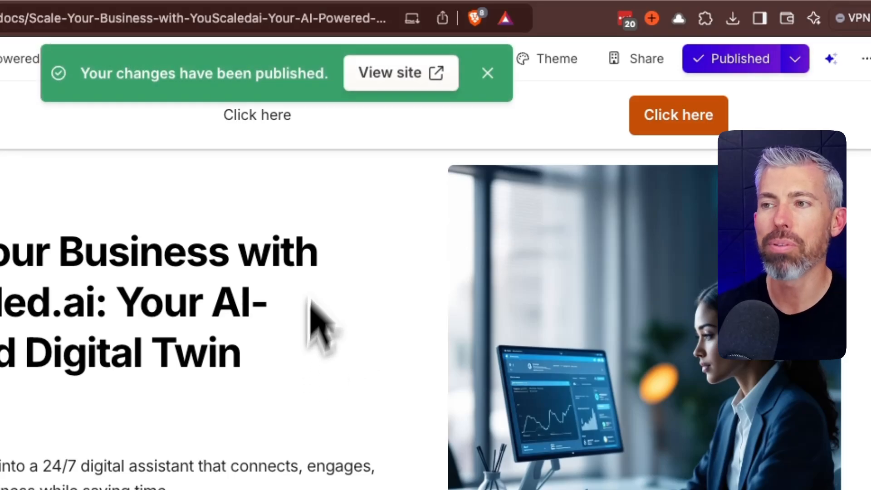
click(387, 78)
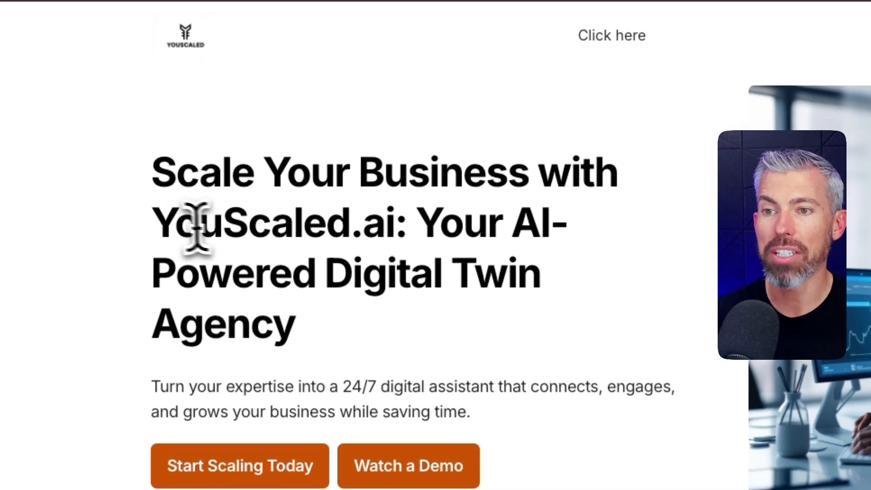
Examine the YouScaled.ai hero heading and the embedded Delphi Digital Mind Interest Form on the live site
drag(127, 257, 364, 247)
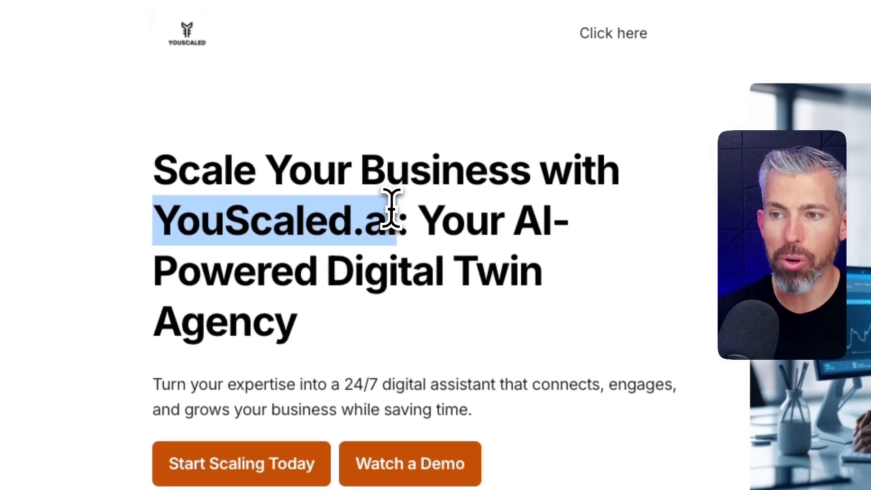
click(471, 262)
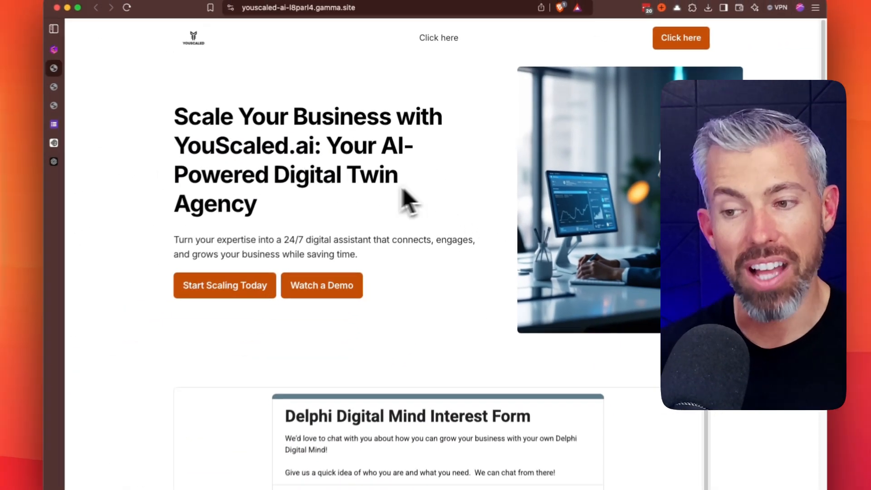
scroll(442, 254, down, 3)
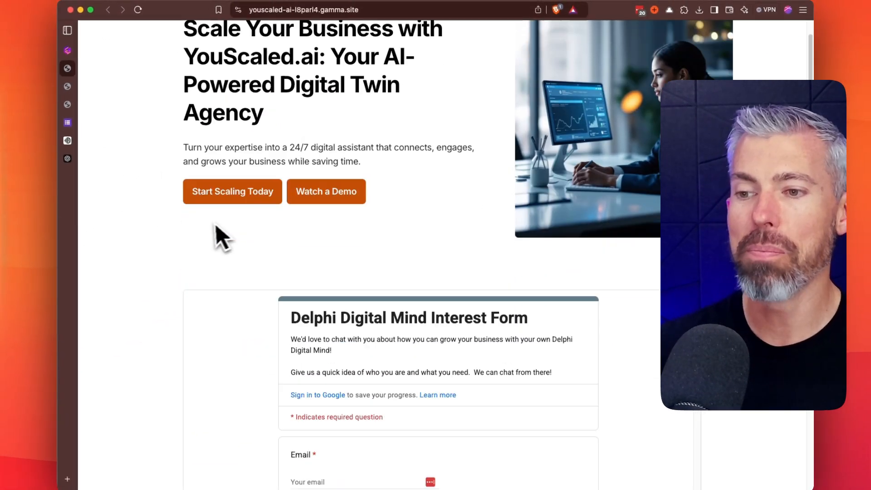
scroll(311, 103, up, 2)
scroll(152, 240, down, 10)
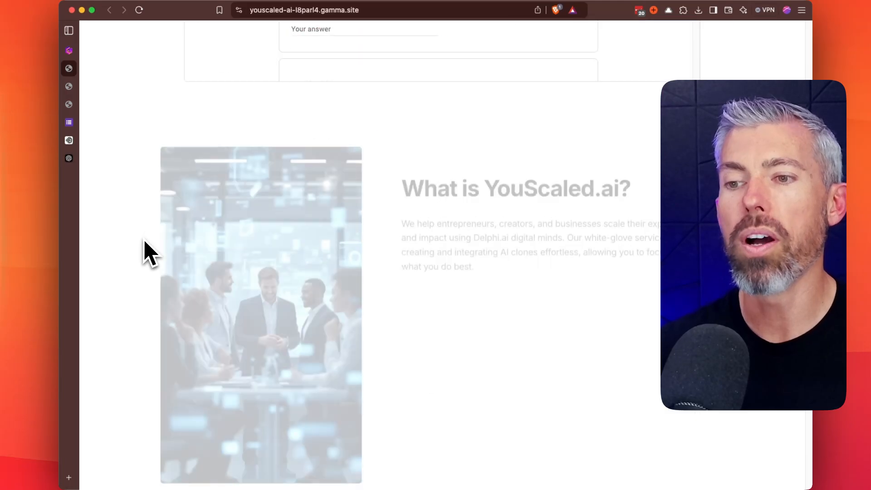
scroll(173, 224, up, 5)
scroll(184, 213, up, 3)
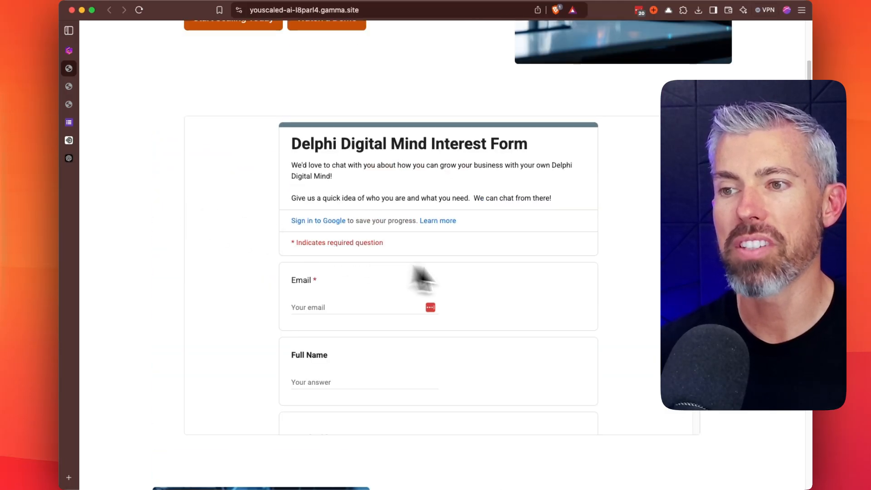
scroll(411, 269, down, 5)
scroll(403, 245, up, 5)
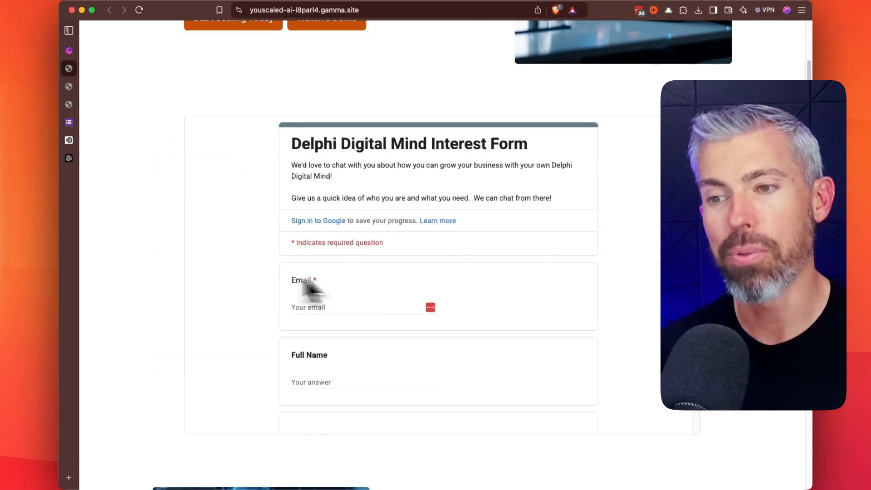
Review the YouScaled.ai benefits, three-step process, digital twin use cases and client testimonials sections
scroll(149, 285, down, 8)
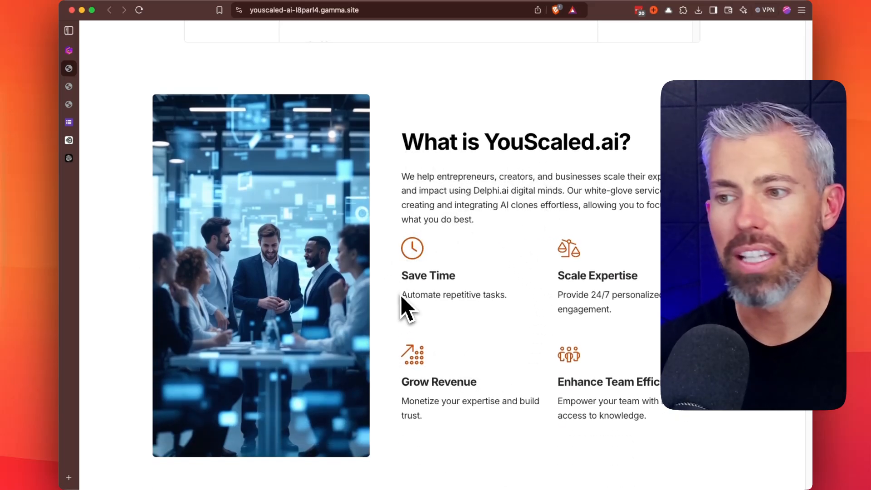
scroll(401, 297, down, 6)
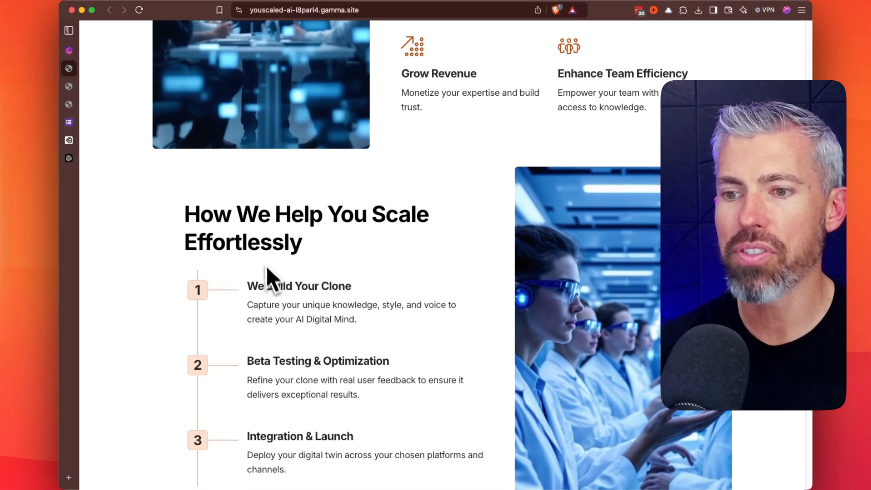
scroll(265, 268, down, 2)
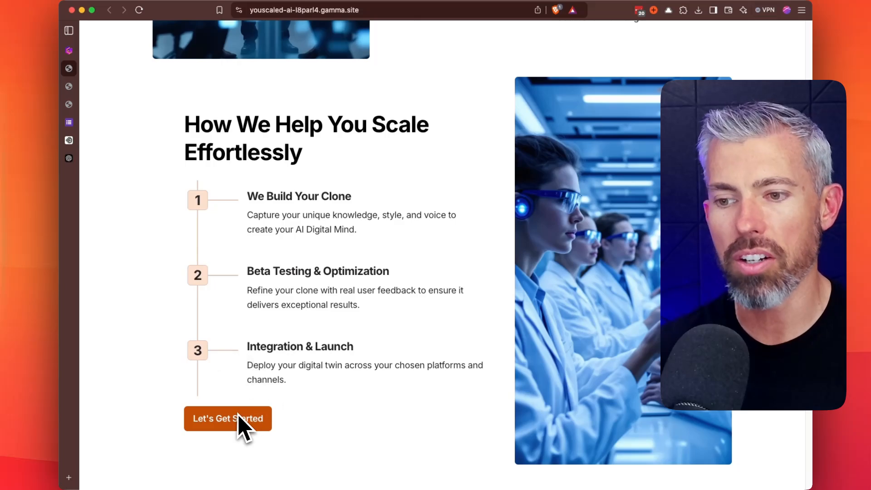
scroll(344, 378, down, 8)
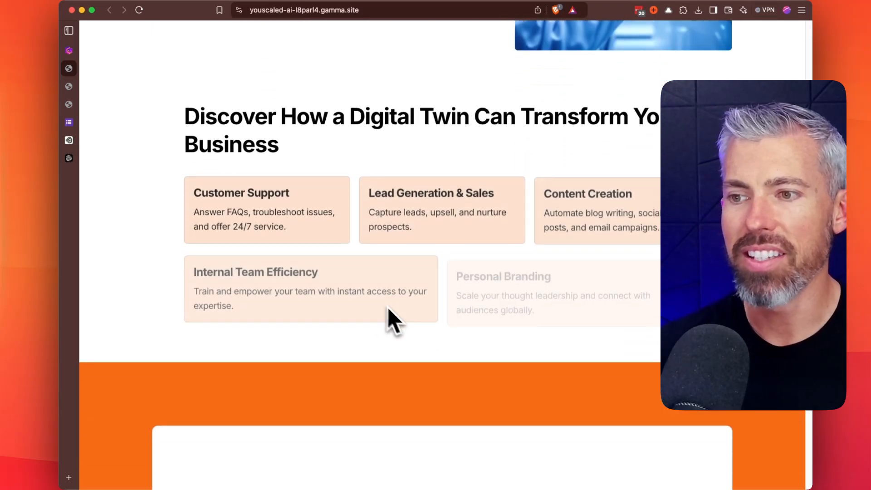
scroll(362, 231, down, 7)
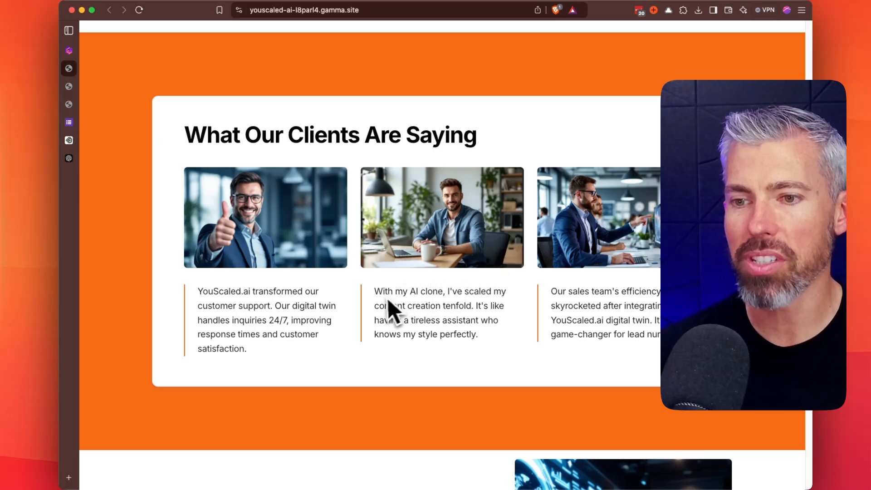
Review the Ready to Scale Your Business call-to-action and the questions and answers section on the YouScaled.ai live site
scroll(388, 301, down, 8)
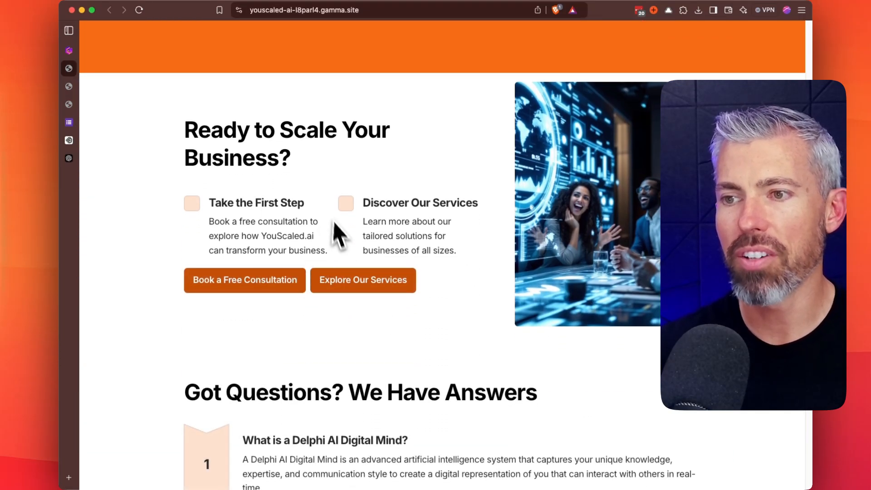
scroll(335, 223, down, 6)
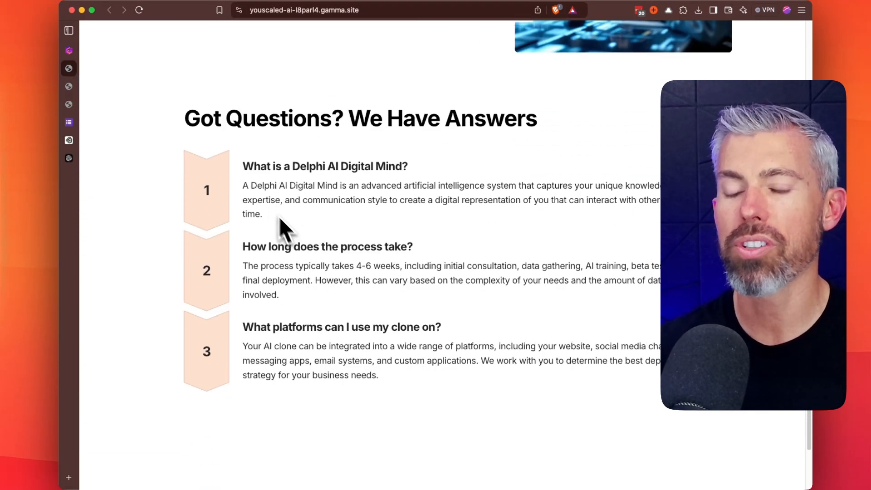
scroll(280, 218, down, 6)
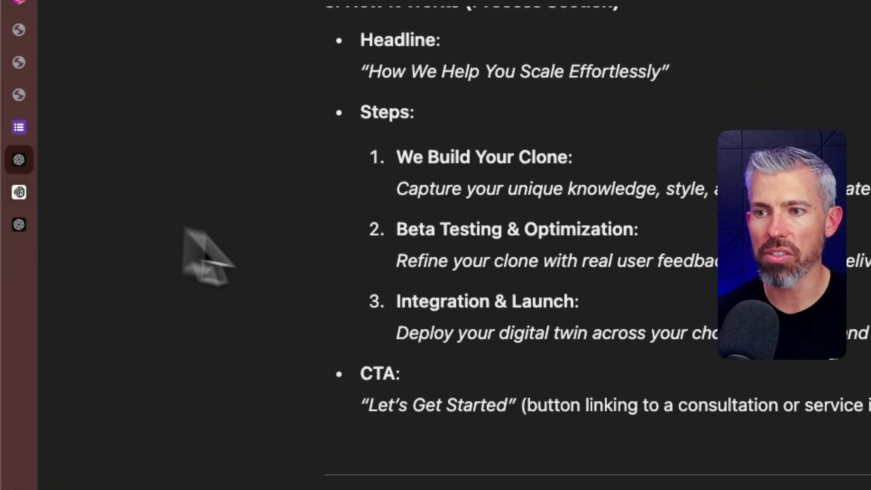
Switch to the ChatGPT conversation and read the website request and the Hero Section of the YouScaled.ai landing page flow
scroll(365, 288, up, 10)
scroll(368, 285, up, 5)
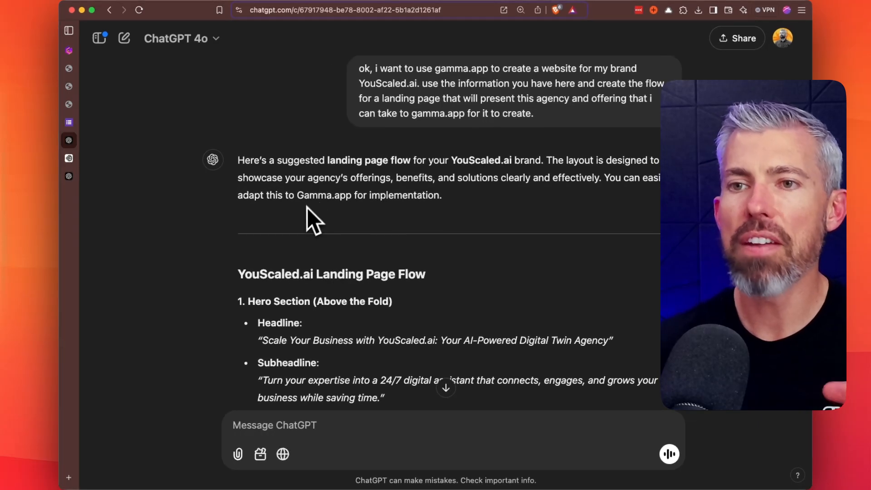
scroll(306, 213, down, 2)
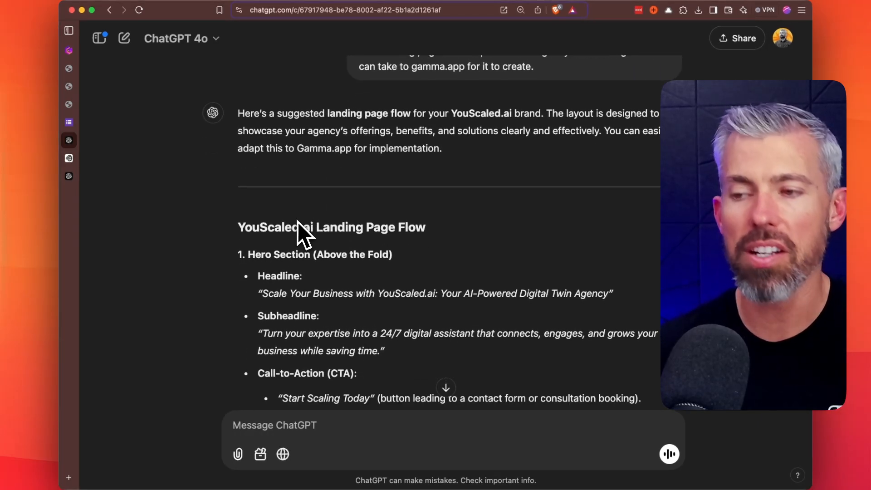
scroll(290, 225, down, 1)
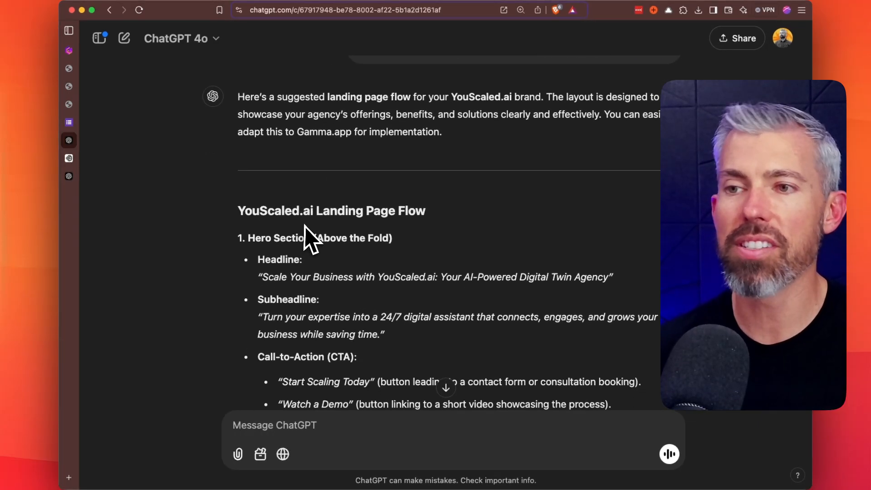
scroll(306, 227, down, 1)
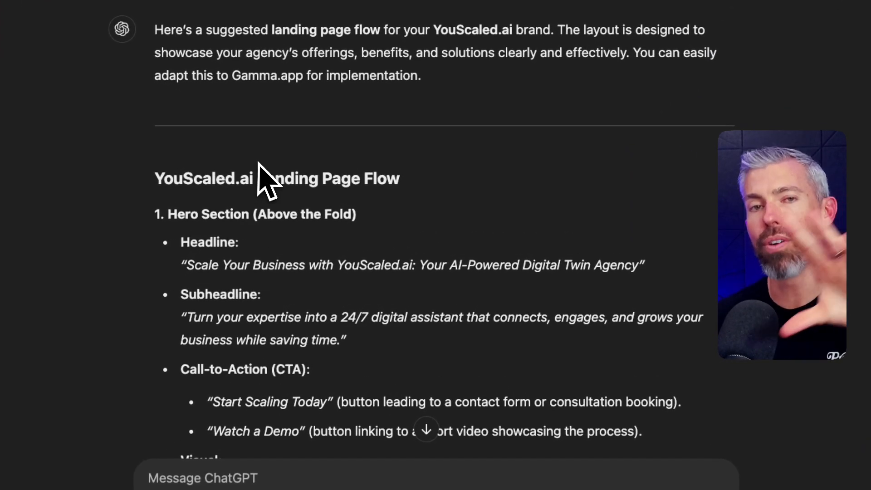
scroll(239, 214, down, 5)
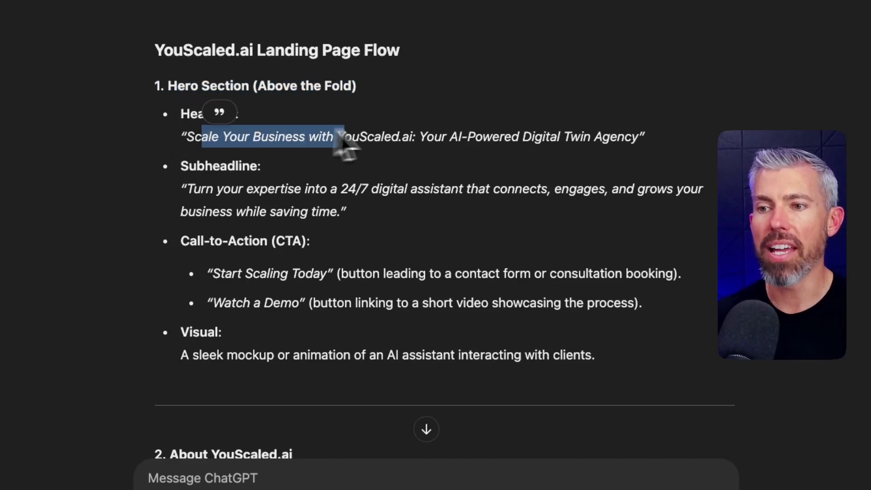
scroll(278, 295, down, 3)
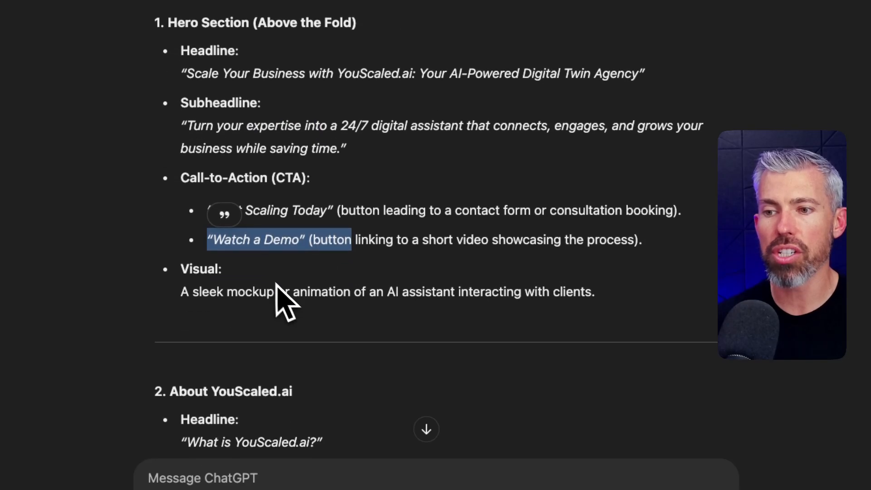
Read the remaining landing page flow, from About YouScaled.ai through the process, use cases, testimonials, call-to-action and questions to the footer
scroll(282, 281, down, 5)
scroll(277, 269, down, 3)
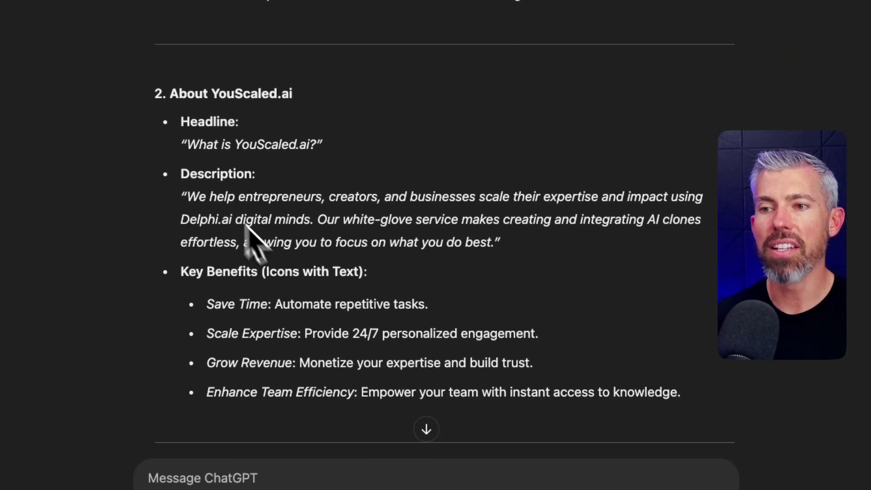
drag(170, 94, 286, 269)
click(272, 254)
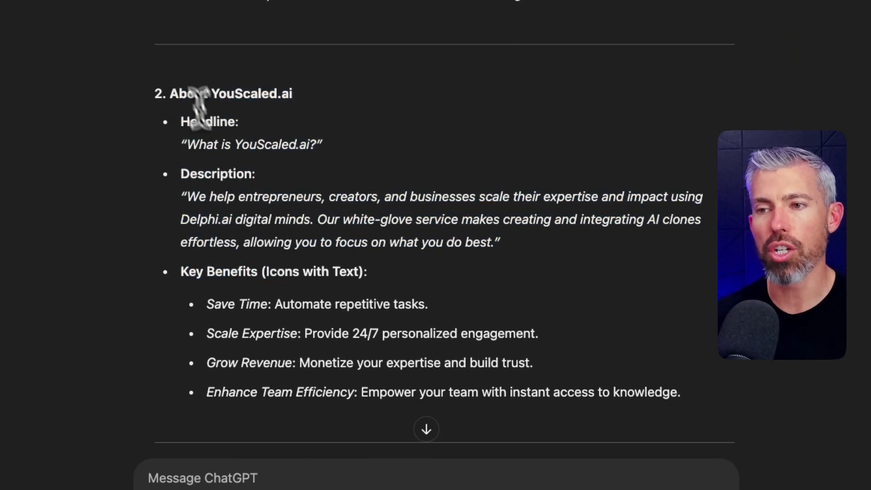
scroll(237, 211, down, 3)
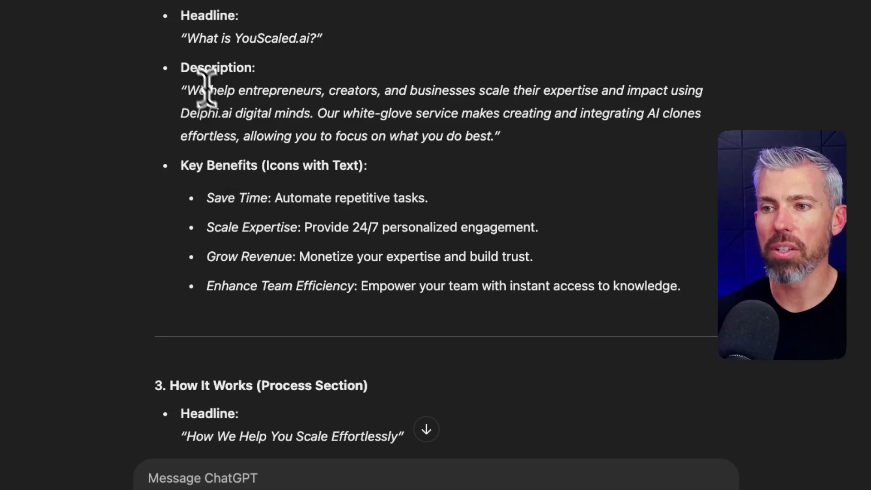
scroll(248, 186, down, 7)
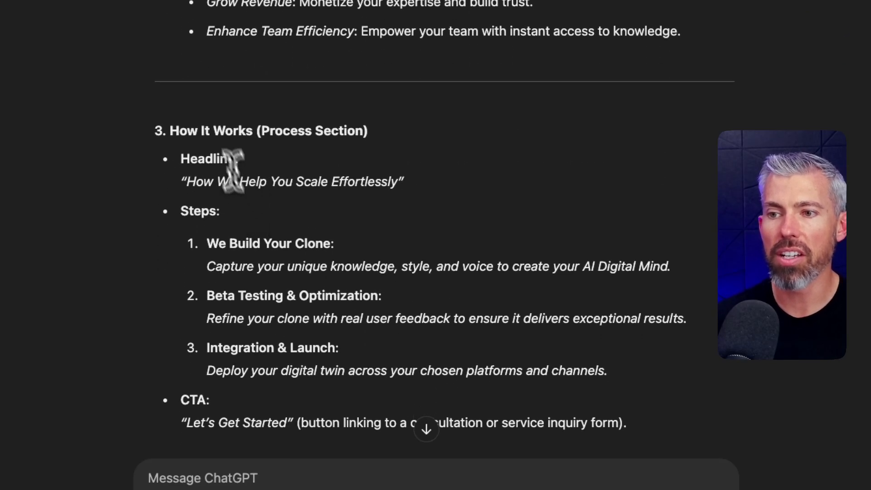
scroll(213, 219, down, 12)
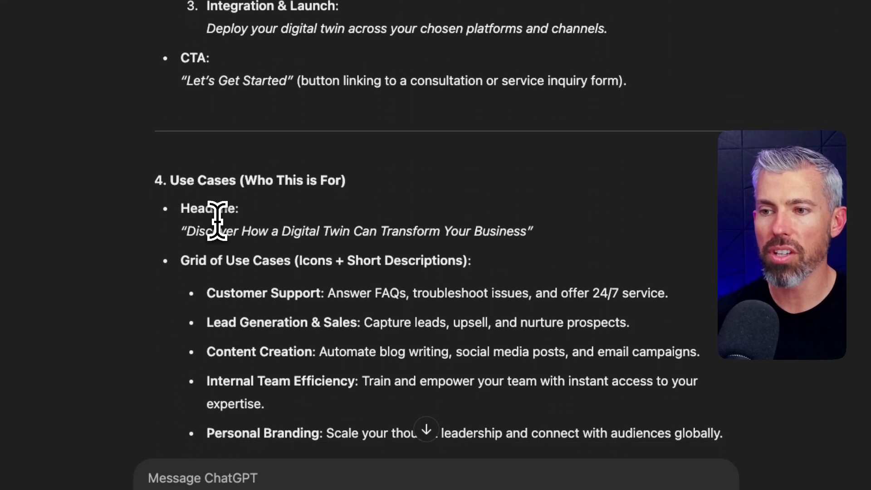
scroll(209, 210, down, 4)
scroll(209, 211, down, 6)
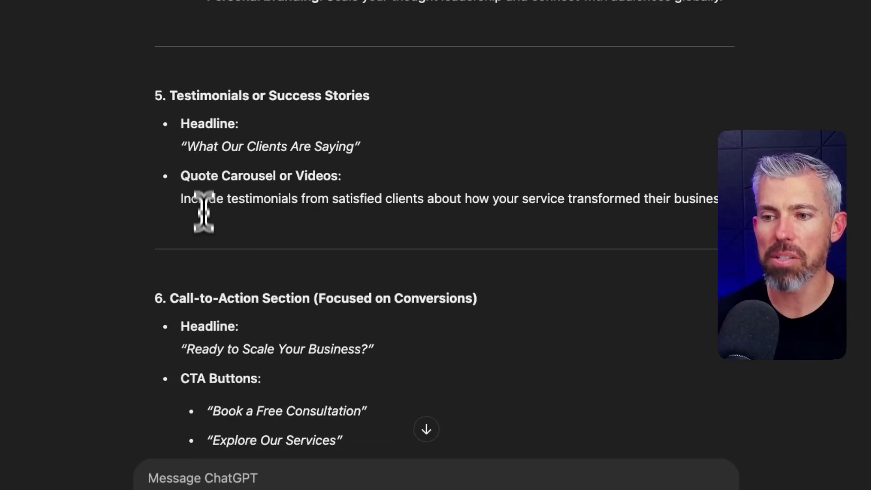
scroll(219, 272, down, 7)
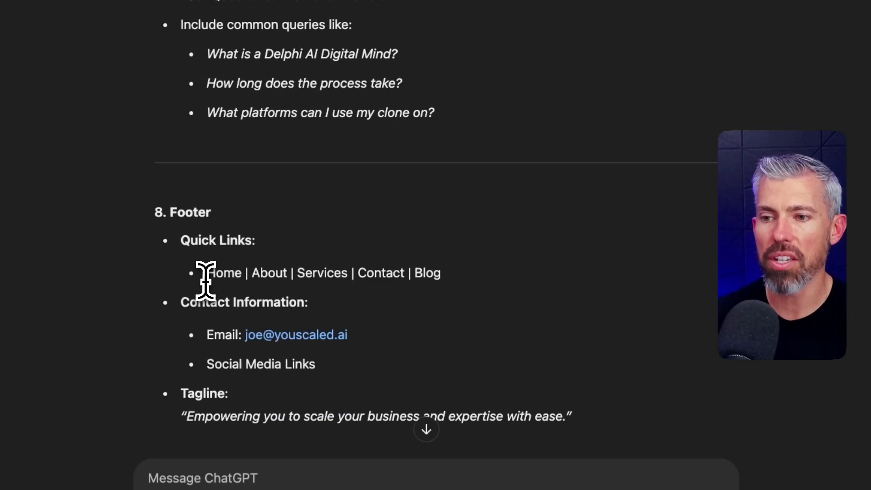
scroll(205, 243, down, 3)
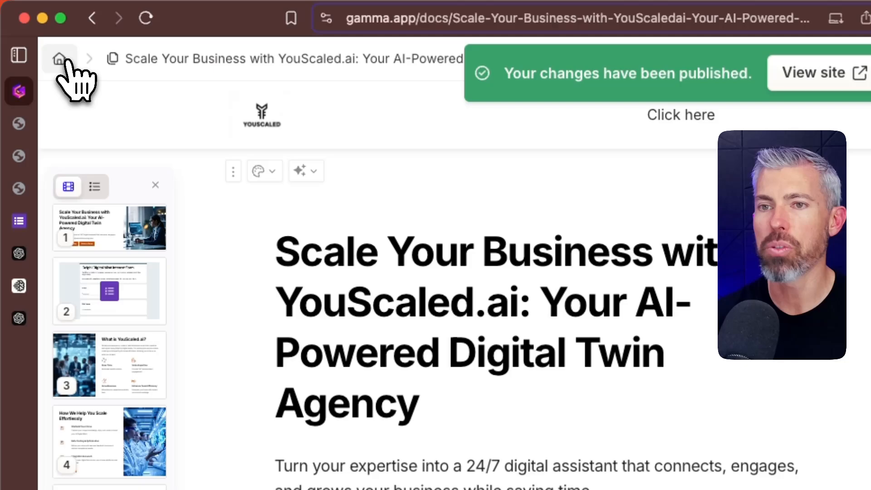
Switch to Gamma, return to its home page and start a new AI creation from pasted text
click(64, 59)
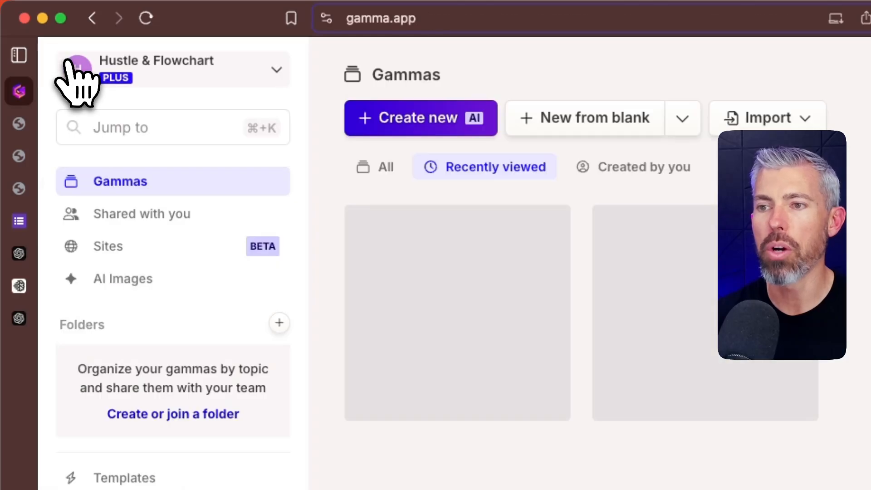
click(399, 118)
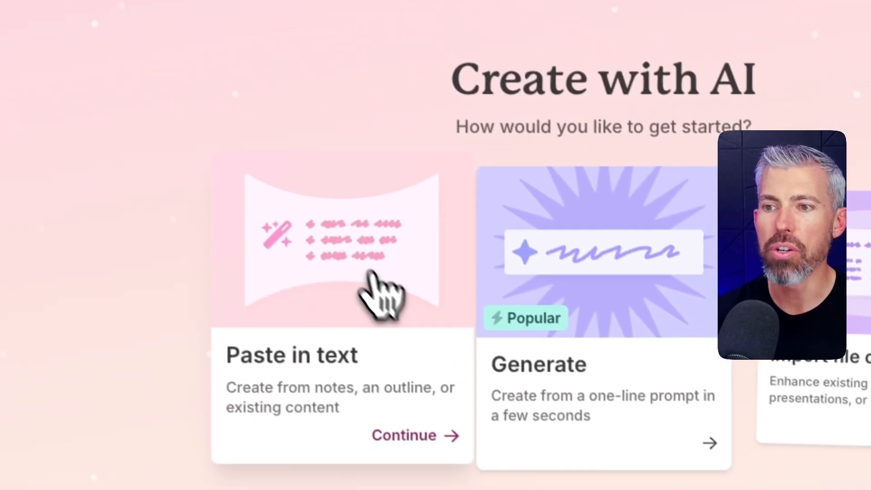
click(454, 380)
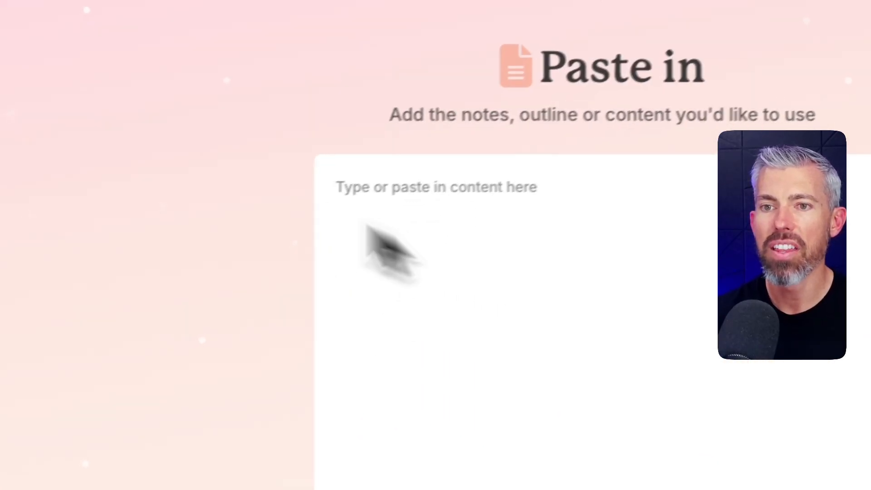
Copy the YouScaled.ai landing page flow through section 8, Footer, from the ChatGPT conversation
click(34, 179)
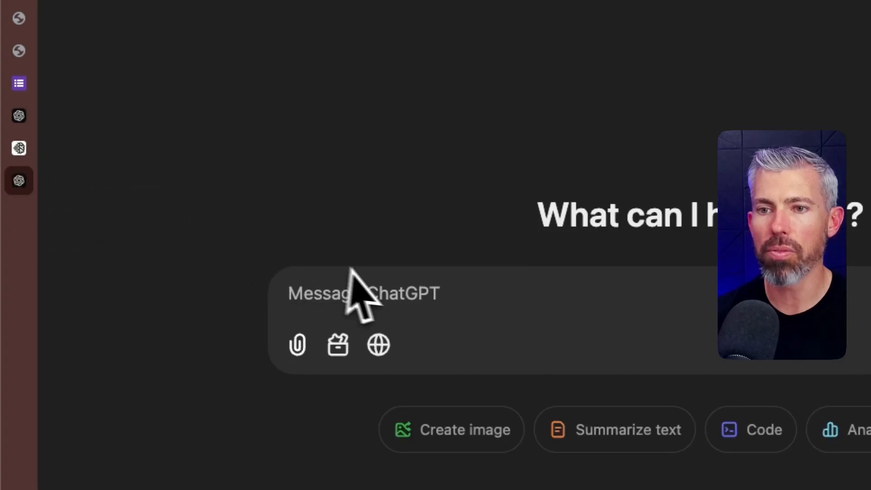
click(19, 116)
scroll(394, 276, up, 20)
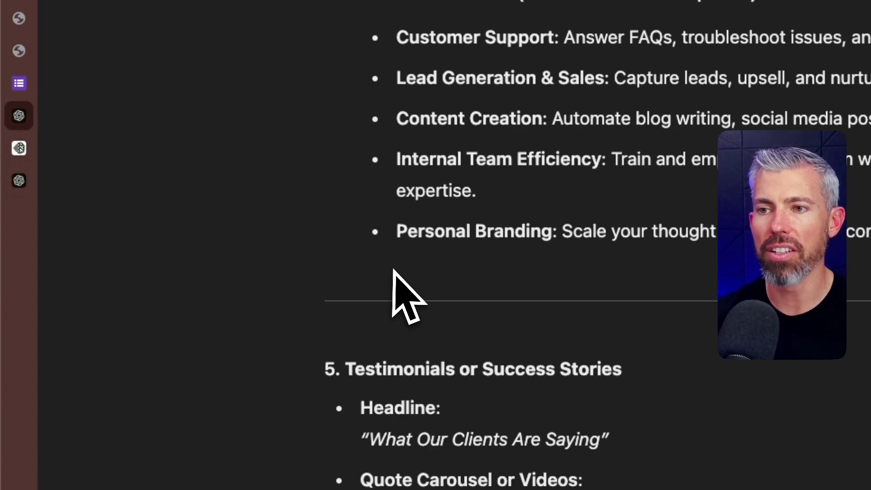
scroll(392, 266, up, 8)
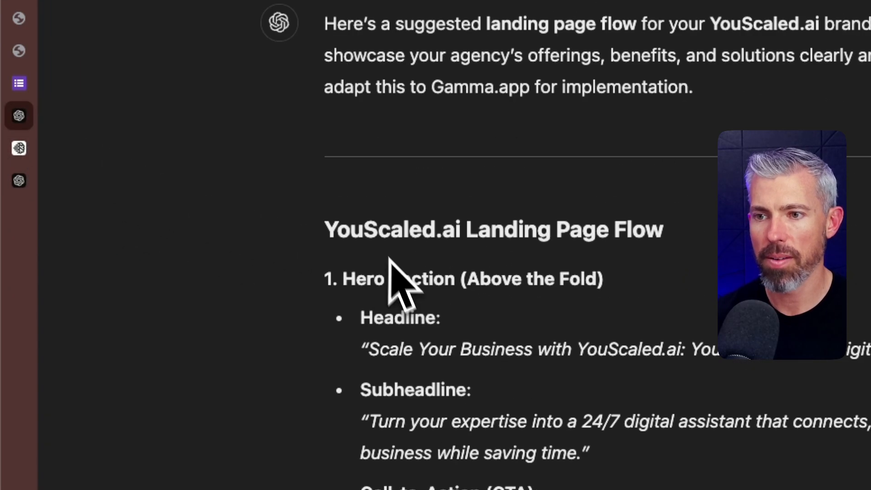
scroll(403, 396, down, 20)
drag(399, 394, 409, 395)
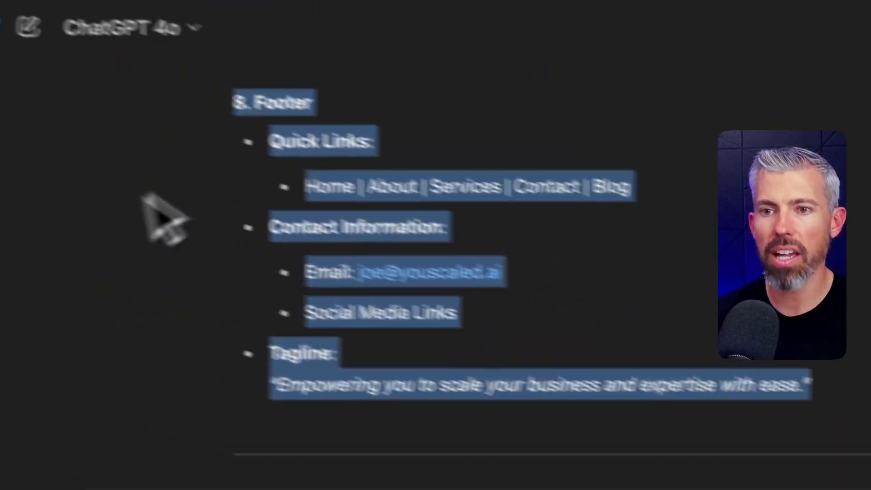
Paste the copied landing page flow as content in Gamma and choose Webpage as the format to create
mouse_move(17, 187)
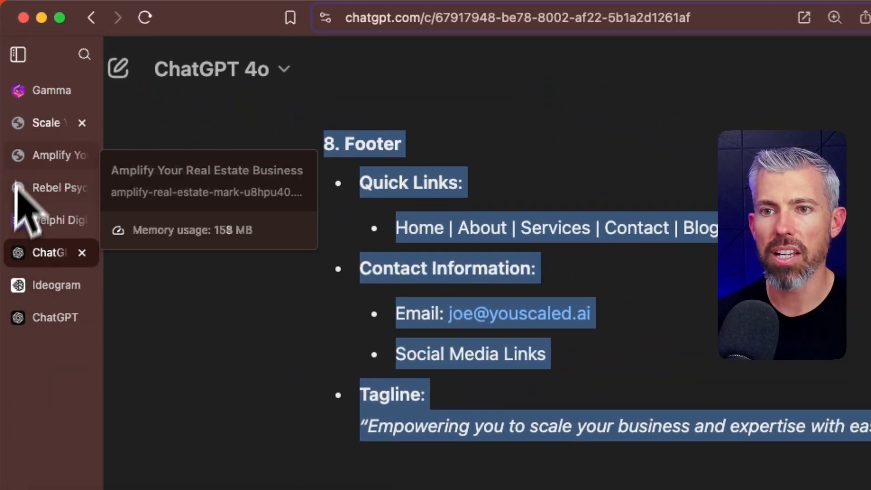
click(39, 97)
key(ctrl+v)
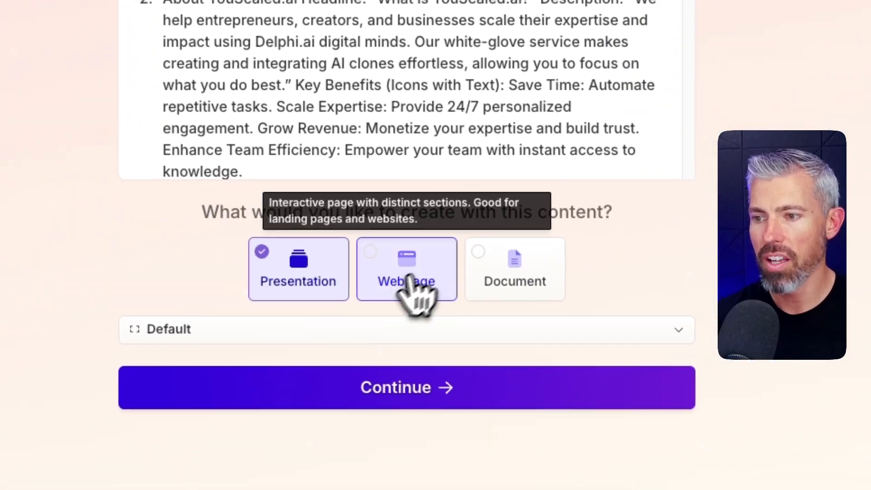
click(409, 278)
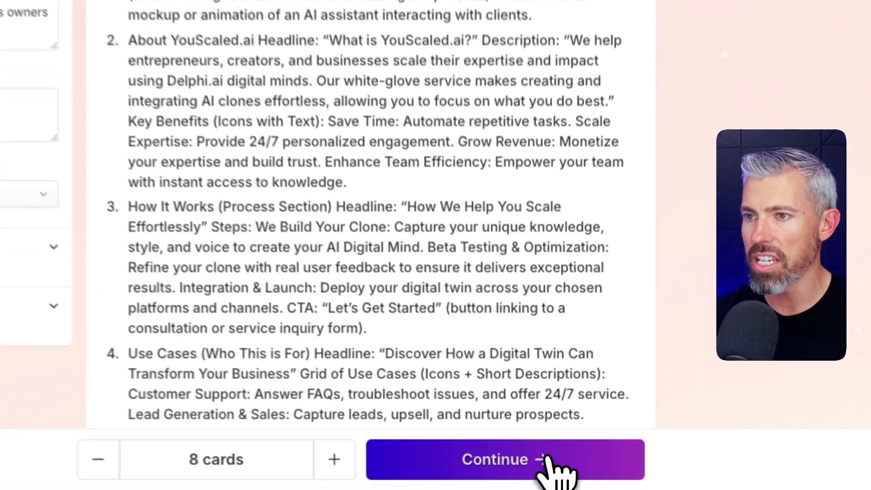
Accept the 8-card outline, apply the Flamingo theme and generate the webpage
click(557, 473)
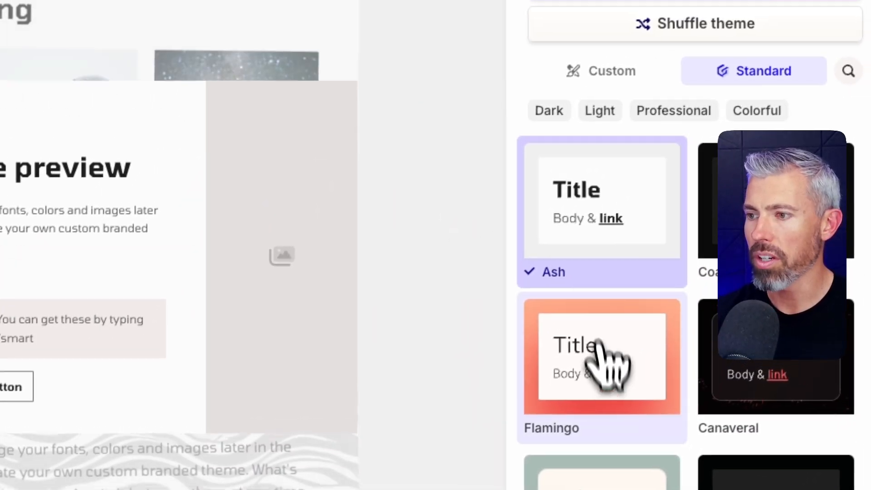
click(633, 347)
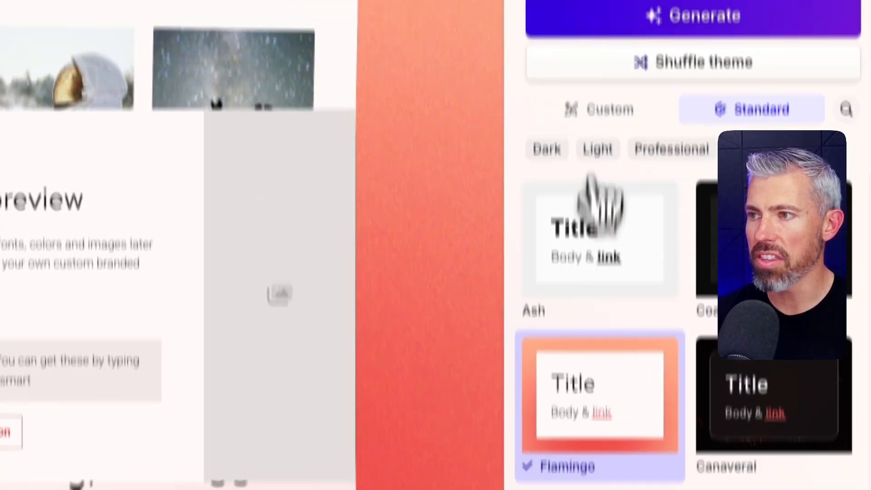
click(633, 21)
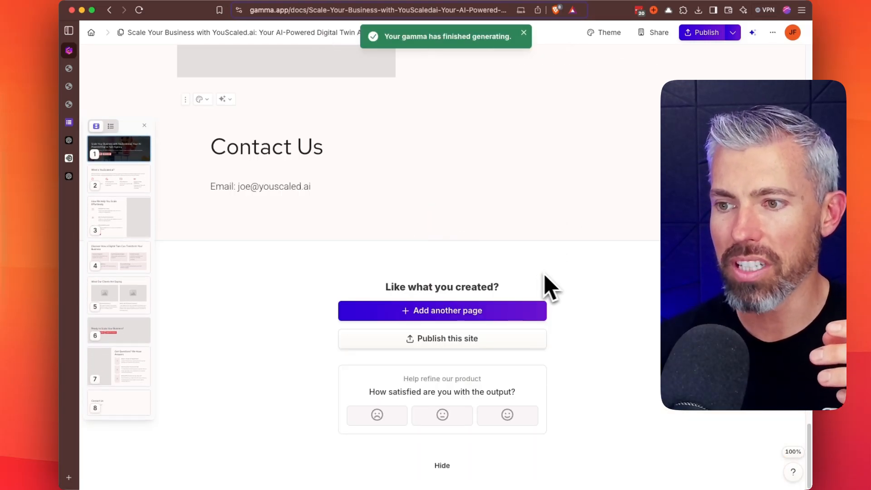
Review the generated YouScaled.ai webpage, including the hero and the How We Help You Scale Effortlessly card with its illustration
scroll(590, 313, up, 3)
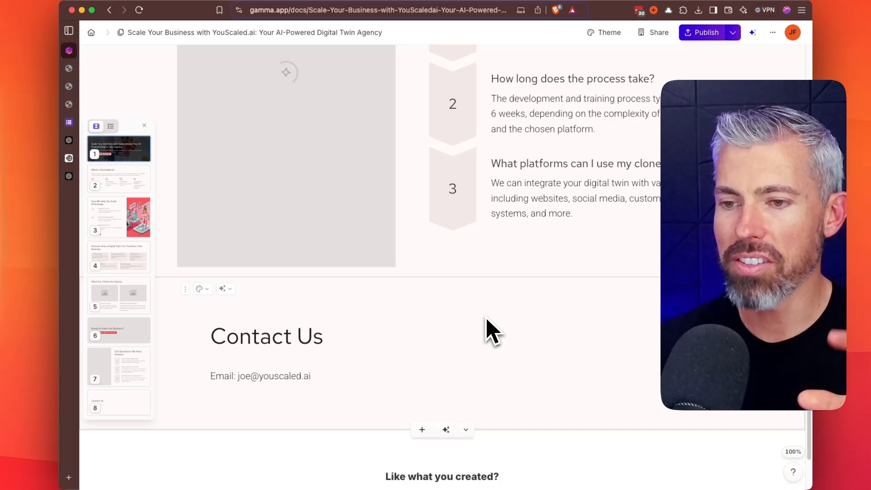
scroll(492, 331, up, 3)
scroll(451, 327, up, 20)
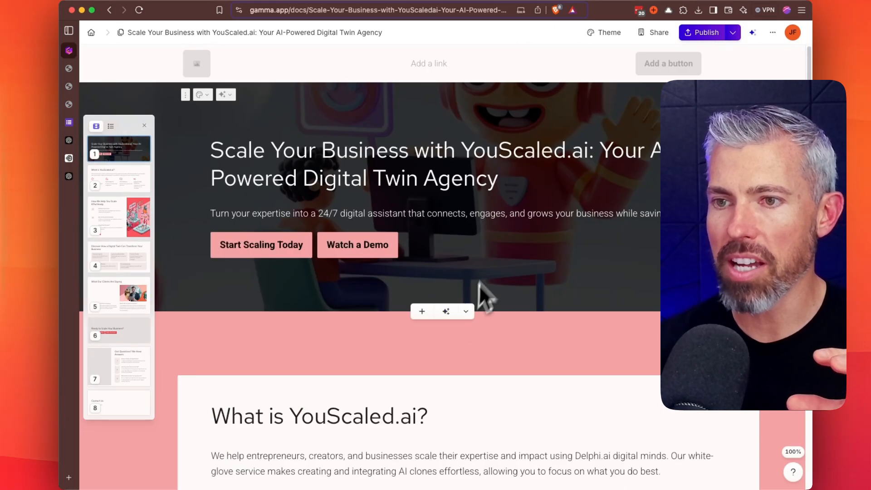
scroll(466, 274, down, 15)
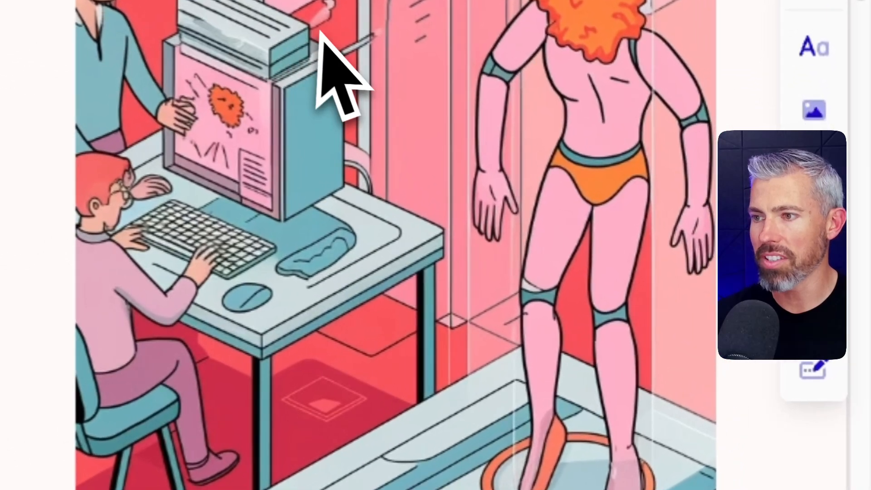
scroll(382, 245, down, 7)
scroll(34, 297, up, 6)
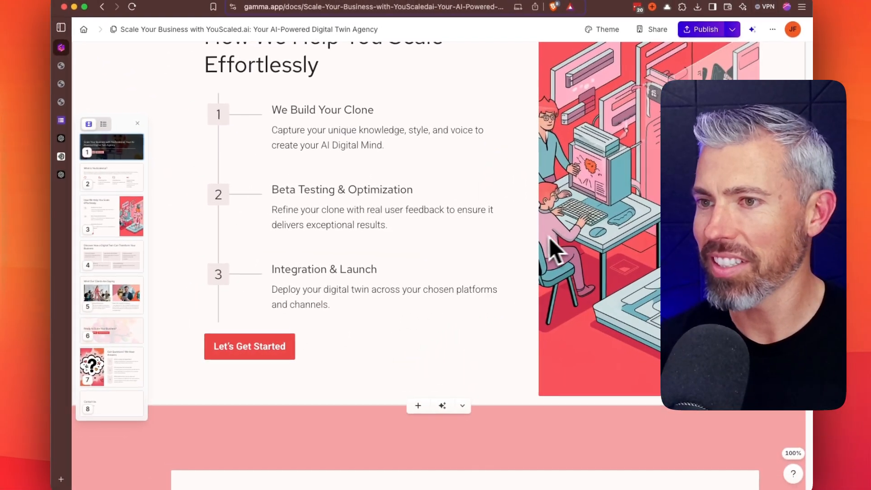
scroll(404, 118, up, 3)
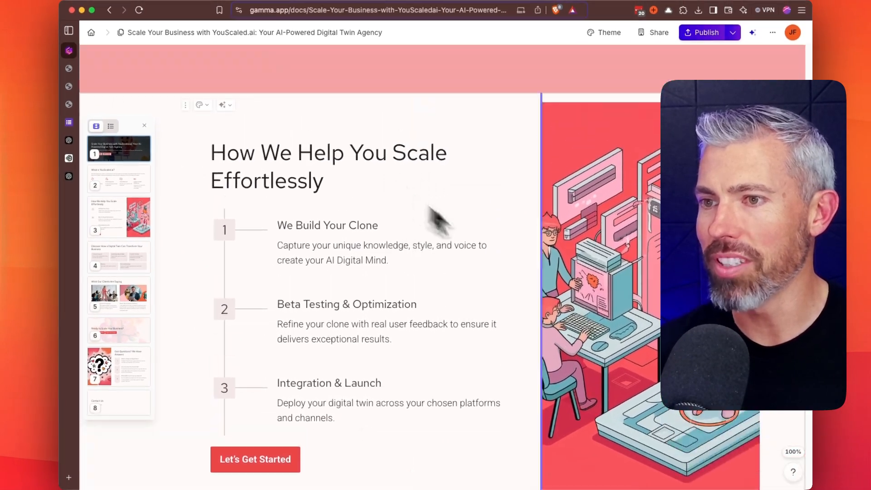
Examine the remaining cards of the generated webpage, from the digital twin use cases and client testimonials through the call to action and FAQ
scroll(476, 320, down, 15)
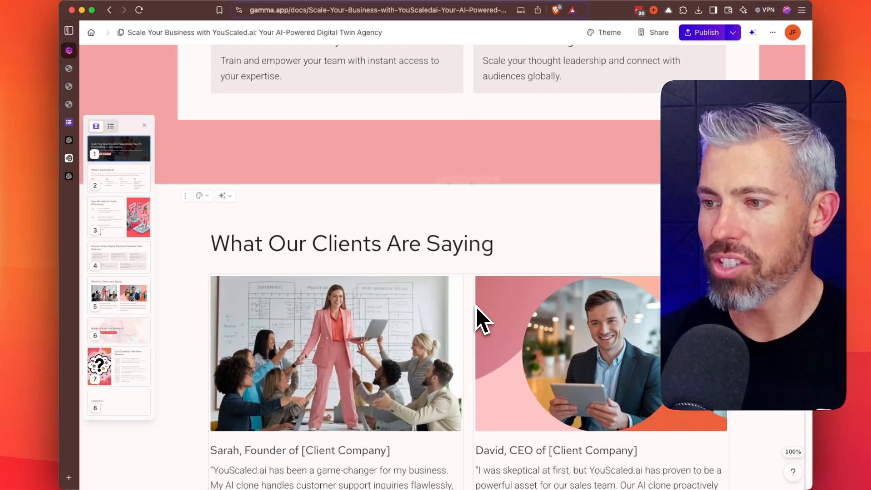
scroll(476, 320, down, 5)
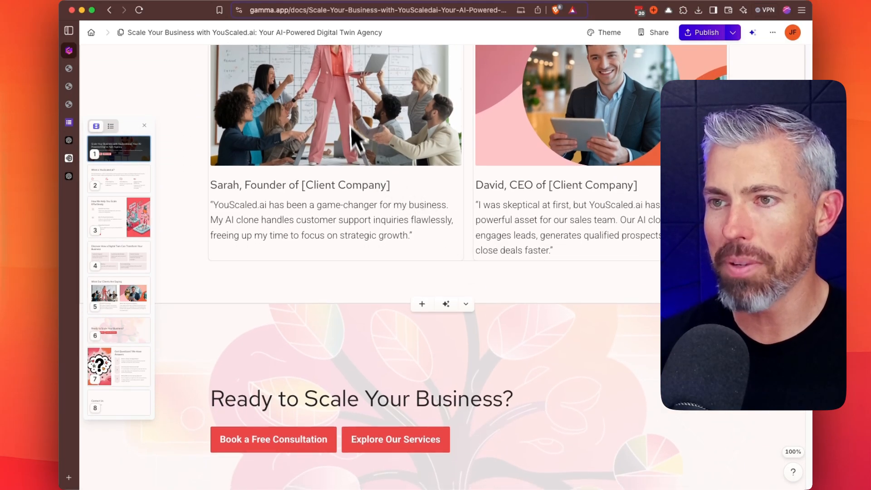
scroll(368, 187, up, 4)
scroll(485, 208, up, 2)
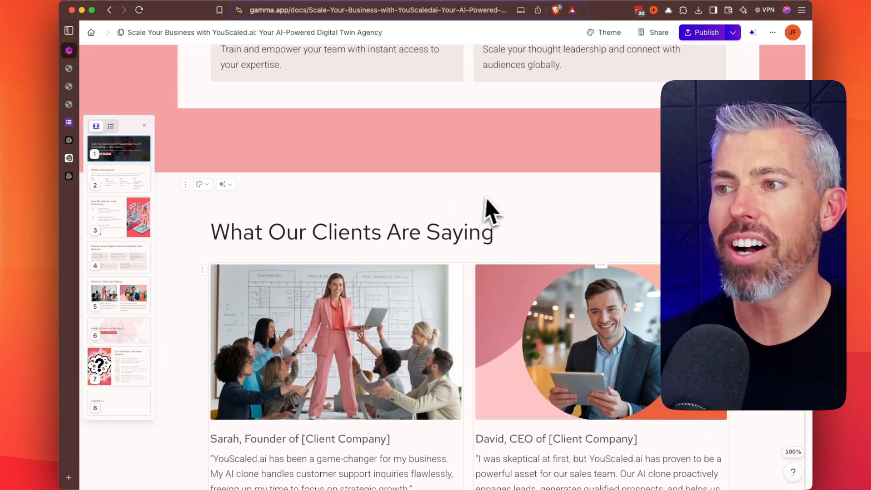
scroll(583, 175, down, 2)
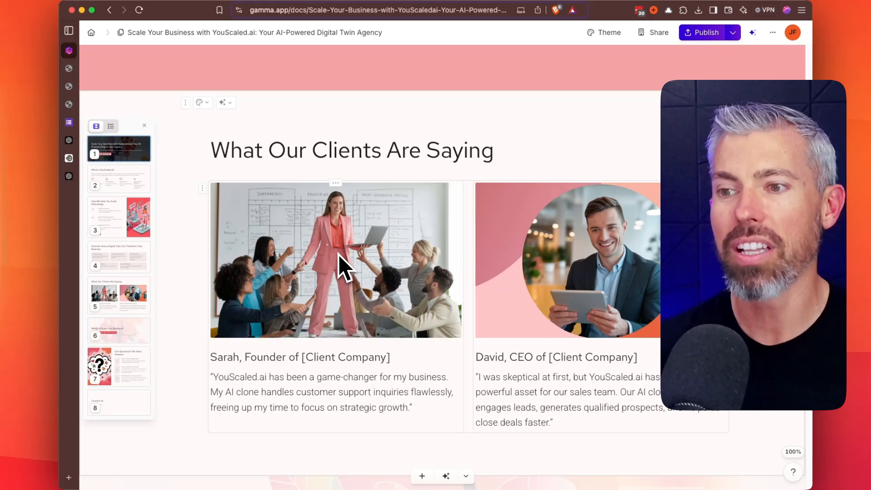
scroll(338, 253, down, 12)
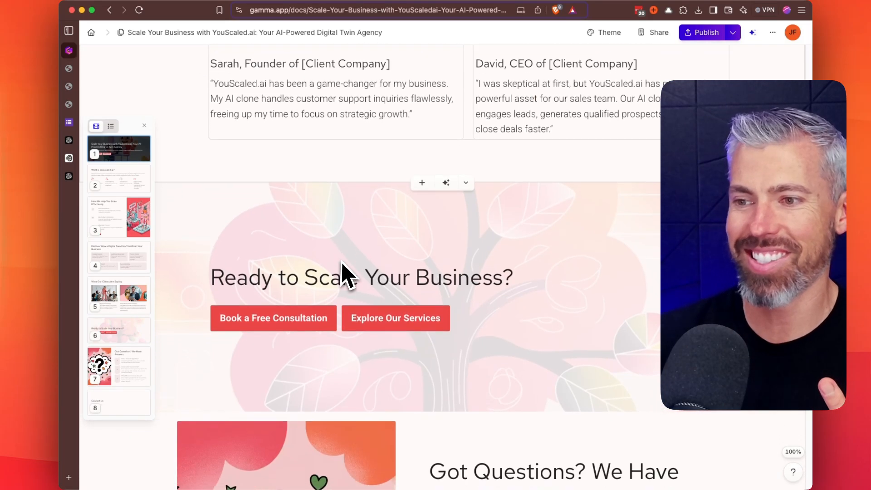
scroll(436, 301, down, 14)
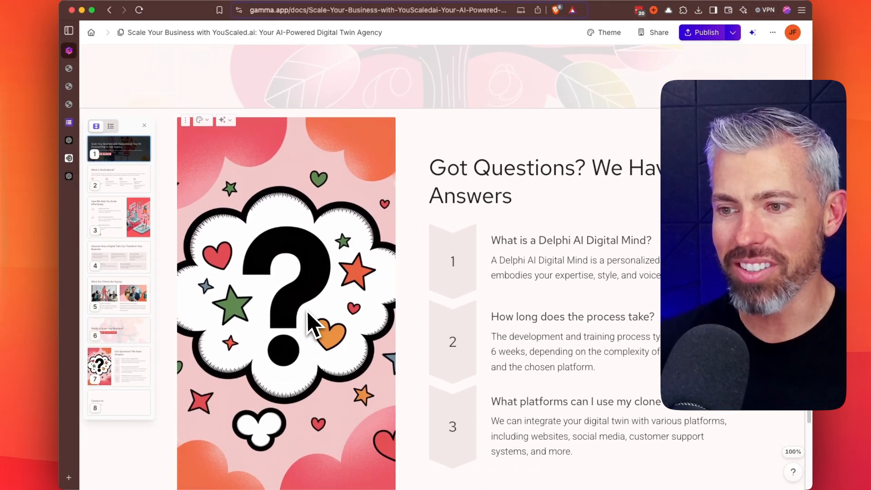
scroll(342, 306, down, 3)
Publish the YouScaled.ai webpage and open the live site
scroll(444, 305, up, 20)
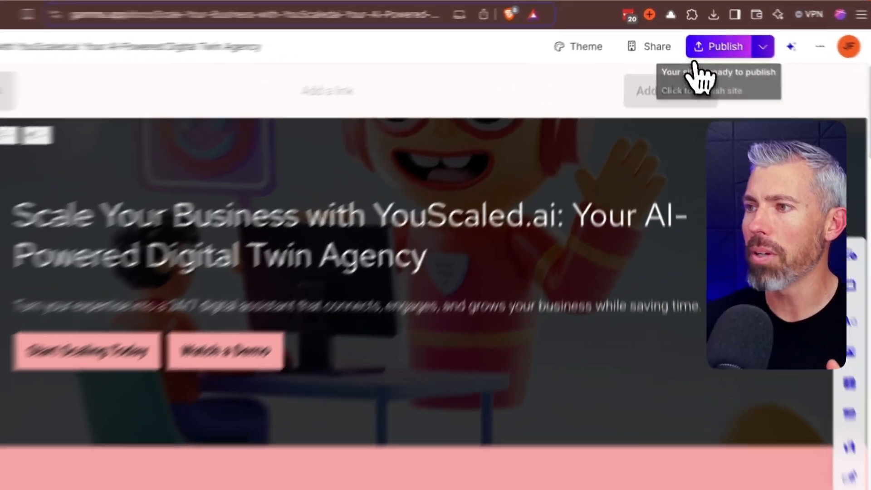
click(696, 56)
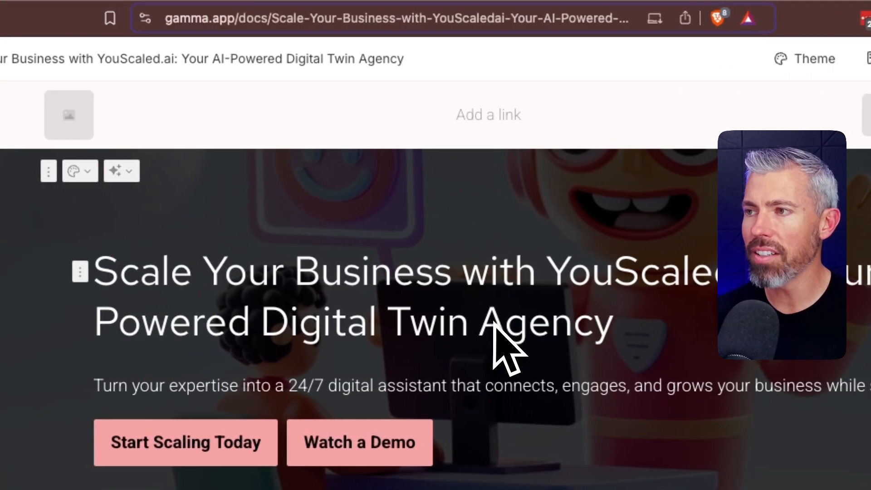
click(624, 82)
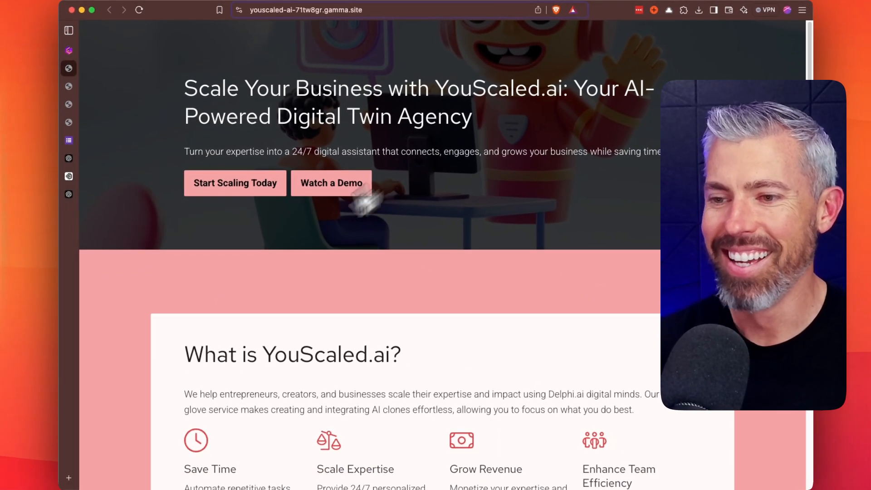
Examine the published YouScaled.ai site from the hero through Contact Us, and return to the webpage's editor in Gamma
scroll(179, 274, down, 7)
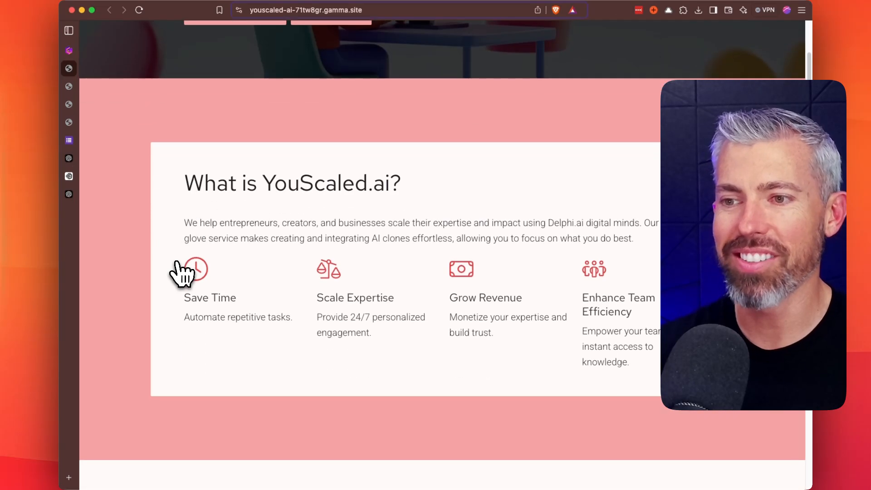
scroll(179, 274, down, 5)
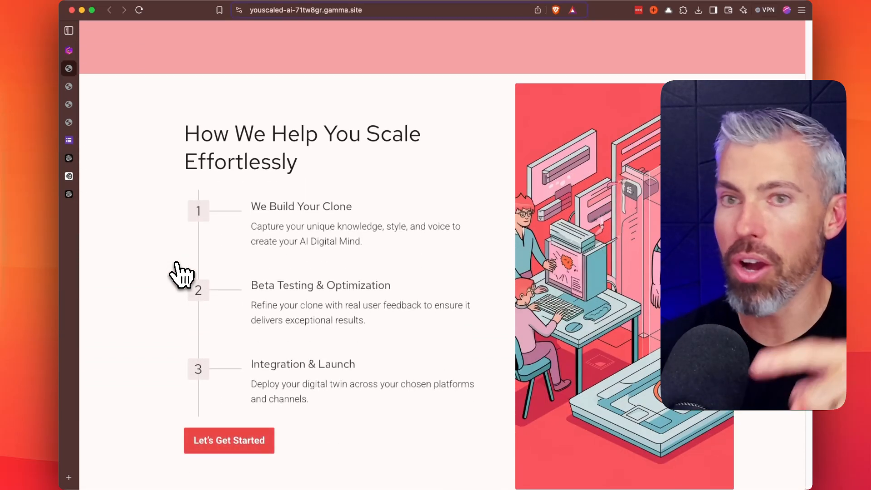
scroll(179, 275, down, 10)
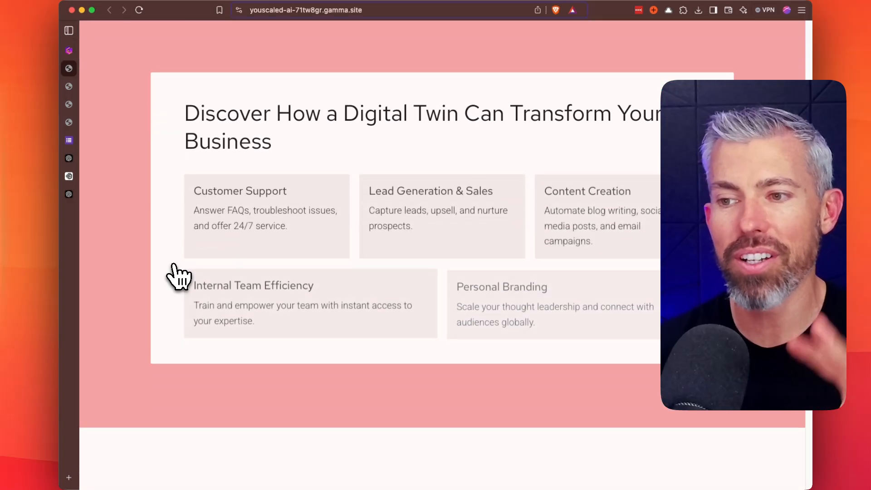
scroll(180, 277, down, 3)
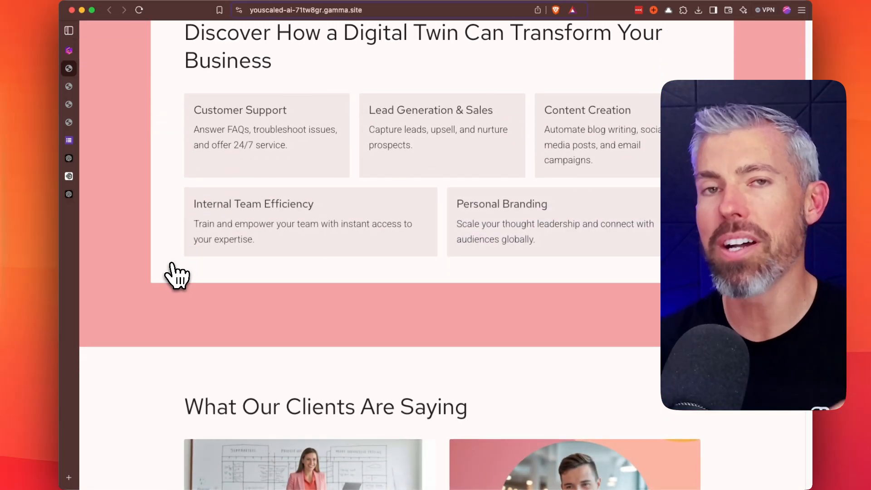
scroll(176, 276, down, 10)
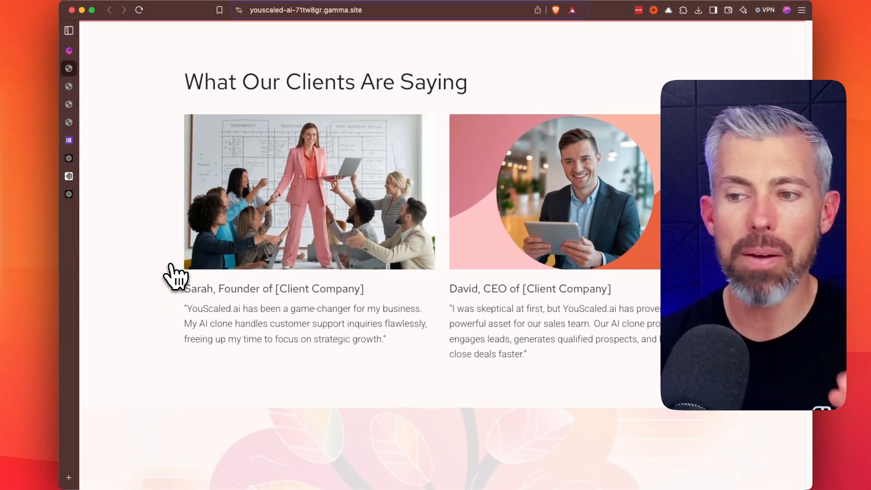
scroll(176, 277, down, 15)
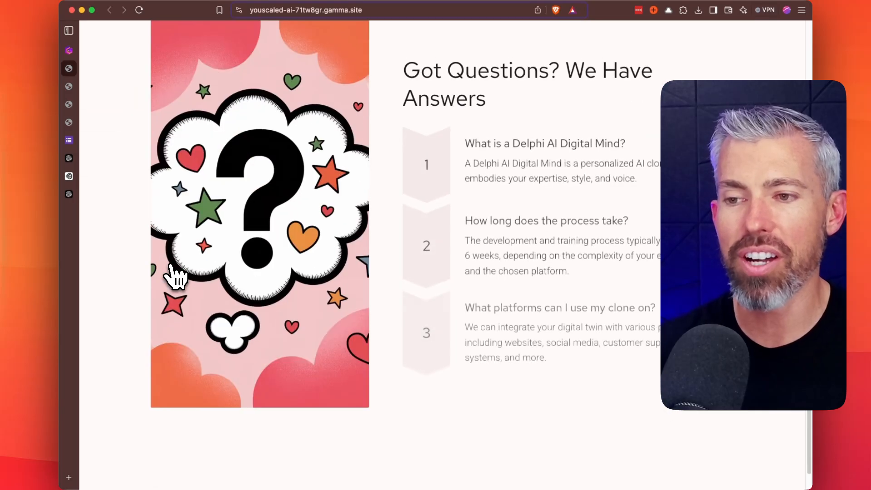
scroll(176, 276, up, 2)
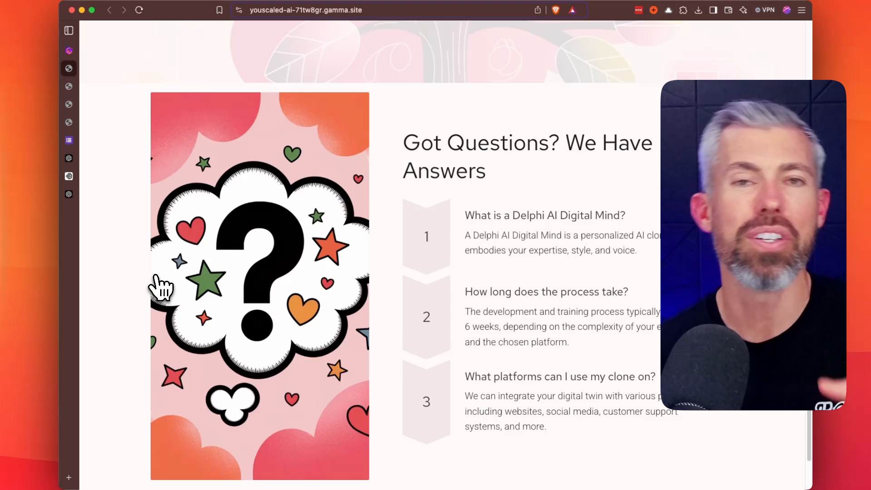
scroll(156, 290, down, 5)
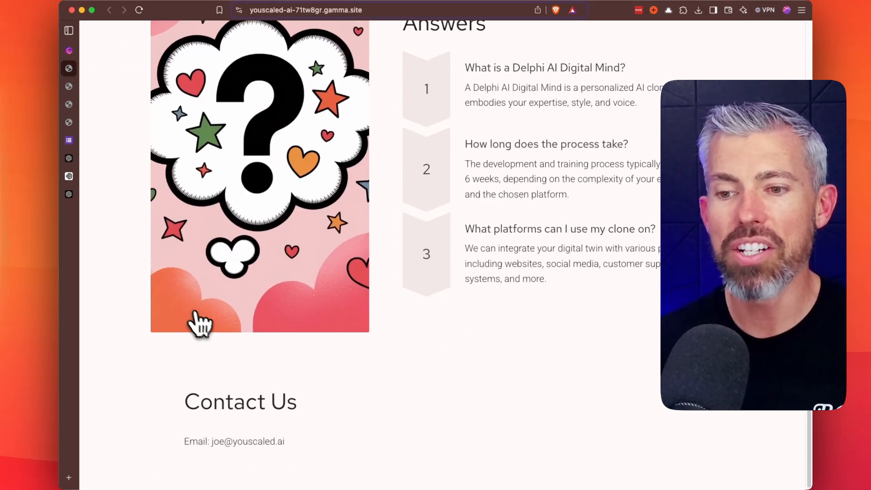
key(super+Up)
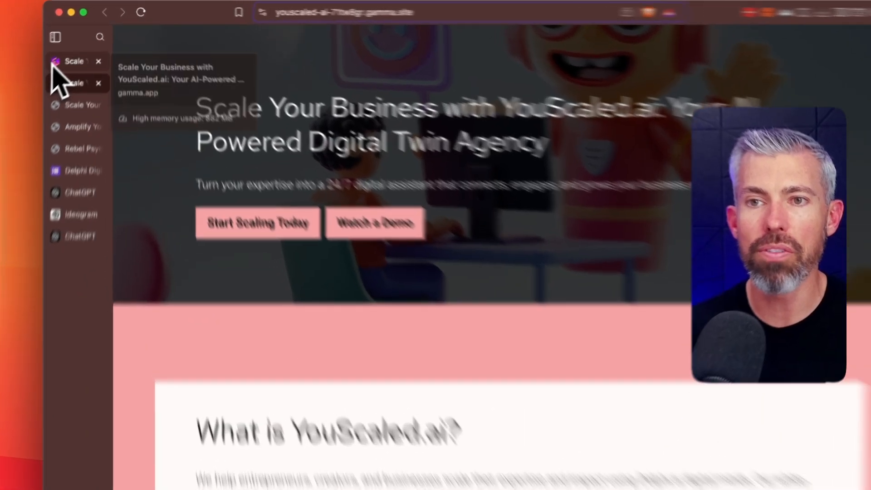
click(65, 69)
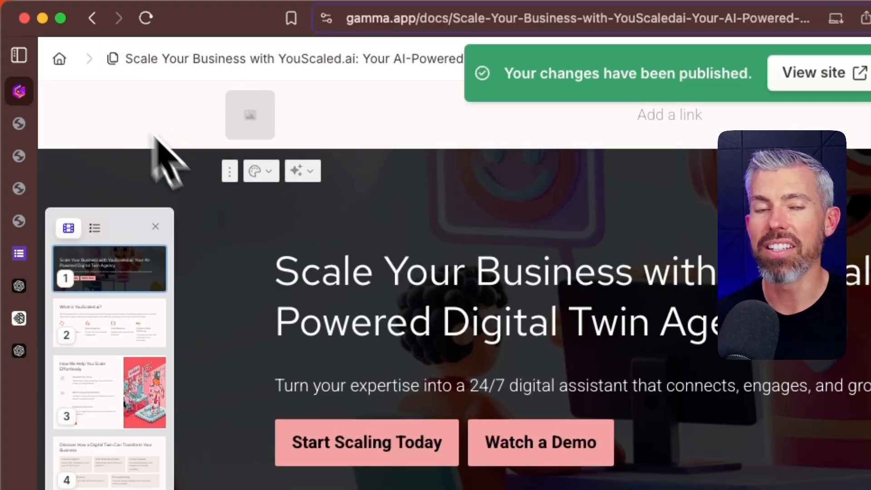